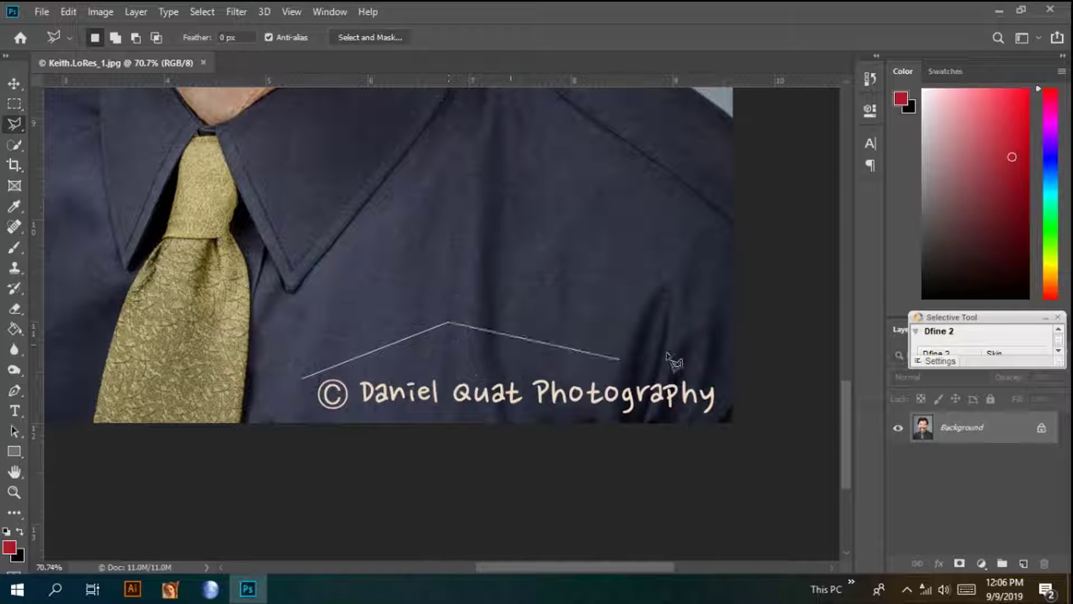
Outline the copyright watermark along the shirt's lower edge with a closed Polygonal Lasso selection.
{"action": "left_click", "coordinate": [668, 355]}
{"action": "left_click", "coordinate": [725, 370]}
{"action": "left_click", "coordinate": [721, 410]}
{"action": "left_click", "coordinate": [669, 424]}
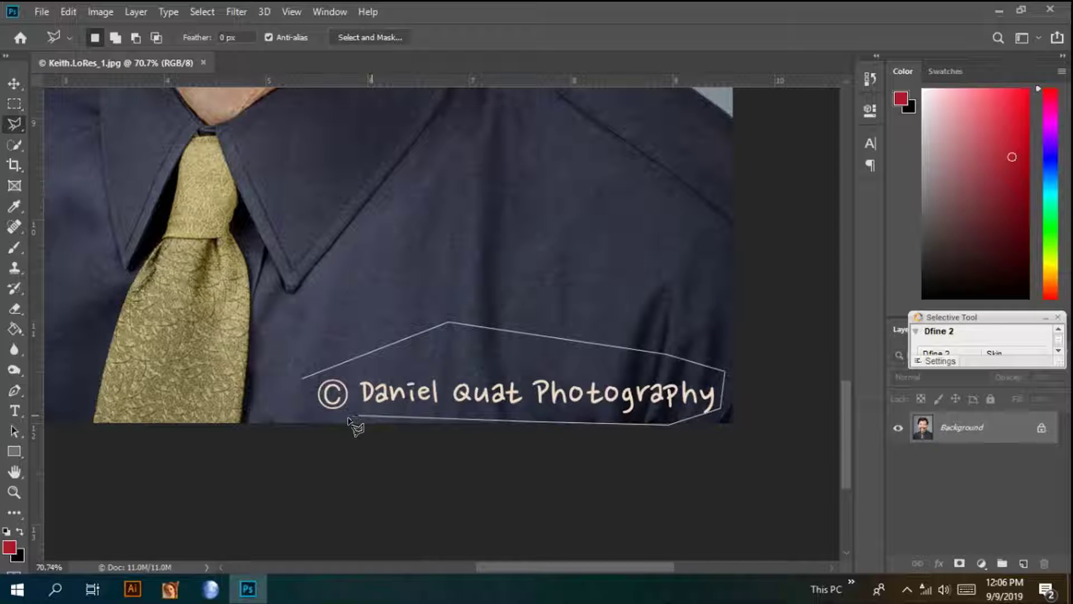
{"action": "left_click", "coordinate": [303, 419]}
{"action": "left_click", "coordinate": [304, 380]}
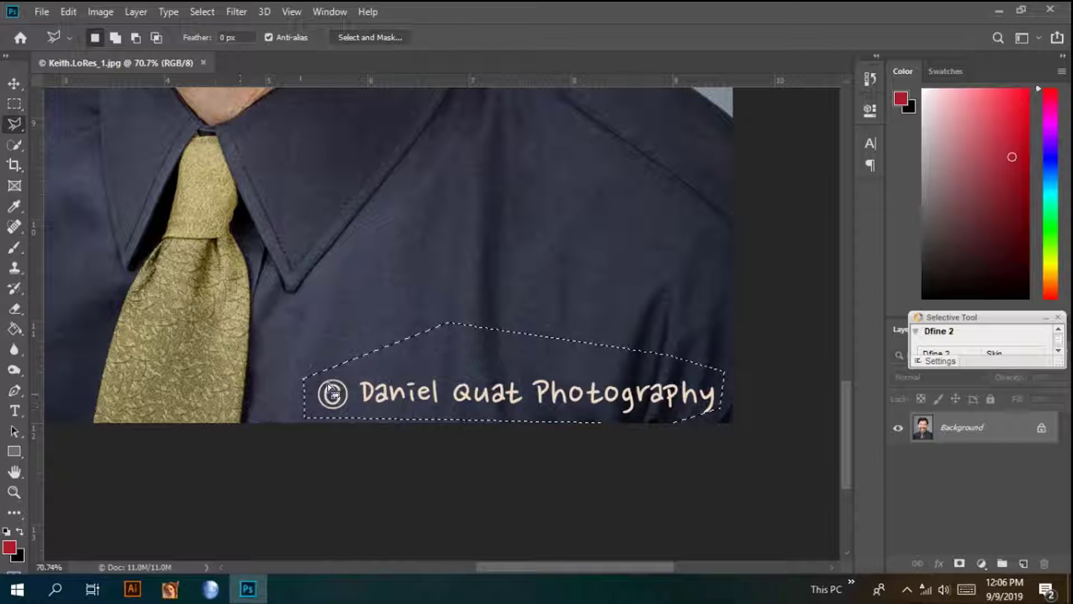
Fill the selected watermark area with Content-Aware at 100% opacity in Normal mode, and clear the selection.
{"action": "right_click", "coordinate": [398, 373]}
{"action": "left_click", "coordinate": [434, 266]}
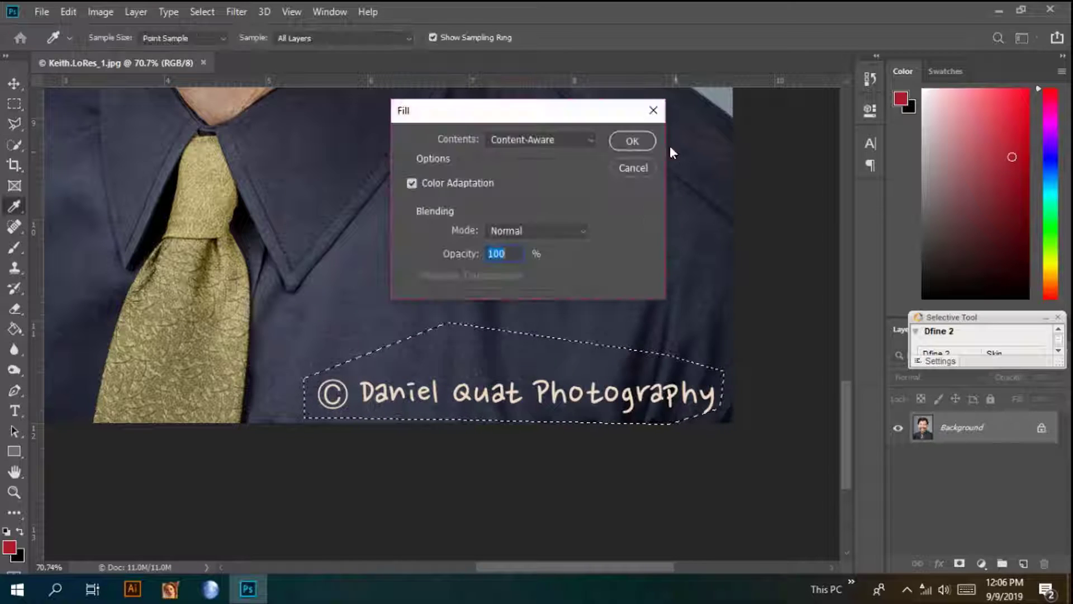
{"action": "left_click", "coordinate": [621, 143]}
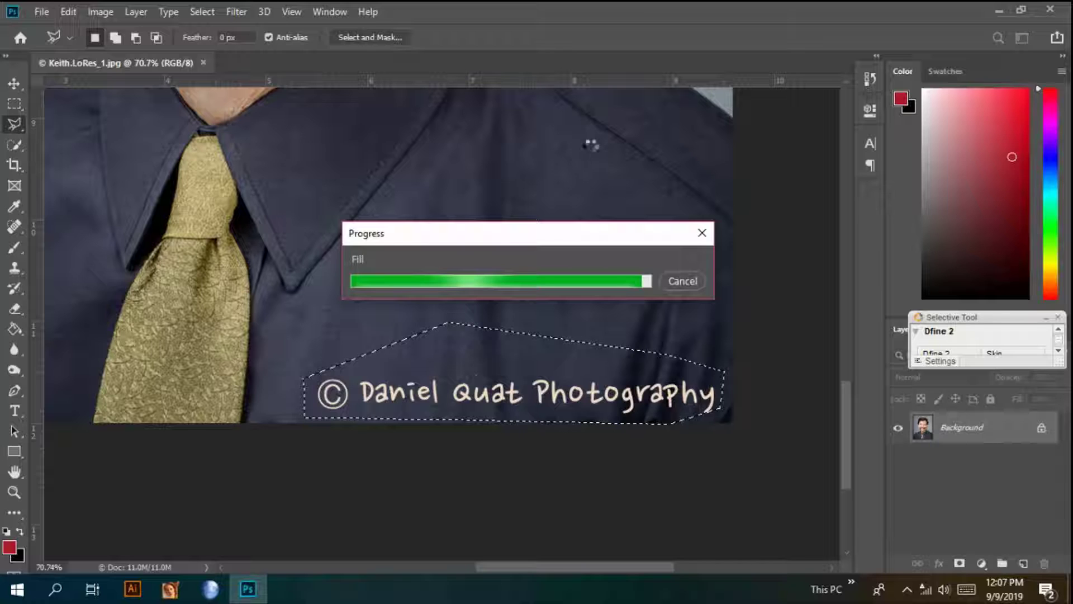
{"action": "key", "text": "ctrl+d"}
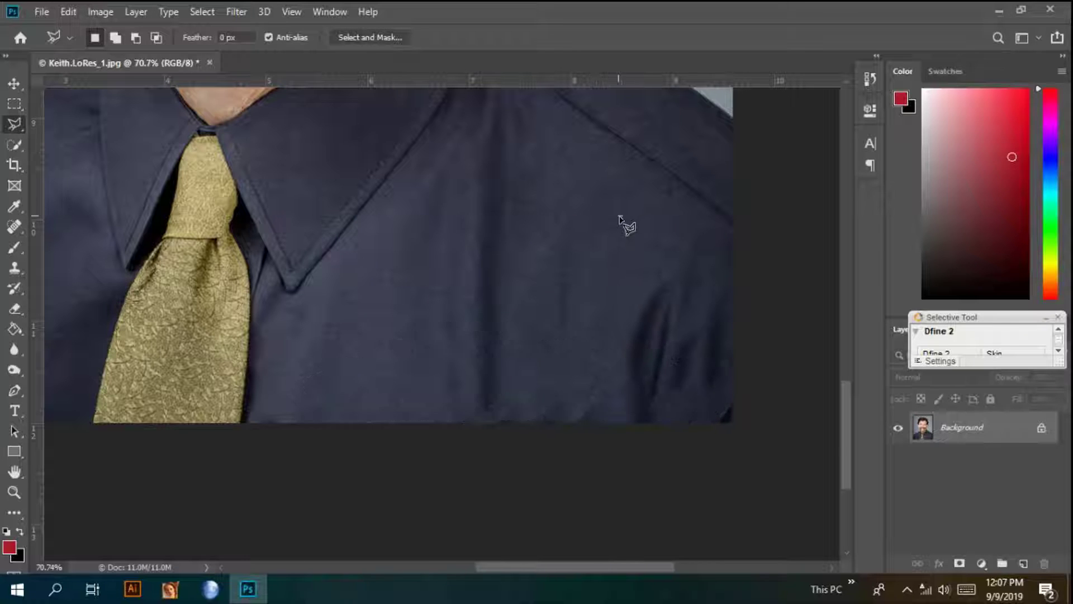
{"action": "double_click", "coordinate": [624, 247]}
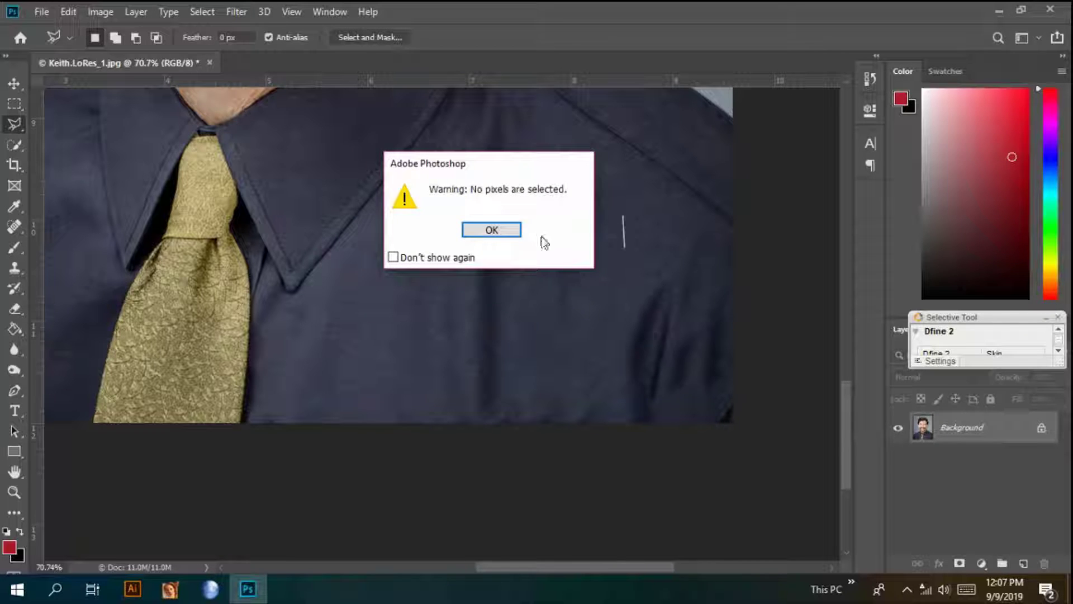
{"action": "left_click", "coordinate": [520, 238]}
Duplicate the Background layer as "Background copy" and hide the original Background layer.
{"action": "scroll", "coordinate": [620, 307], "scroll_direction": "up", "scroll_amount": 10}
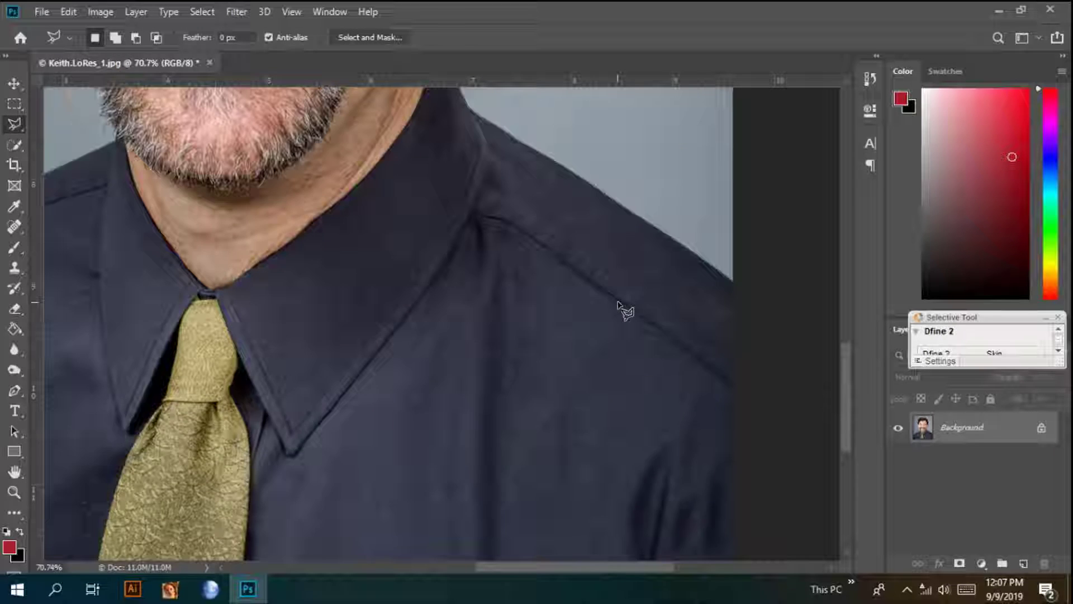
{"action": "scroll", "coordinate": [336, 276], "scroll_direction": "up", "scroll_amount": 5}
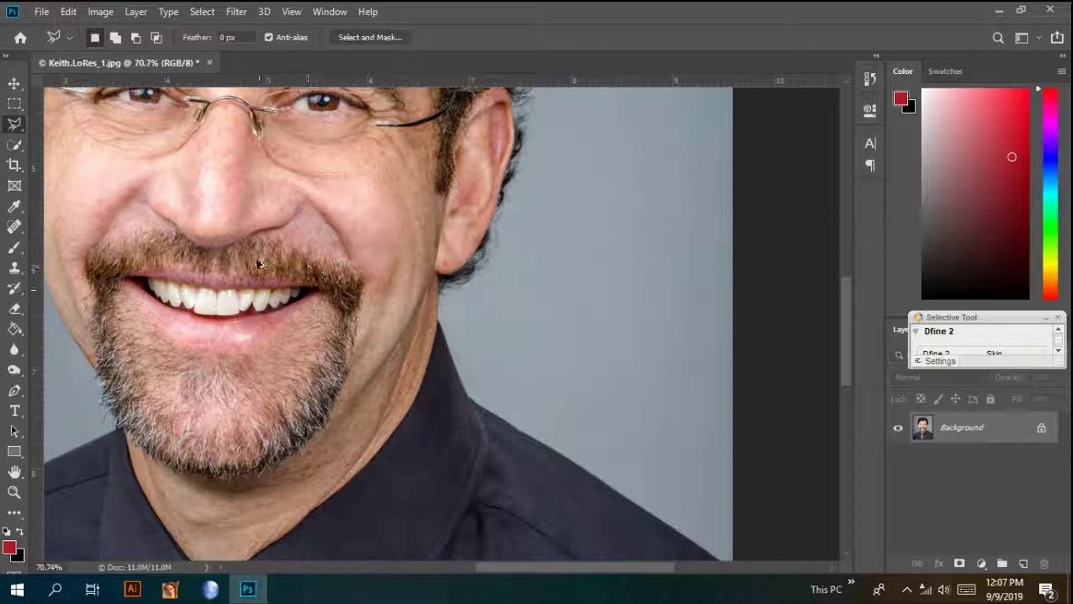
{"action": "scroll", "coordinate": [258, 263], "scroll_direction": "down", "scroll_amount": 2}
{"action": "scroll", "coordinate": [198, 299], "scroll_direction": "down", "scroll_amount": 3}
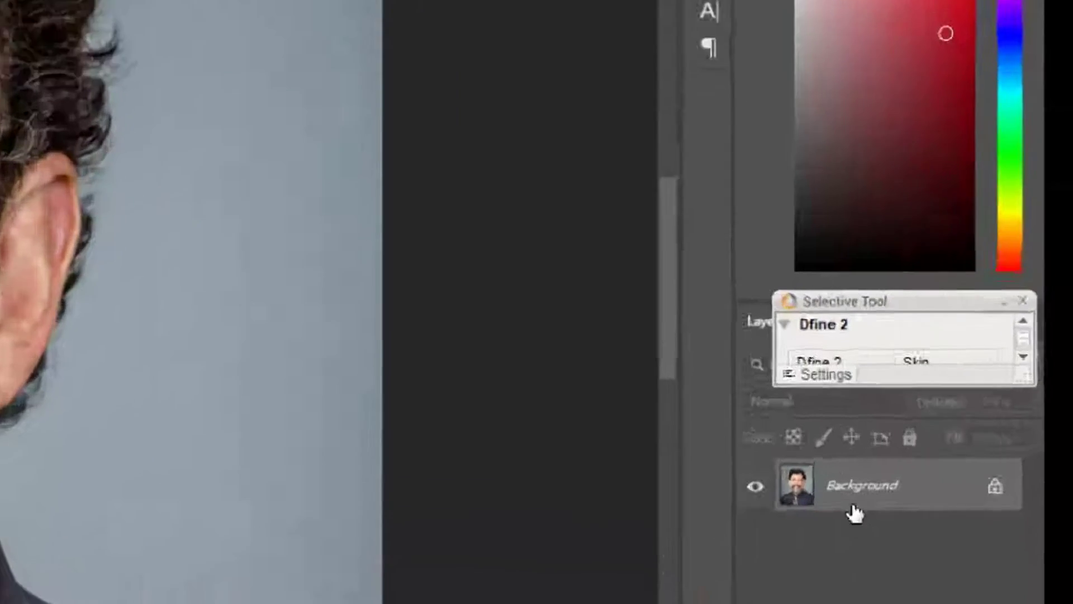
{"action": "right_click", "coordinate": [960, 435]}
{"action": "left_click", "coordinate": [805, 186]}
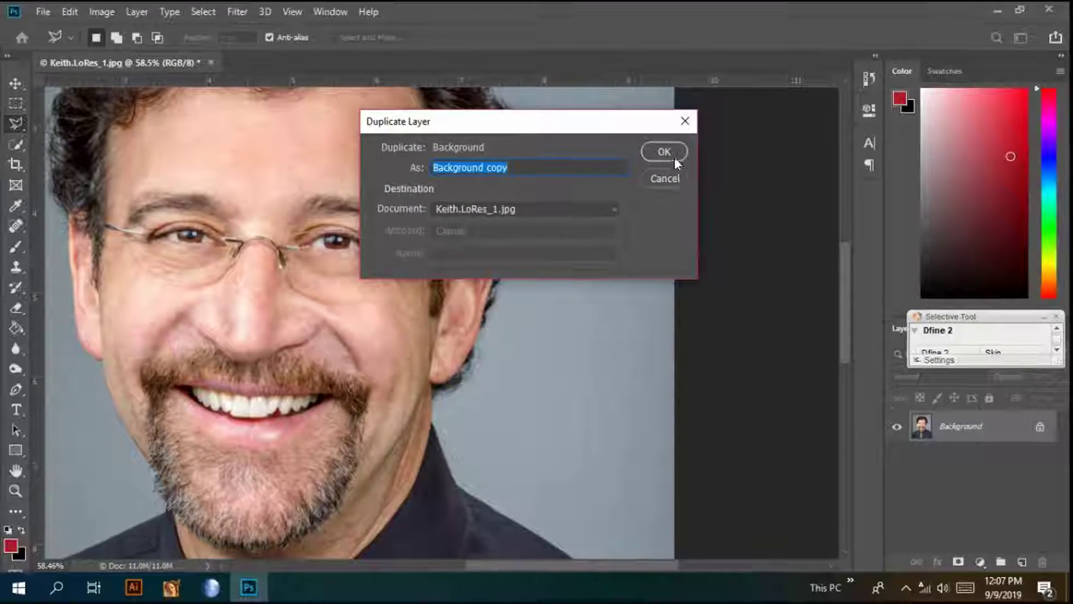
{"action": "left_click", "coordinate": [673, 156]}
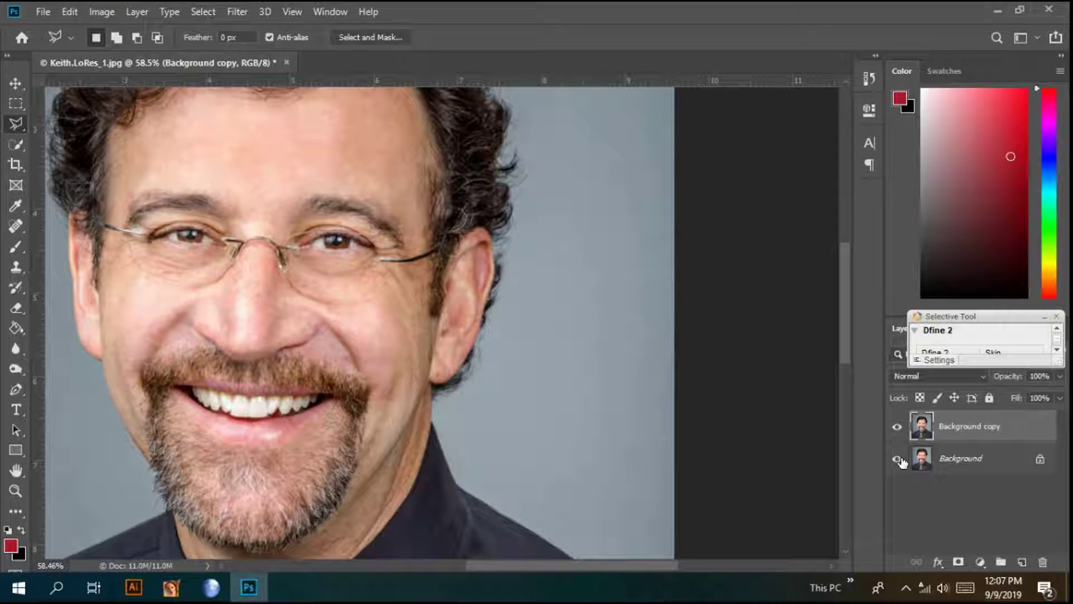
{"action": "left_click", "coordinate": [897, 458]}
Trace the teeth and mouth opening between the lips with a closed Polygonal Lasso selection on the Background copy layer.
{"action": "scroll", "coordinate": [123, 324], "scroll_direction": "up", "scroll_amount": 2}
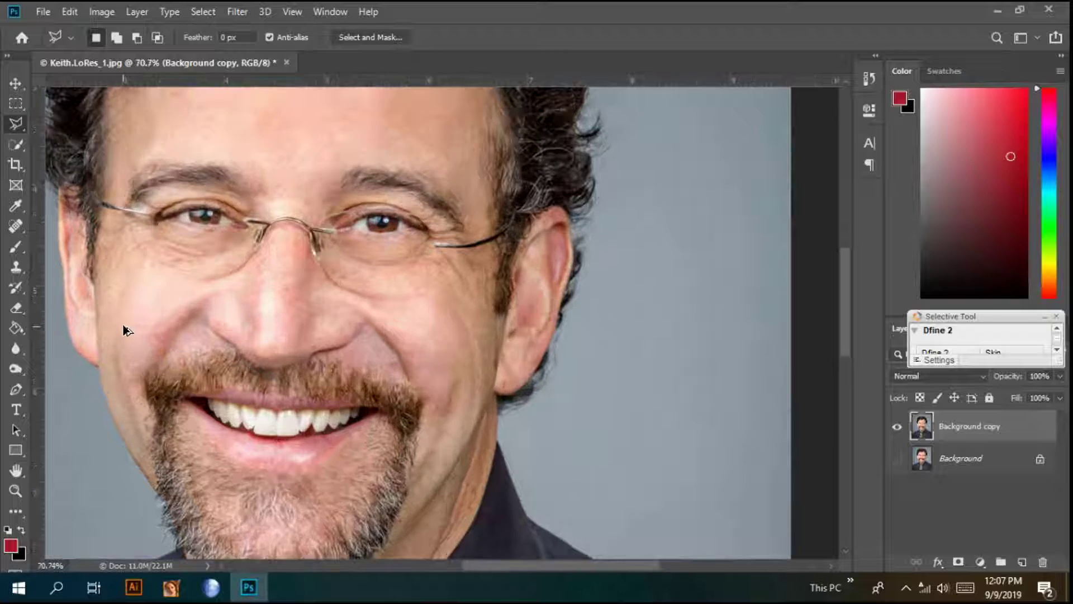
{"action": "scroll", "coordinate": [128, 334], "scroll_direction": "down", "scroll_amount": 2}
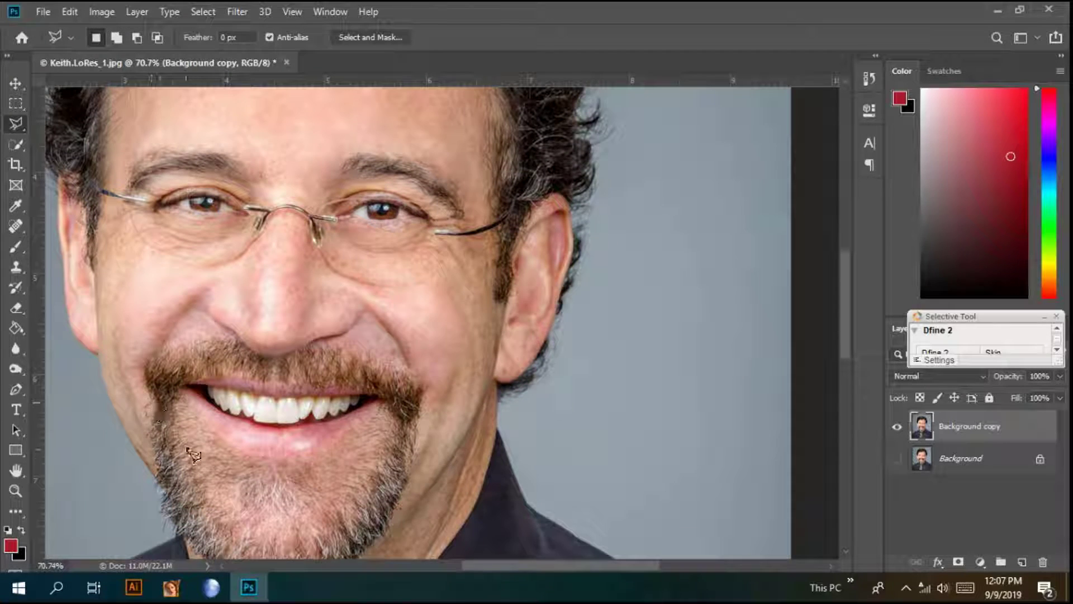
{"action": "scroll", "coordinate": [210, 399], "scroll_direction": "up", "scroll_amount": 5}
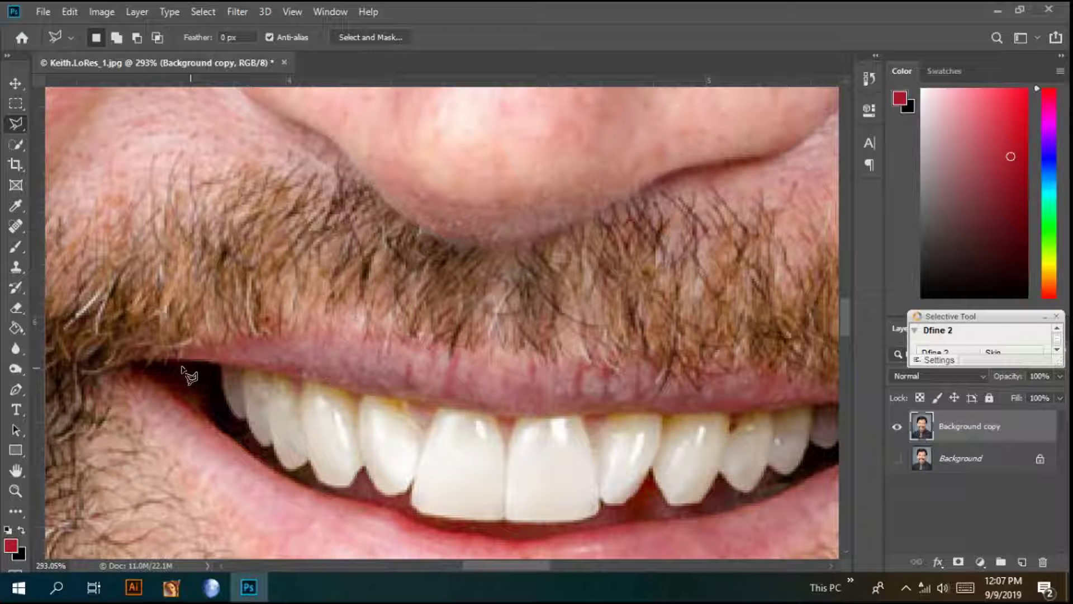
{"action": "left_click", "coordinate": [140, 362]}
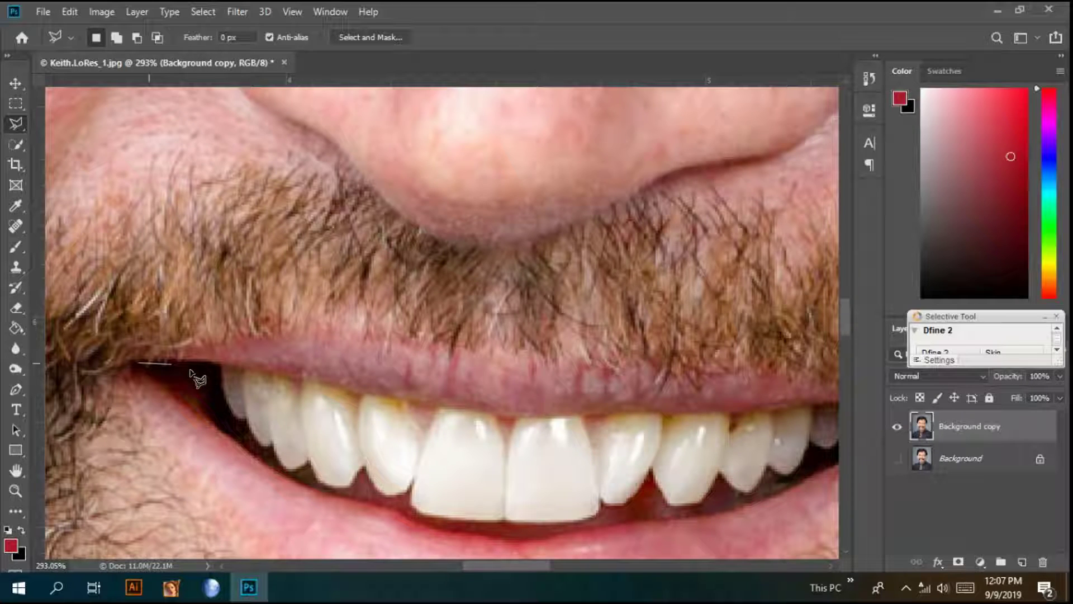
{"action": "left_click", "coordinate": [224, 364]}
{"action": "left_click", "coordinate": [416, 403]}
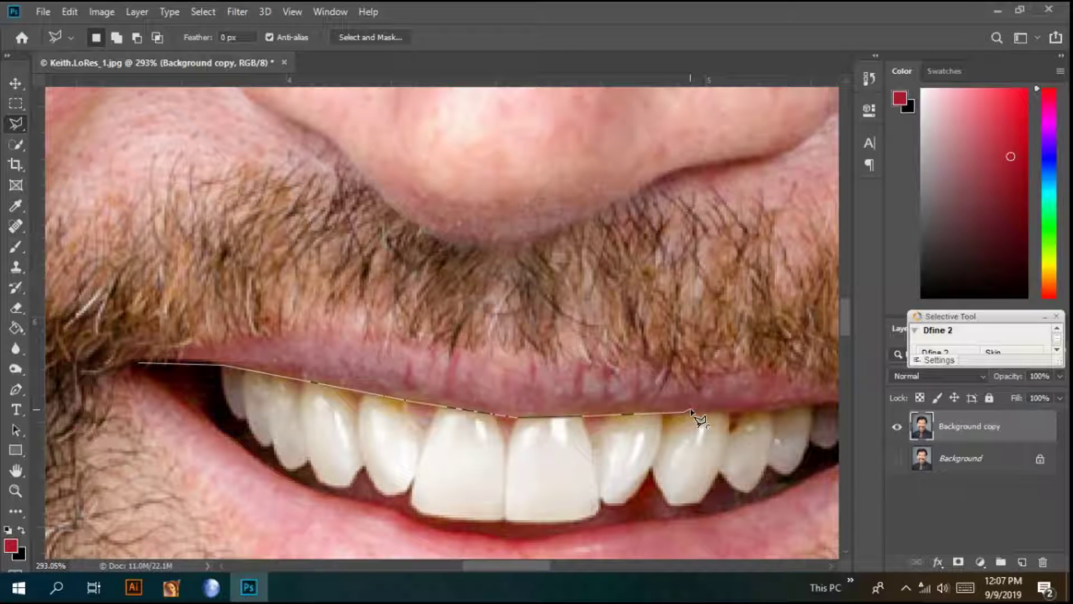
{"action": "scroll", "coordinate": [691, 411], "scroll_direction": "down", "scroll_amount": 1}
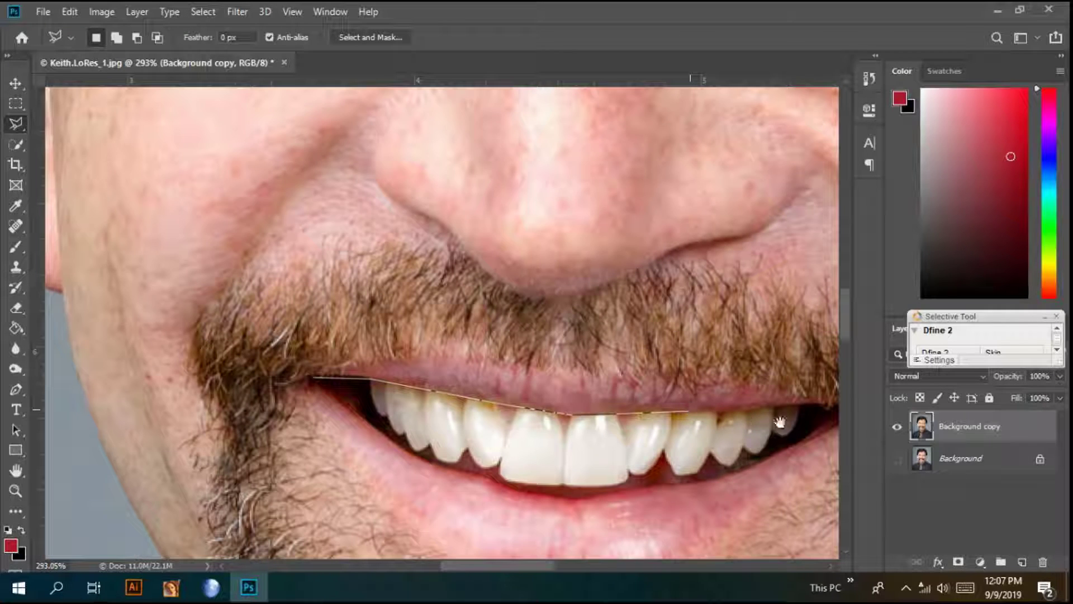
{"action": "left_click_drag", "start_coordinate": [780, 422], "coordinate": [551, 425]}
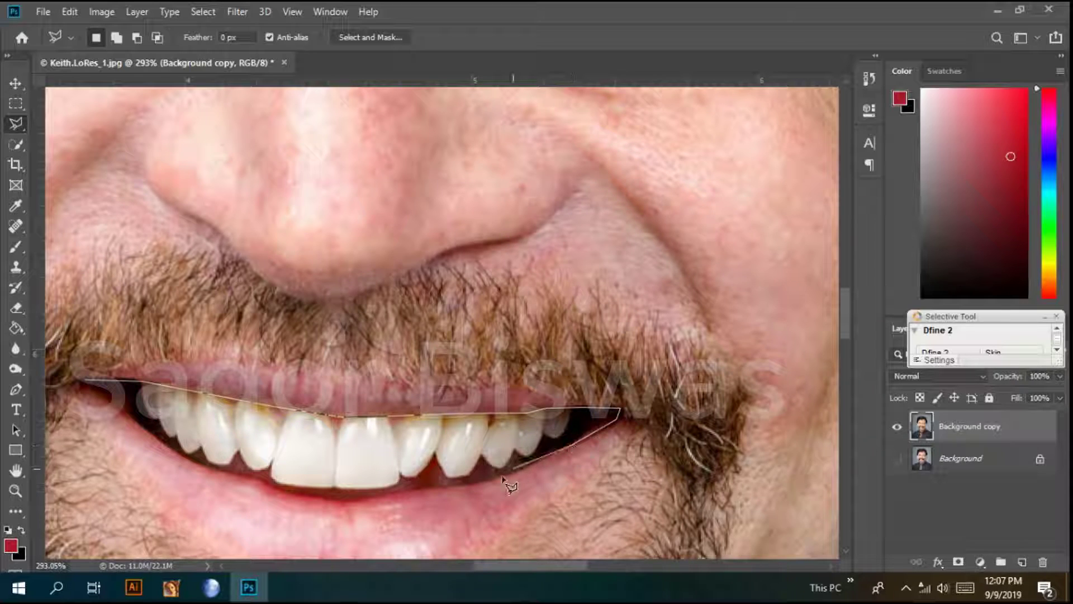
{"action": "left_click", "coordinate": [485, 483]}
{"action": "left_click", "coordinate": [348, 500]}
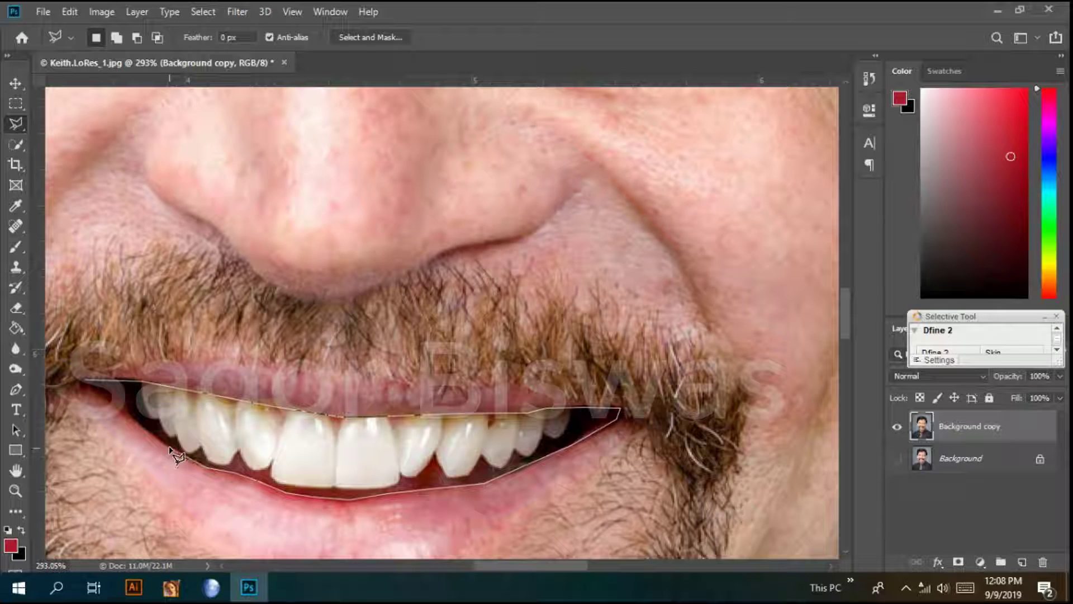
{"action": "left_click", "coordinate": [84, 383]}
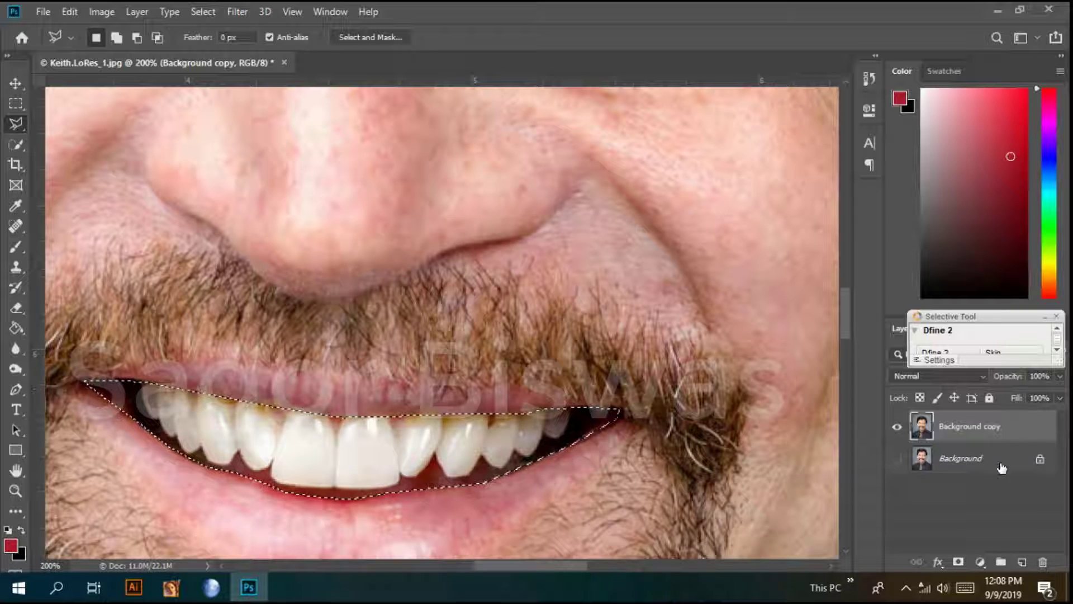
Delete the selected teeth and mouth opening from the Background copy layer and clear the selection.
{"action": "right_click", "coordinate": [472, 445]}
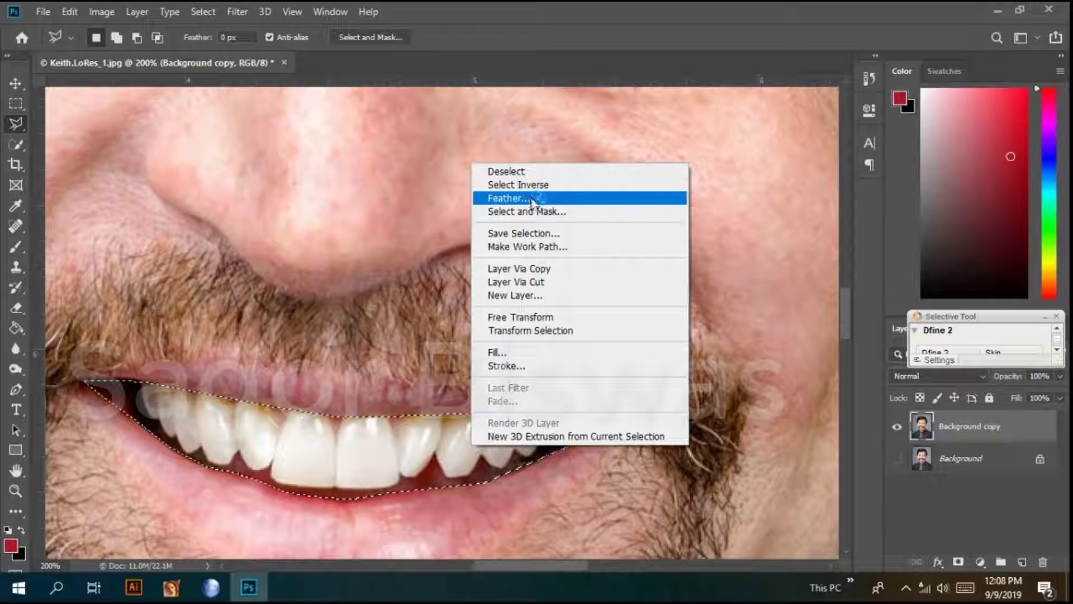
{"action": "left_click", "coordinate": [674, 66]}
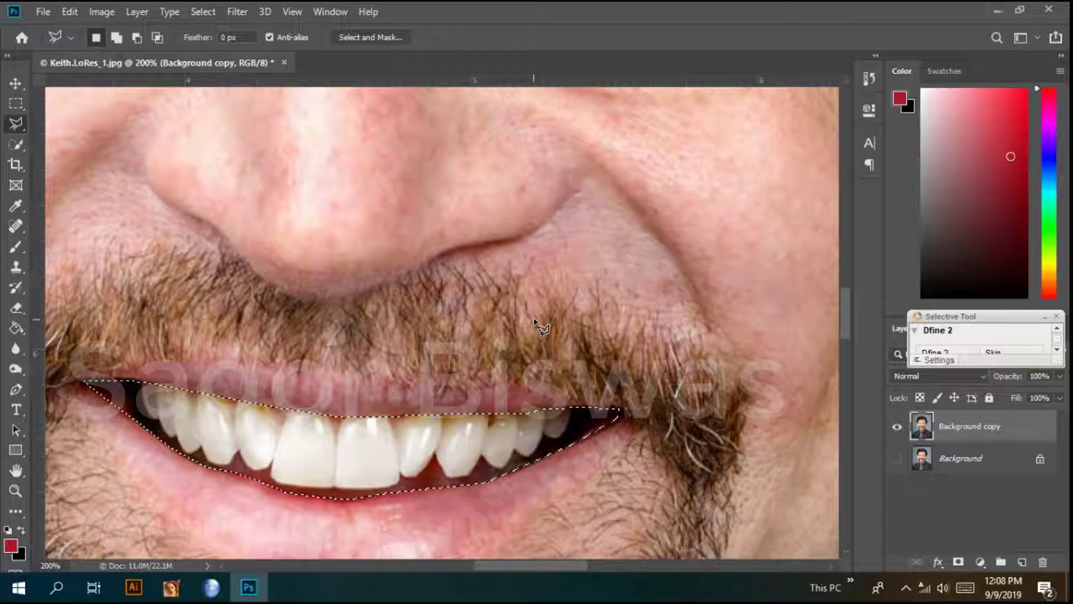
{"action": "key", "text": "Delete"}
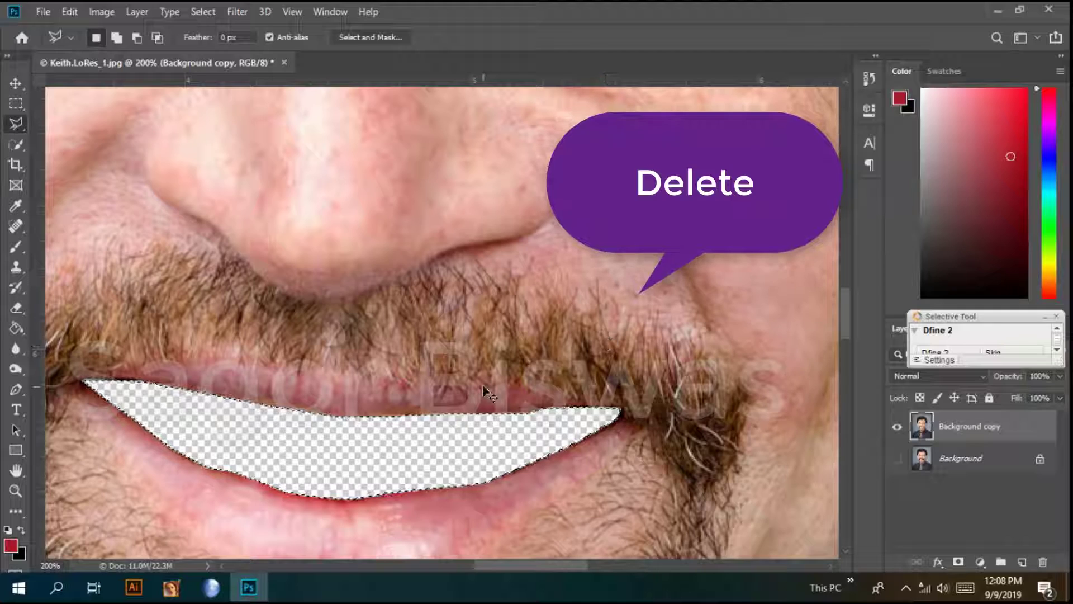
{"action": "scroll", "coordinate": [483, 387], "scroll_direction": "down", "scroll_amount": 6}
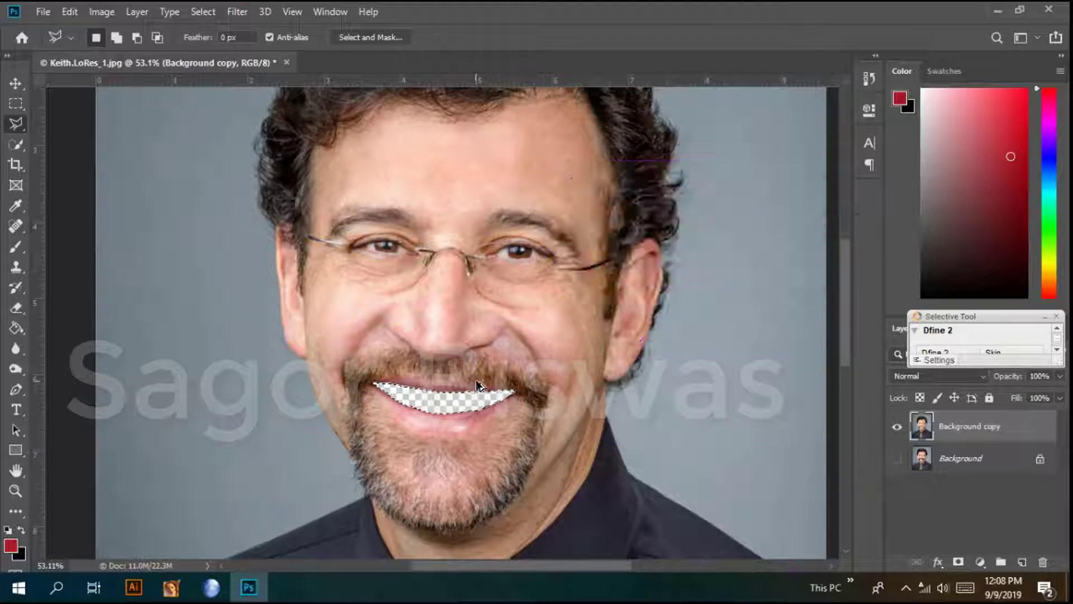
{"action": "scroll", "coordinate": [475, 380], "scroll_direction": "down", "scroll_amount": 1}
{"action": "left_click", "coordinate": [652, 433]}
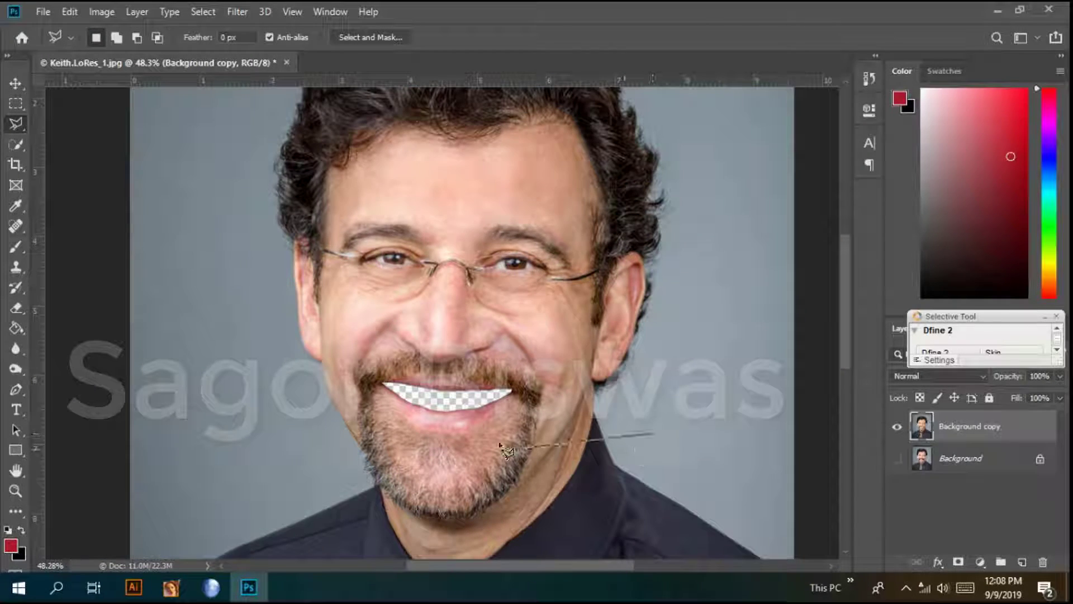
{"action": "double_click", "coordinate": [716, 439]}
{"action": "left_click", "coordinate": [486, 228]}
{"action": "scroll", "coordinate": [395, 394], "scroll_direction": "up", "scroll_amount": 2}
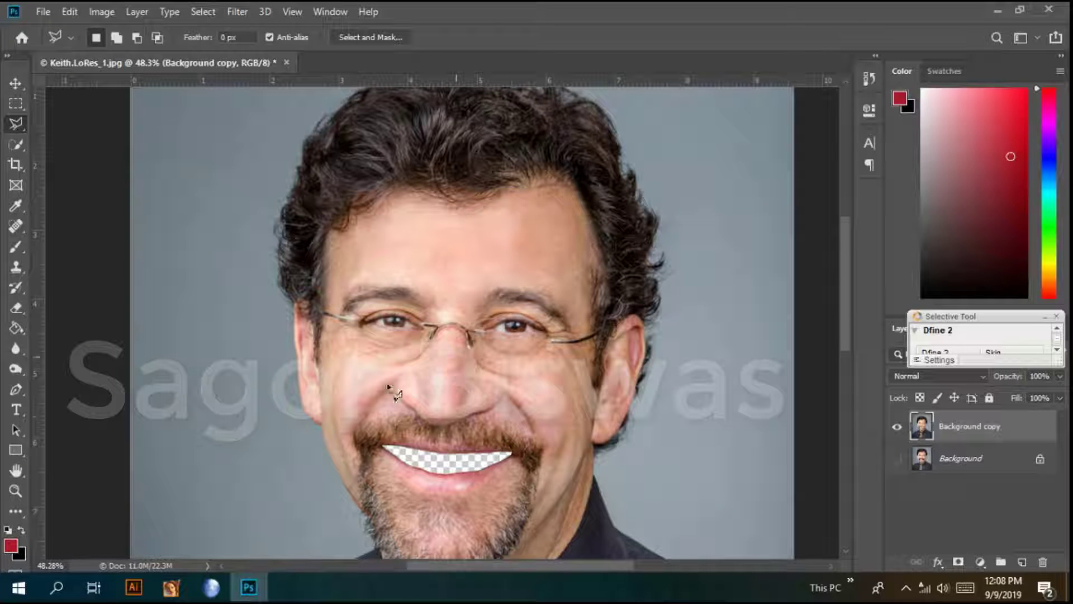
{"action": "left_click", "coordinate": [382, 448]}
{"action": "left_click", "coordinate": [284, 442]}
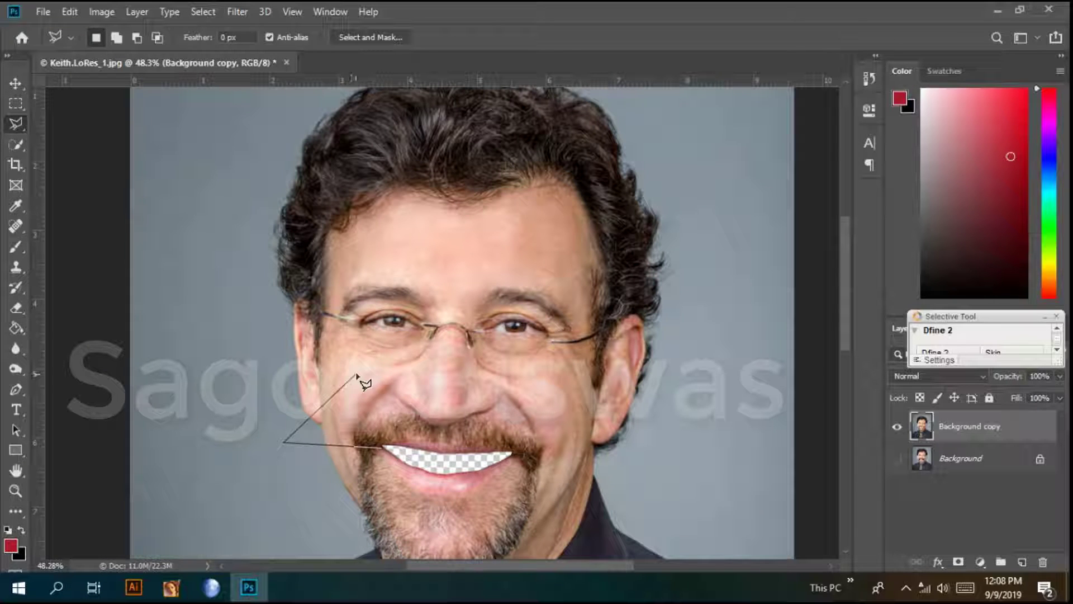
{"action": "left_click", "coordinate": [355, 375]}
{"action": "left_click", "coordinate": [507, 379]}
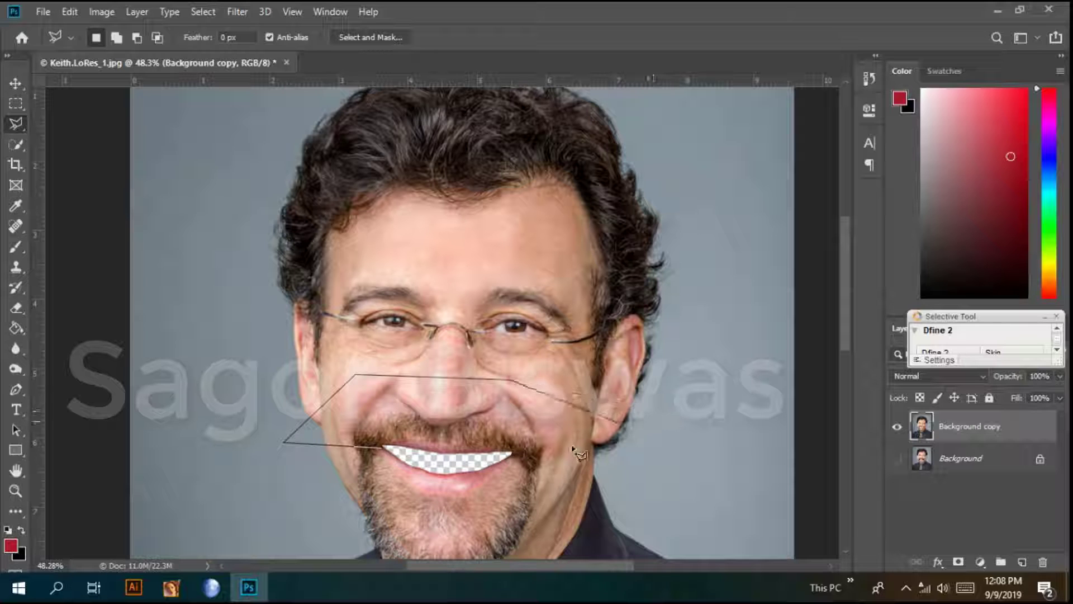
{"action": "left_click", "coordinate": [601, 451]}
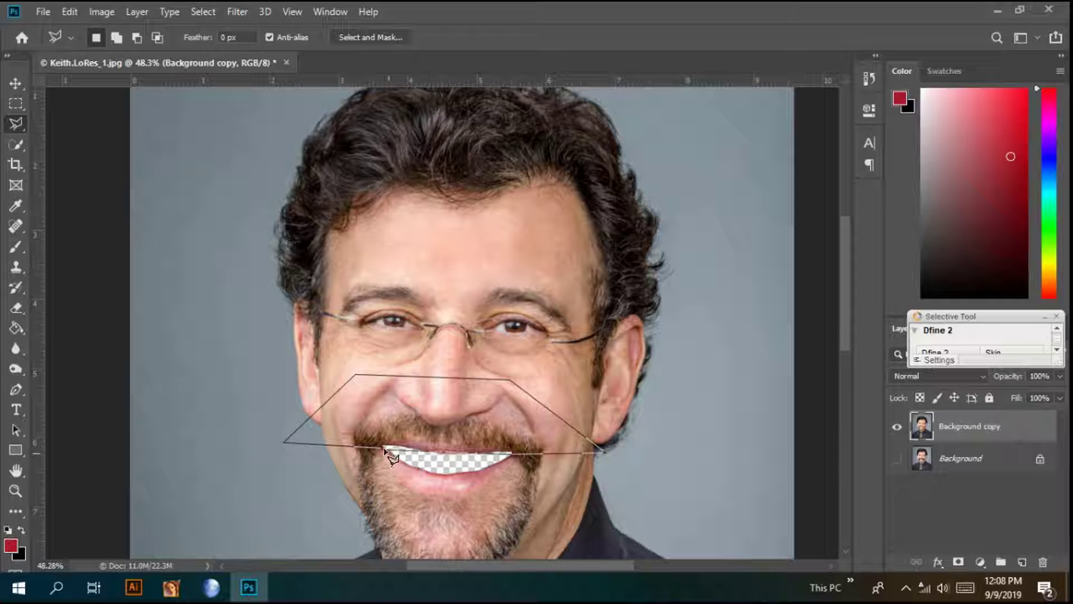
{"action": "double_click", "coordinate": [419, 458]}
{"action": "scroll", "coordinate": [440, 451], "scroll_direction": "up", "scroll_amount": 3}
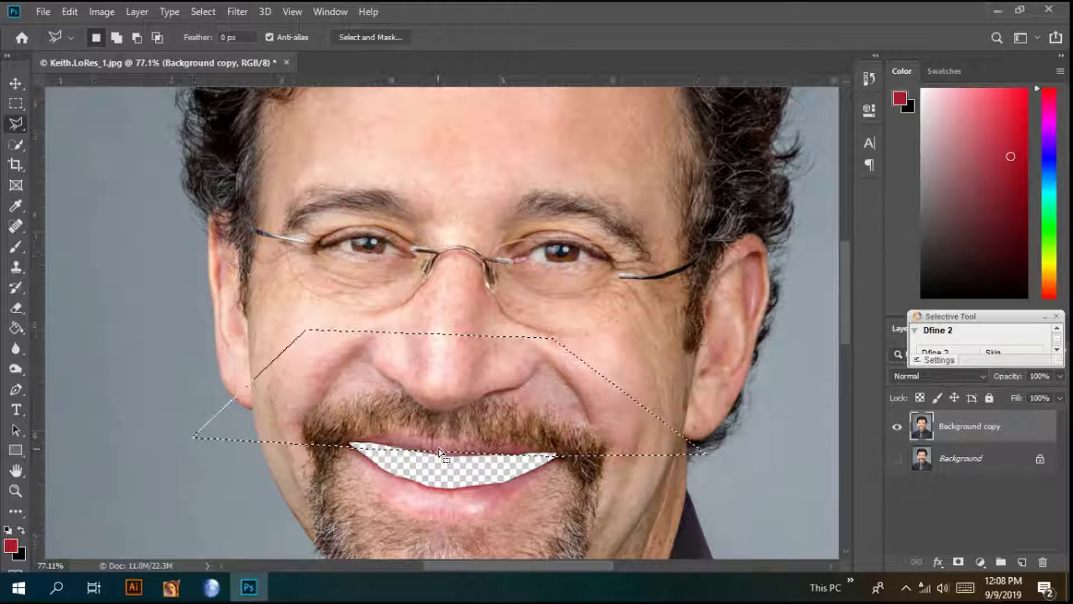
{"action": "key", "text": "ctrl+d"}
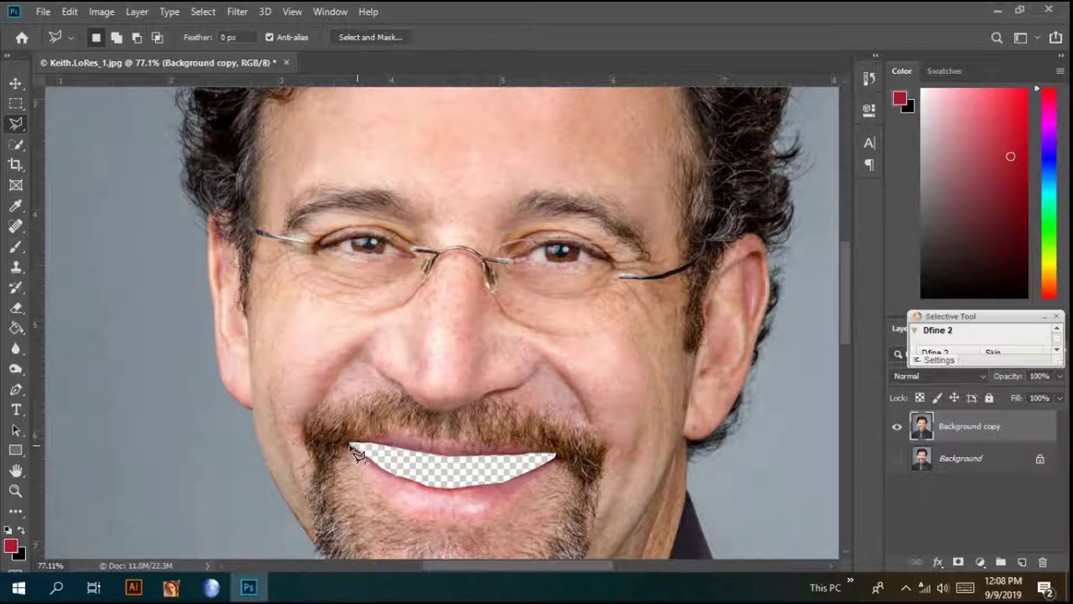
Outline the upper lip, moustache and nose base on the Background copy layer with the Polygonal Lasso, and cut the area to a new layer.
{"action": "left_click", "coordinate": [350, 445]}
{"action": "left_click", "coordinate": [245, 442]}
{"action": "left_click", "coordinate": [327, 362]}
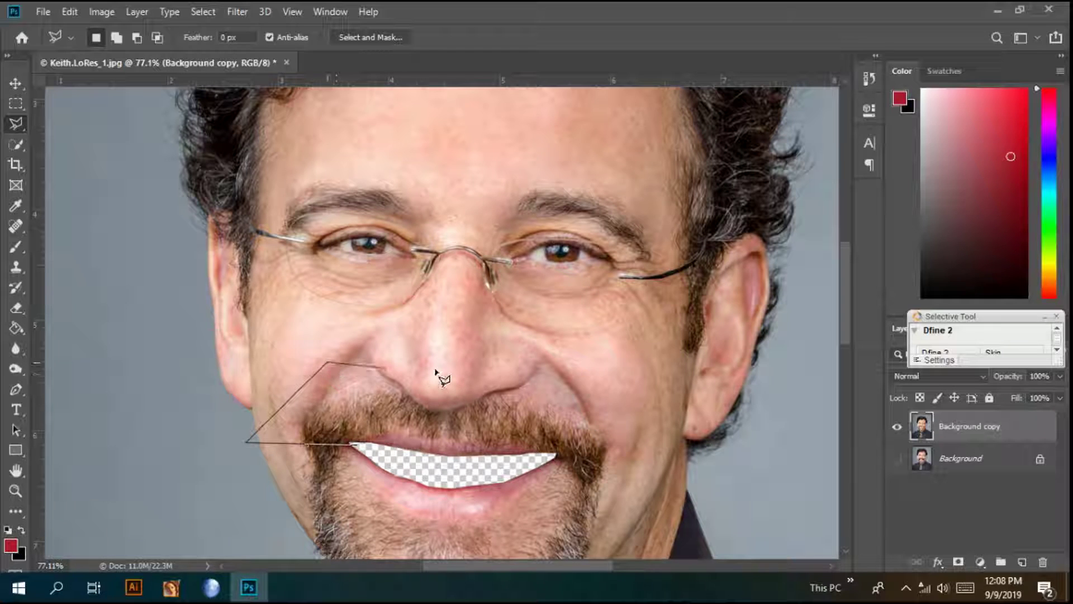
{"action": "left_click", "coordinate": [434, 357]}
{"action": "left_click", "coordinate": [601, 376]}
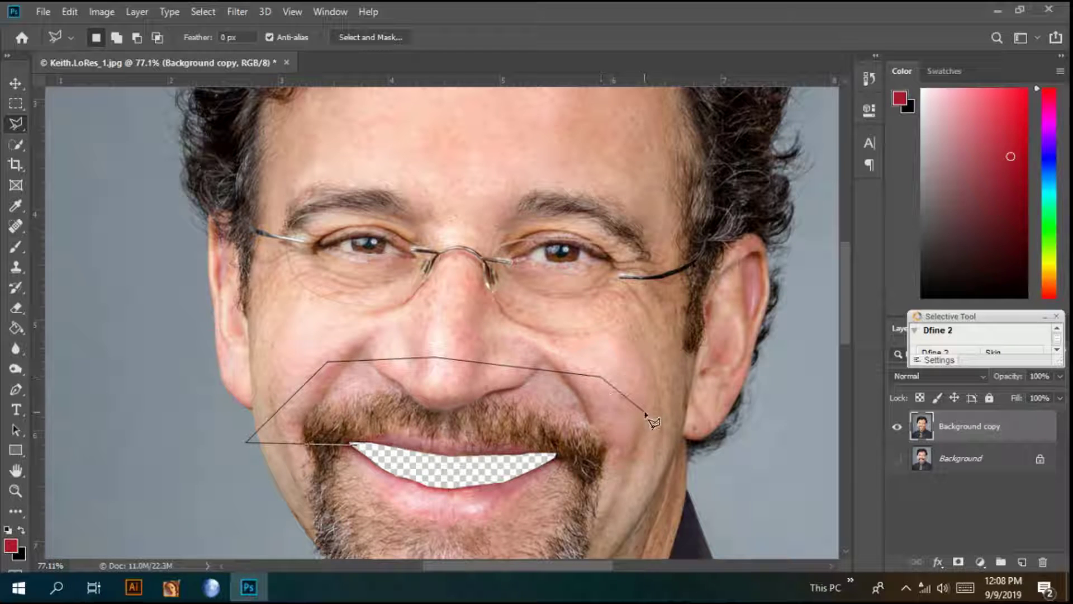
{"action": "left_click", "coordinate": [623, 448]}
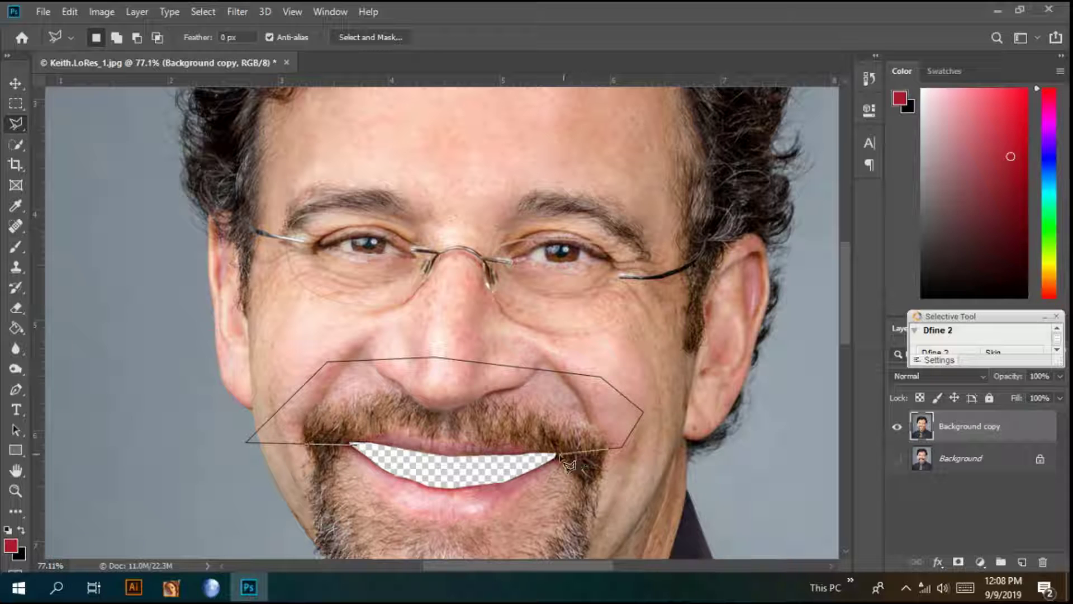
{"action": "left_click", "coordinate": [450, 467]}
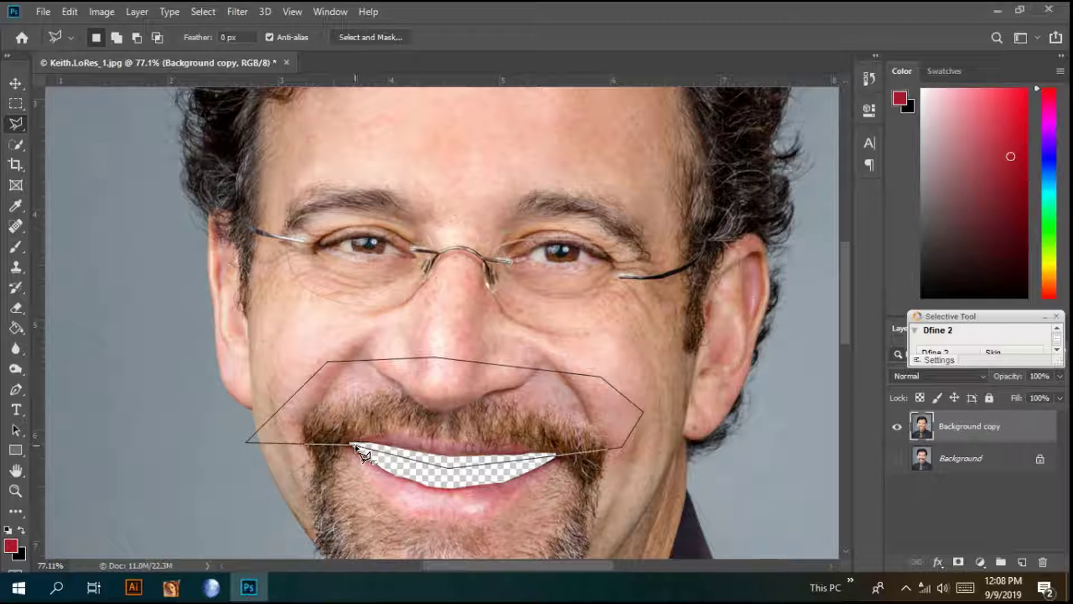
{"action": "left_click", "coordinate": [355, 448]}
{"action": "right_click", "coordinate": [538, 423]}
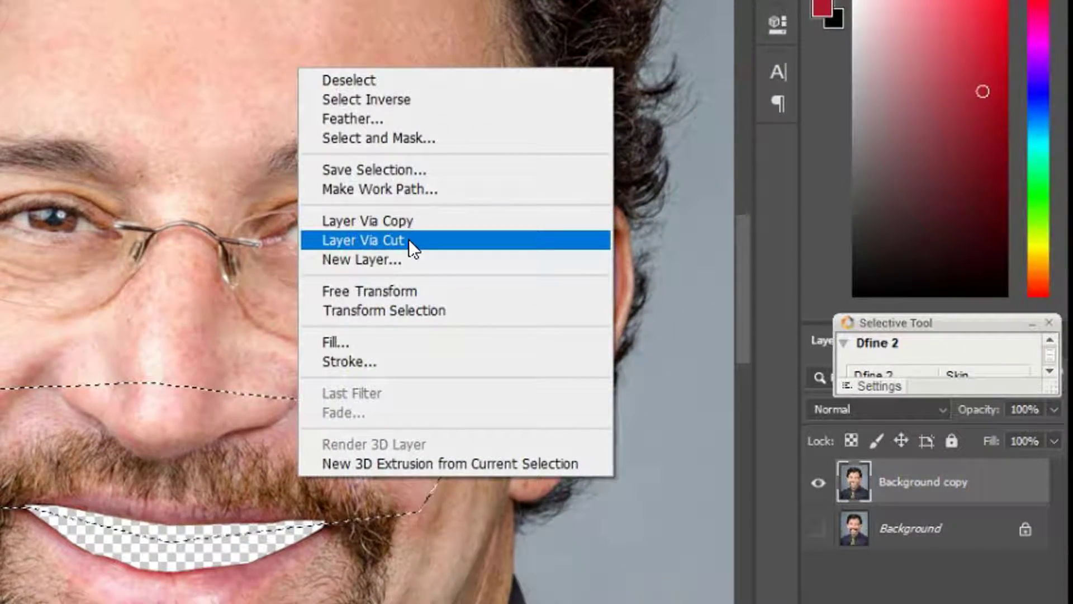
{"action": "left_click", "coordinate": [408, 240]}
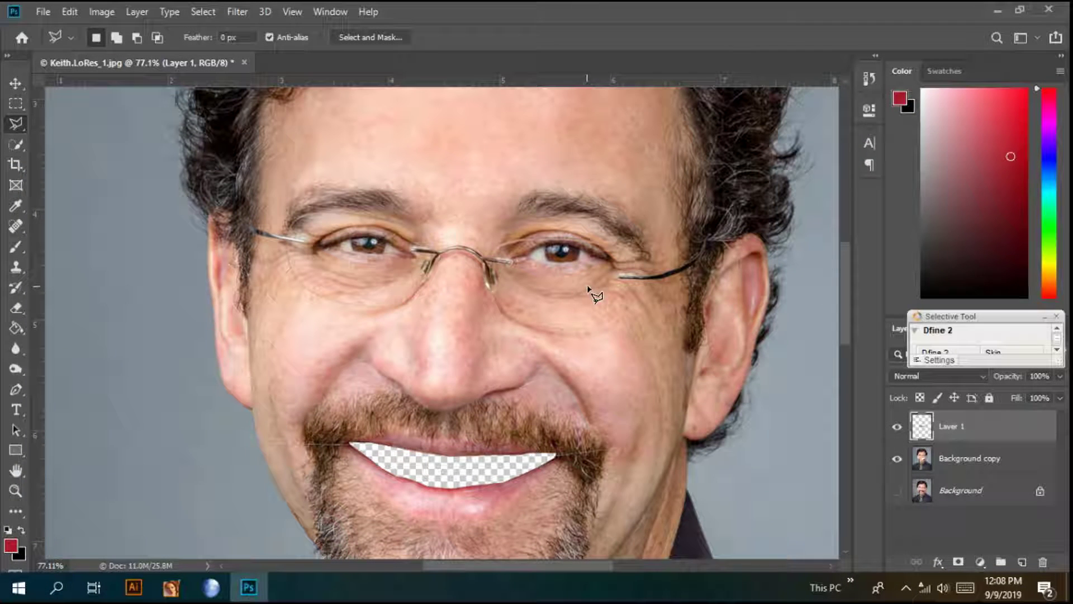
Outline the lower lip and upper chin on the Background copy layer with the Polygonal Lasso, and cut the area to a new layer.
{"action": "left_click", "coordinate": [932, 474]}
{"action": "scroll", "coordinate": [469, 436], "scroll_direction": "down", "scroll_amount": 2}
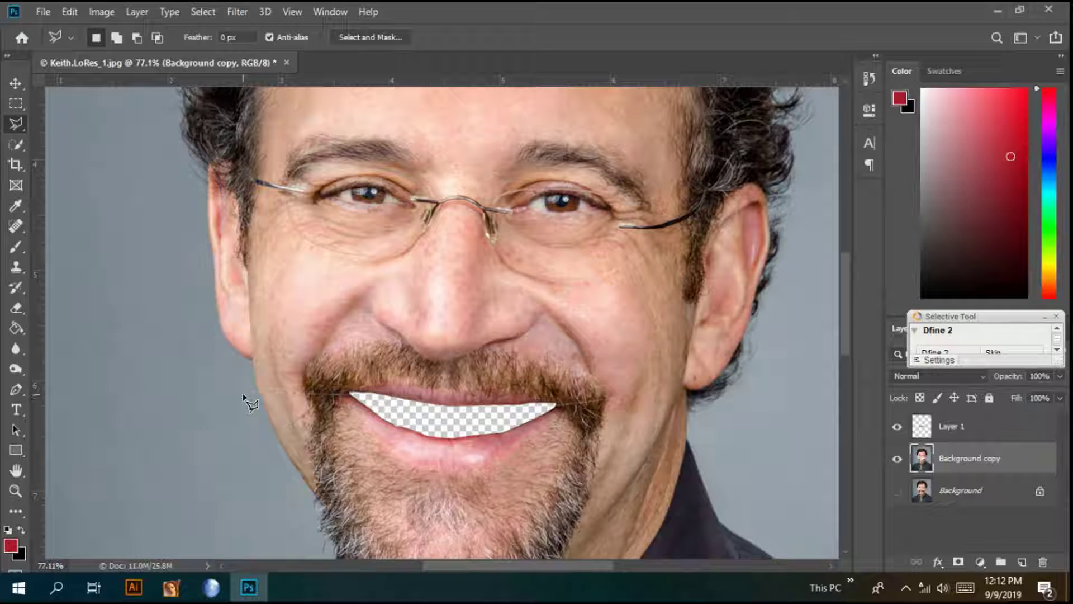
{"action": "left_click", "coordinate": [351, 394]}
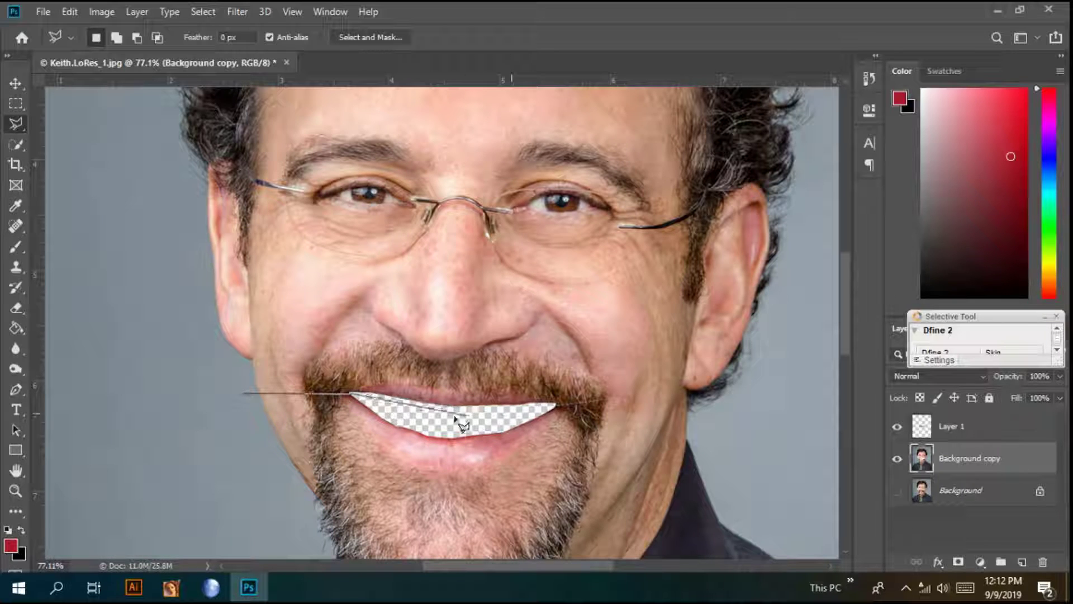
{"action": "left_click", "coordinate": [413, 417]}
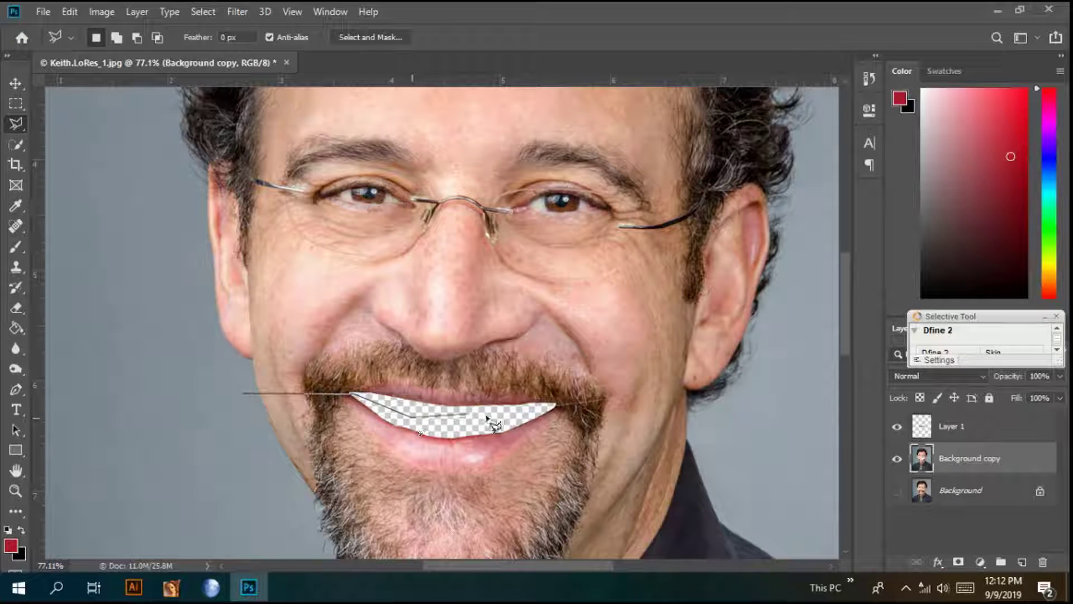
{"action": "left_click", "coordinate": [557, 406]}
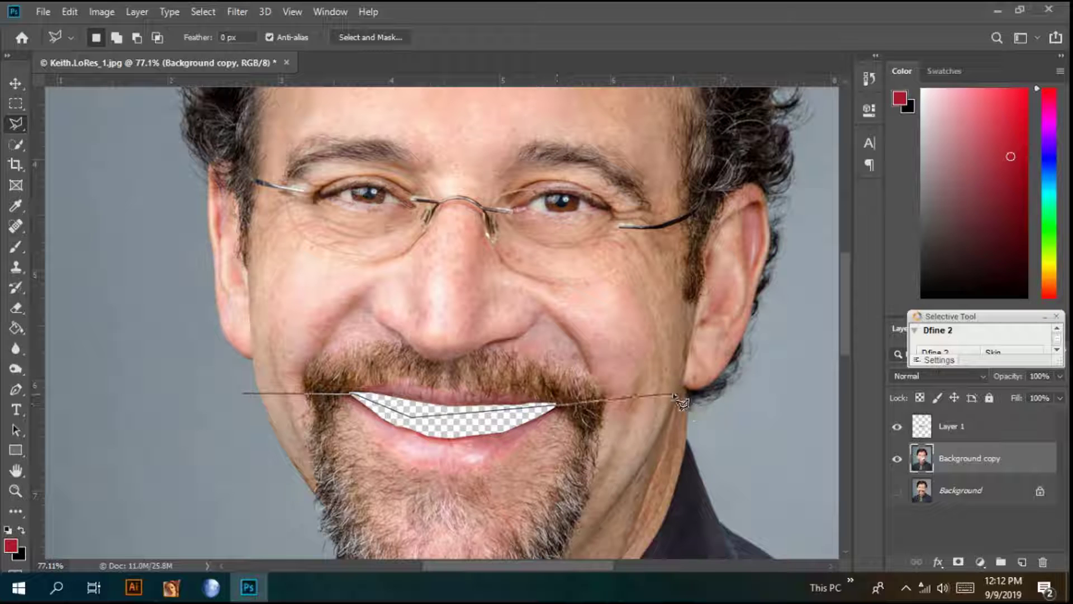
{"action": "left_click", "coordinate": [660, 400]}
{"action": "left_click", "coordinate": [600, 482]}
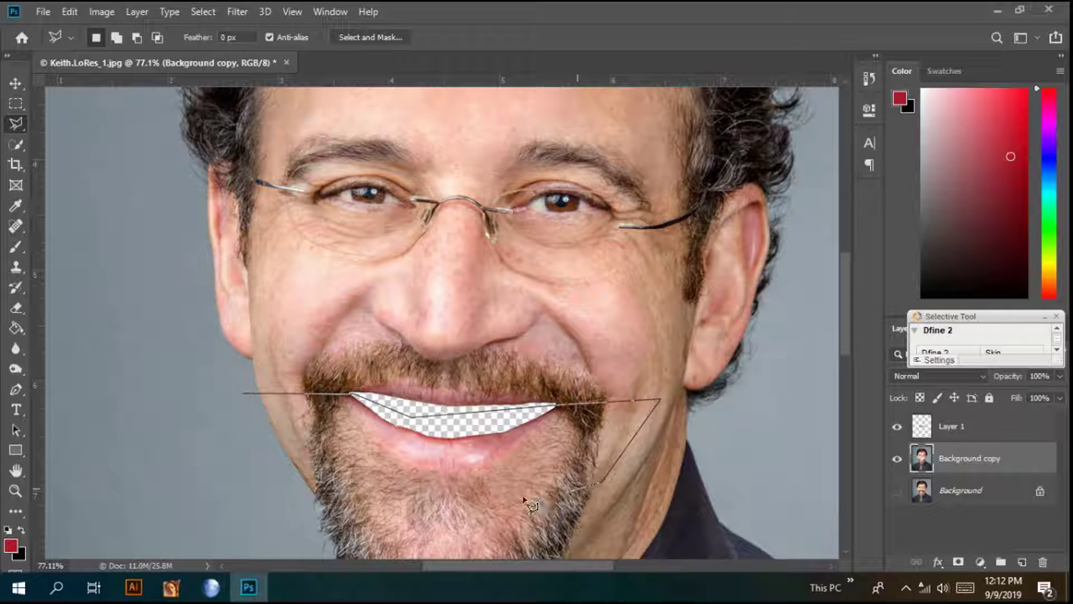
{"action": "left_click", "coordinate": [473, 513]}
{"action": "left_click", "coordinate": [316, 493]}
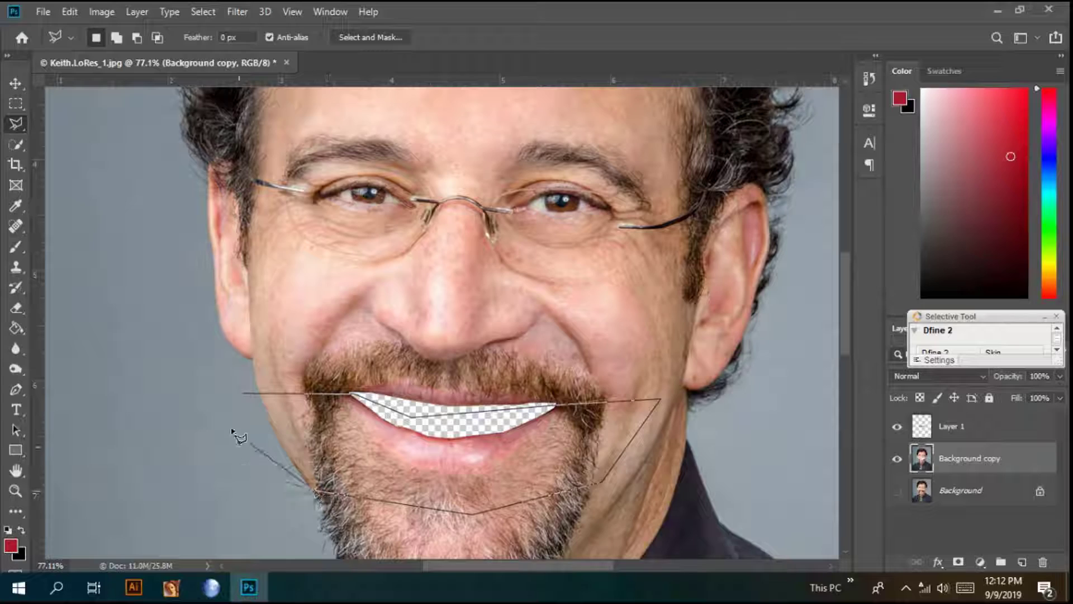
{"action": "left_click", "coordinate": [244, 396]}
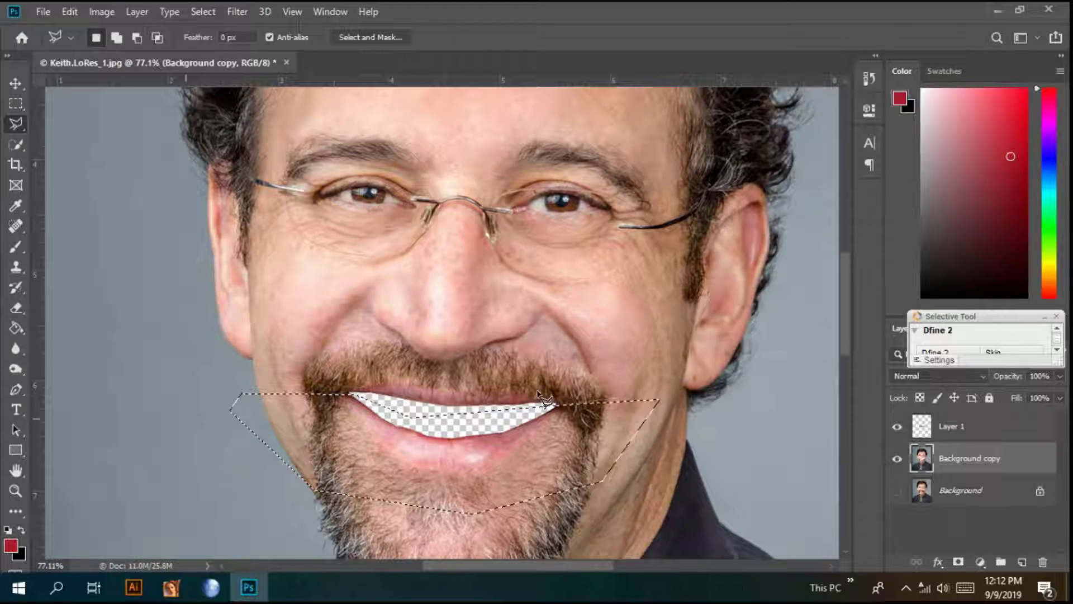
{"action": "right_click", "coordinate": [347, 140]}
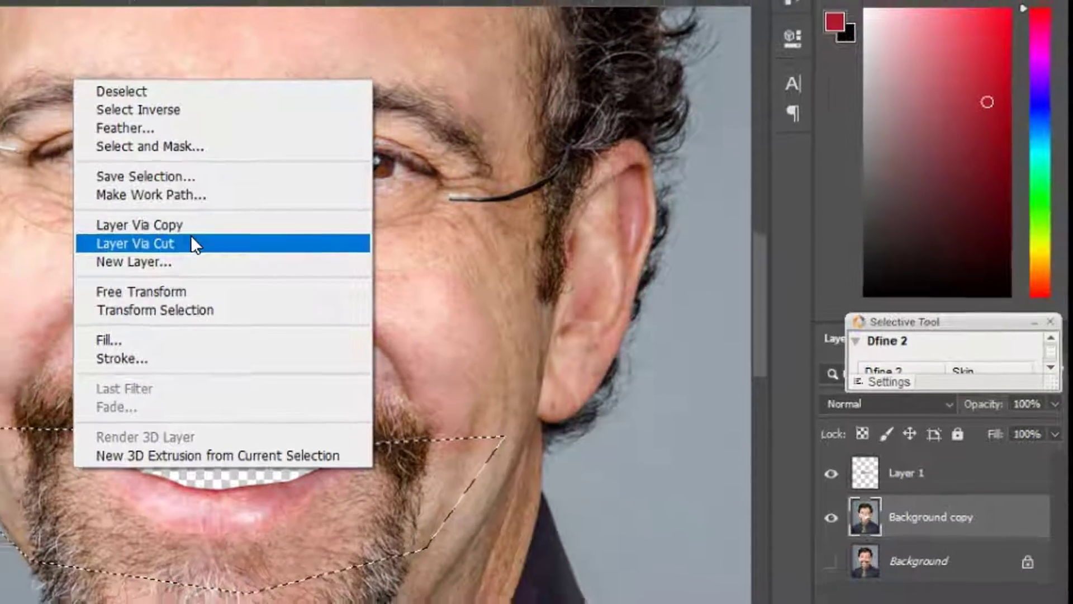
{"action": "left_click", "coordinate": [192, 241]}
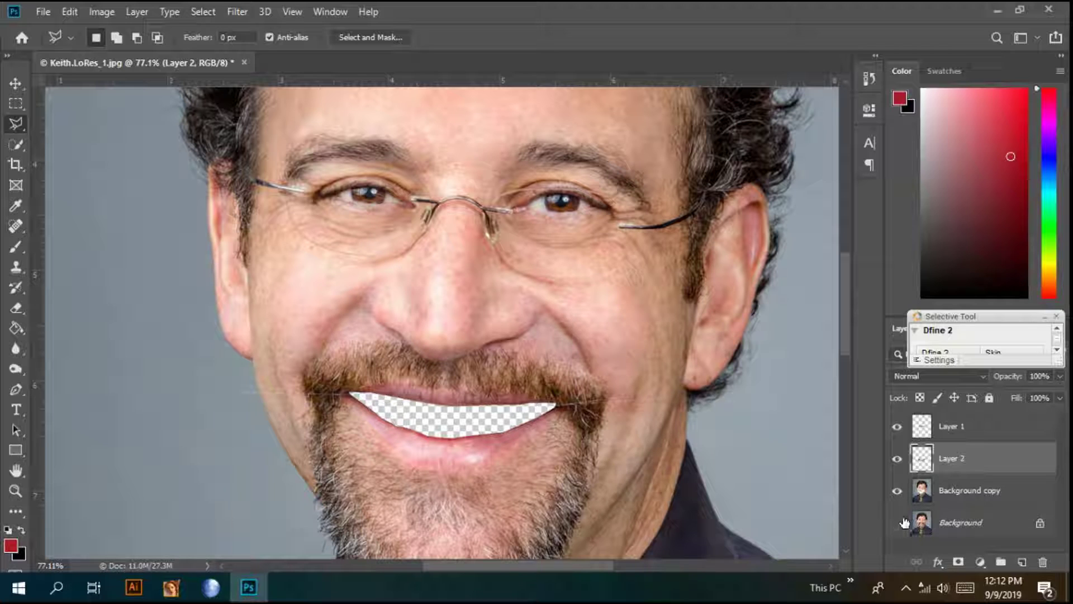
Check the cutout against the original Background layer, hide that layer again, and delete the Background copy layer.
{"action": "left_click", "coordinate": [898, 523]}
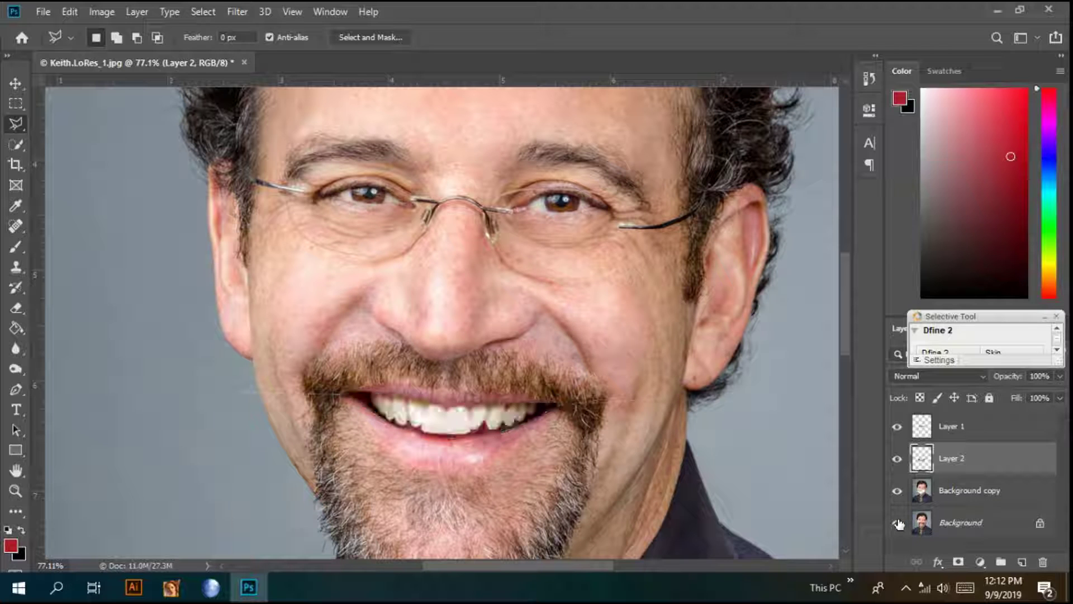
{"action": "left_click", "coordinate": [899, 523]}
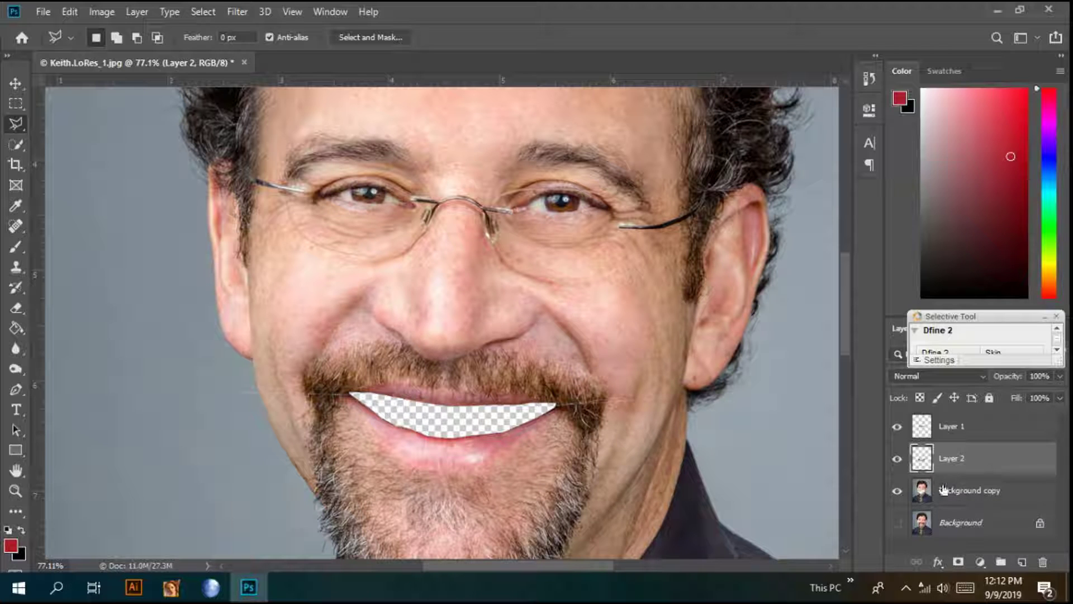
{"action": "left_click", "coordinate": [951, 491]}
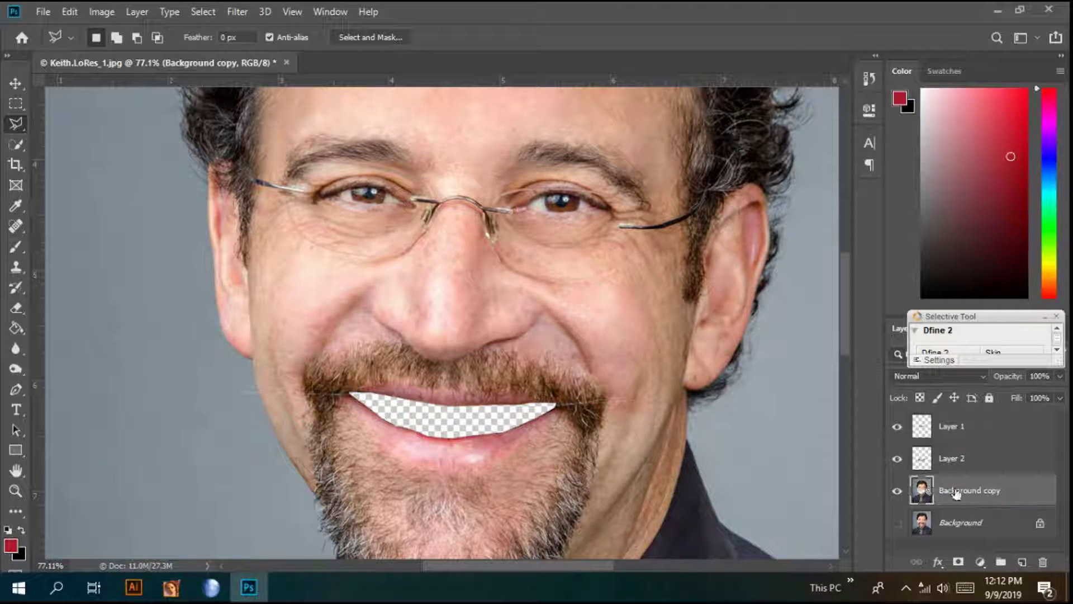
{"action": "left_click", "coordinate": [1043, 562]}
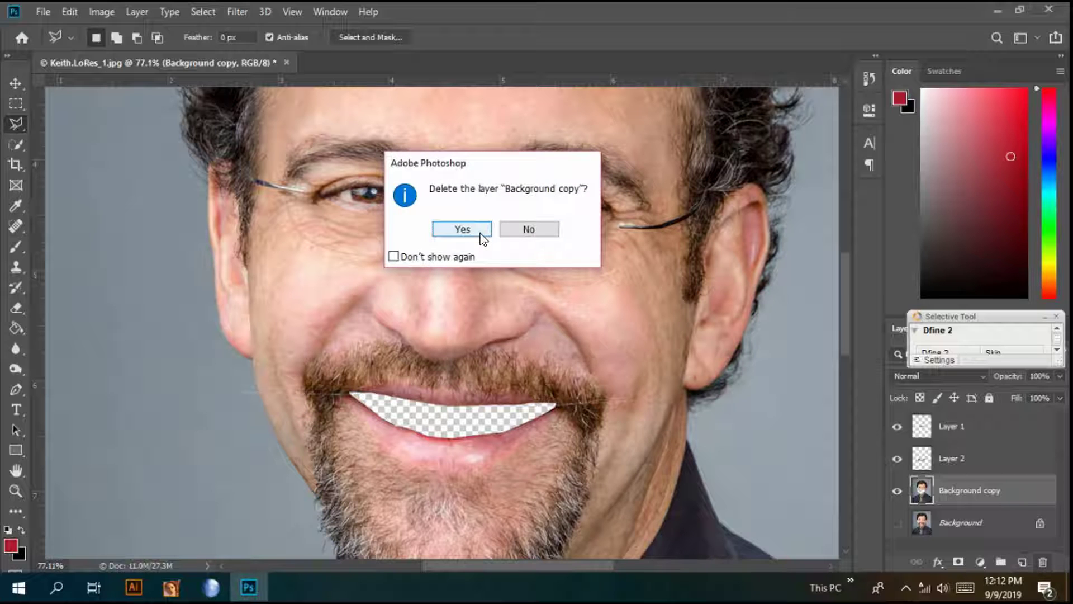
{"action": "left_click", "coordinate": [462, 229]}
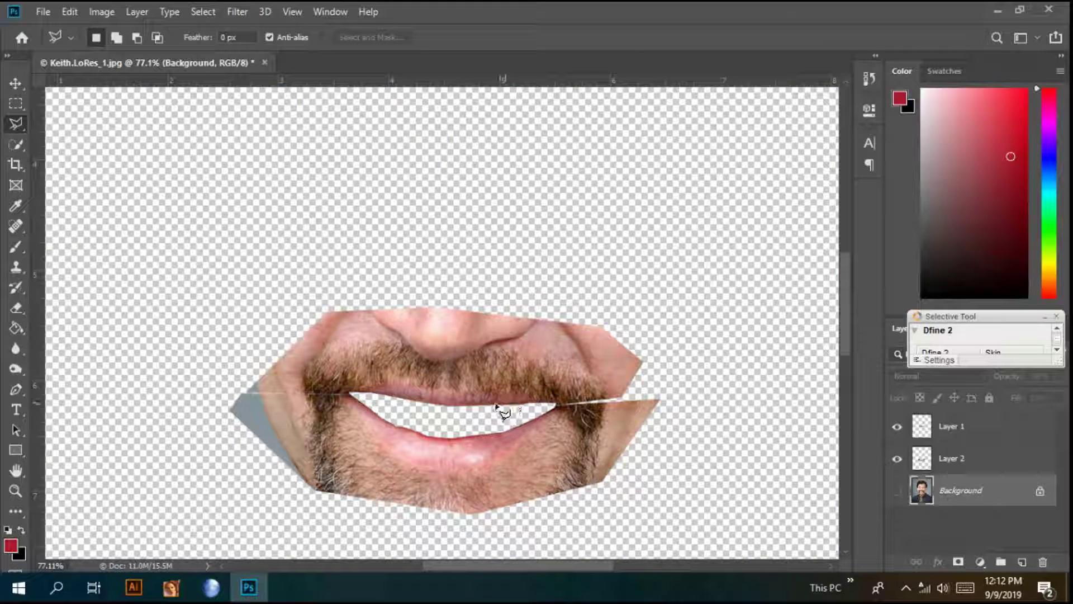
Select the grey backdrop beside the cheek on Layer 2 with the Magic Wand and delete it.
{"action": "scroll", "coordinate": [278, 424], "scroll_direction": "up", "scroll_amount": 3}
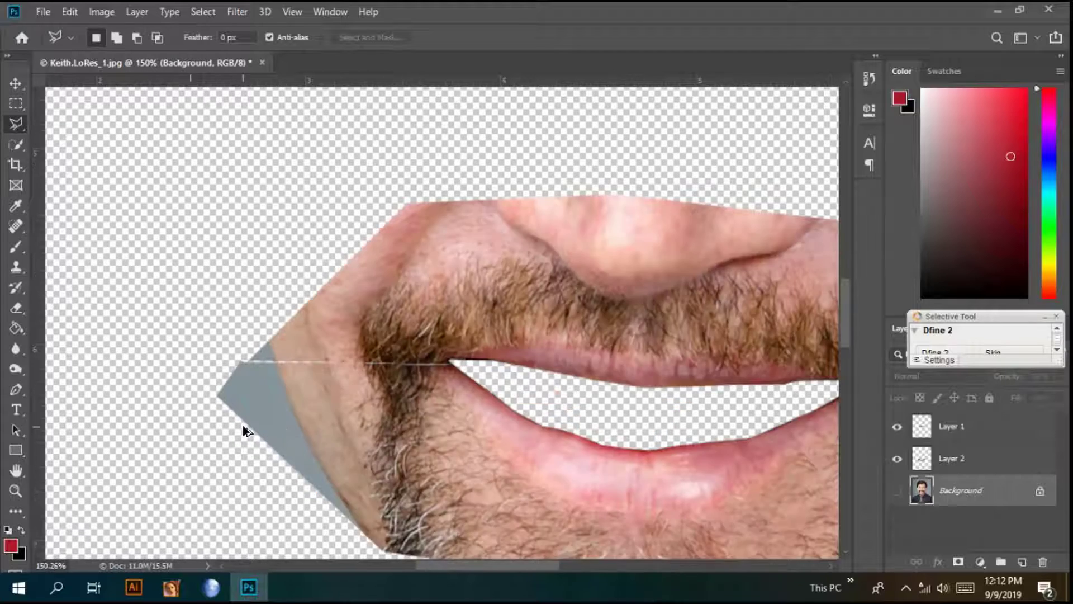
{"action": "left_click", "coordinate": [18, 150]}
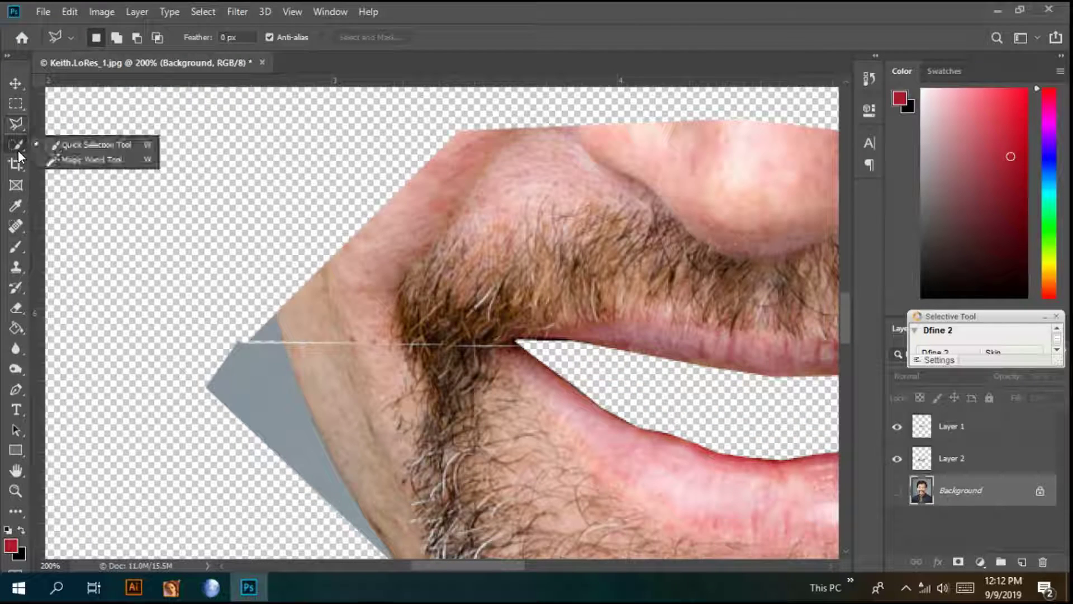
{"action": "left_click", "coordinate": [78, 158]}
{"action": "left_click", "coordinate": [294, 418]}
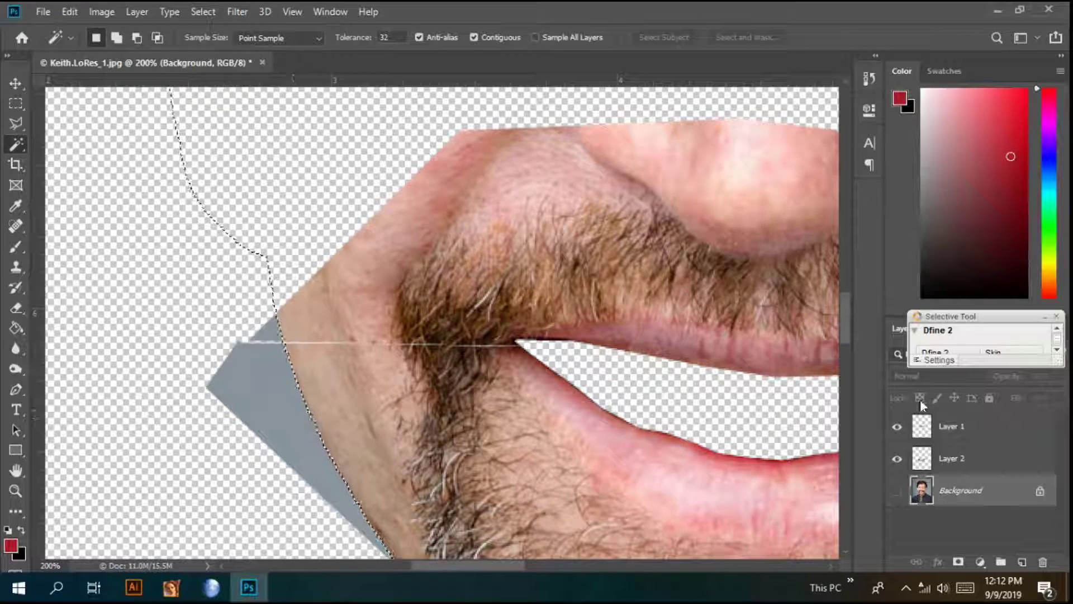
{"action": "left_click", "coordinate": [973, 460]}
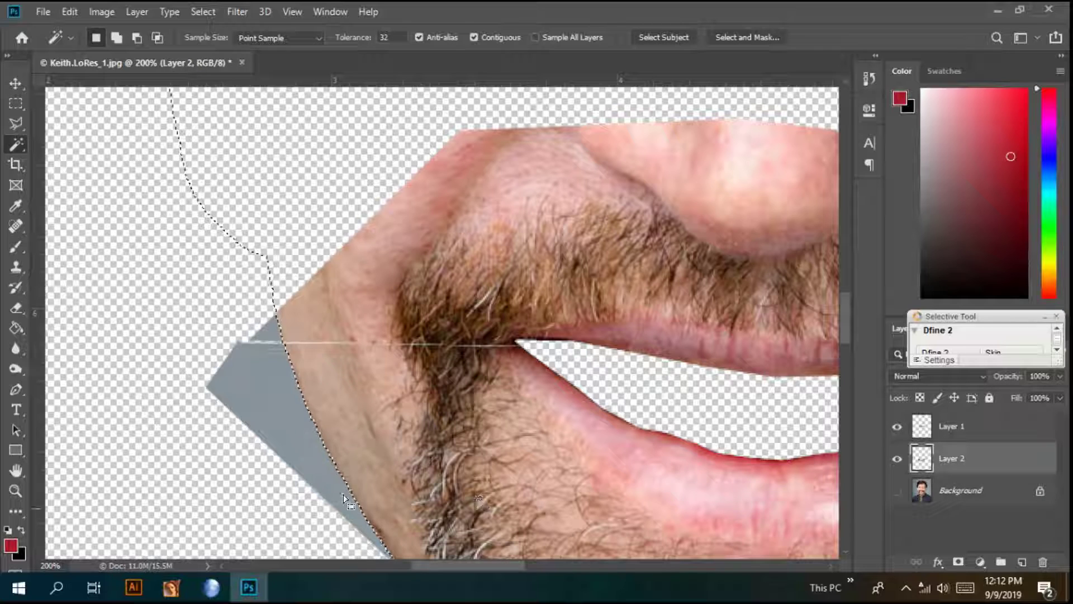
{"action": "left_click", "coordinate": [281, 431]}
{"action": "key", "text": "Delete"}
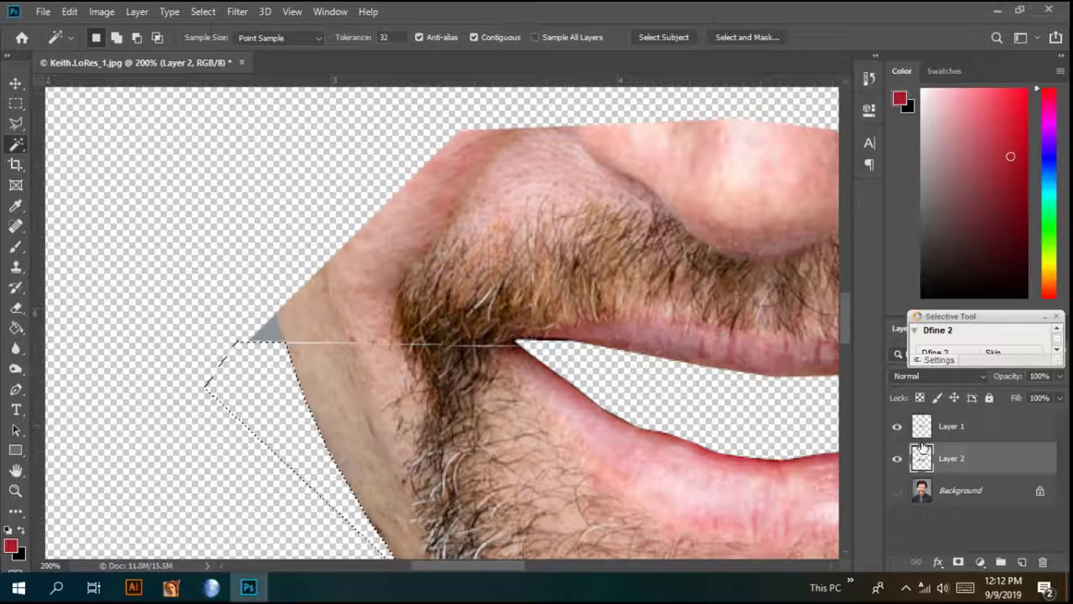
Delete the remaining grey backdrop corner beside the cheek on Layer 1 using the Magic Wand, and clear the selection.
{"action": "left_click", "coordinate": [977, 432]}
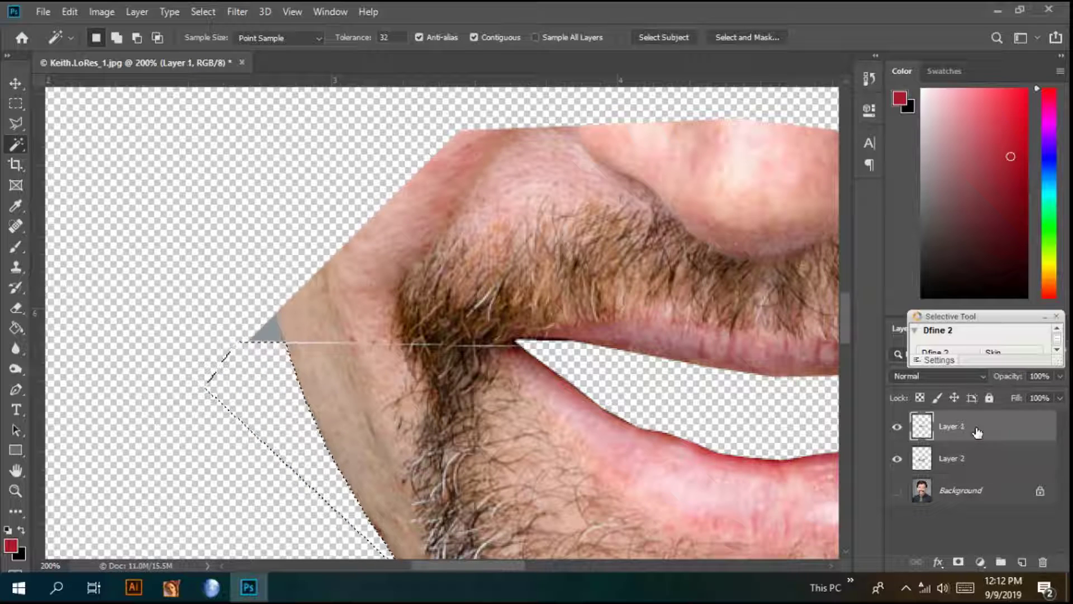
{"action": "left_click", "coordinate": [263, 332]}
{"action": "key", "text": "Delete"}
{"action": "key", "text": "ctrl+d"}
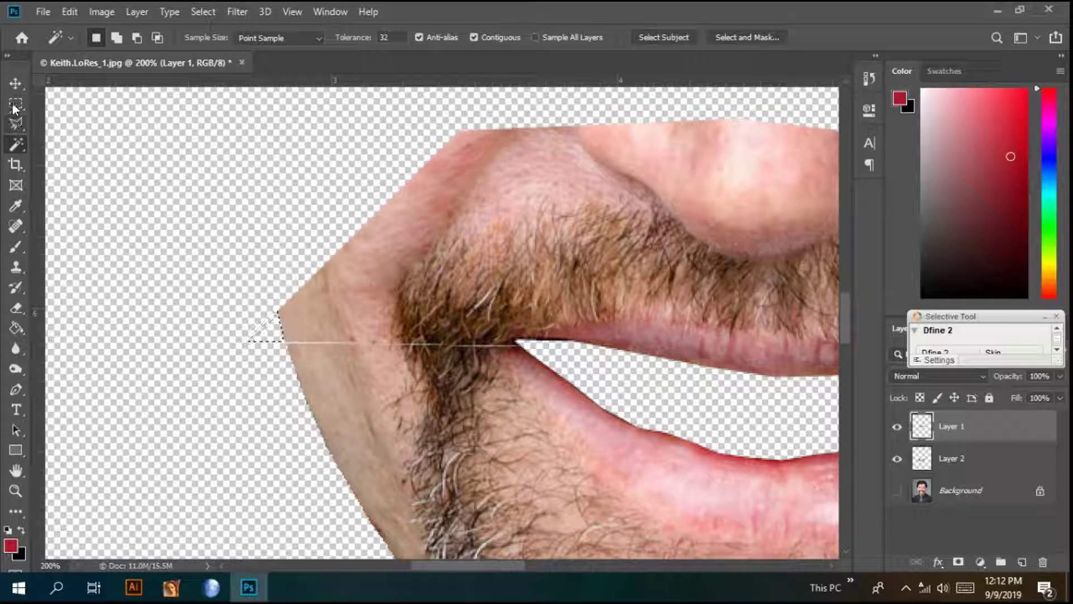
{"action": "left_click", "coordinate": [16, 103]}
{"action": "scroll", "coordinate": [327, 289], "scroll_direction": "down", "scroll_amount": 4}
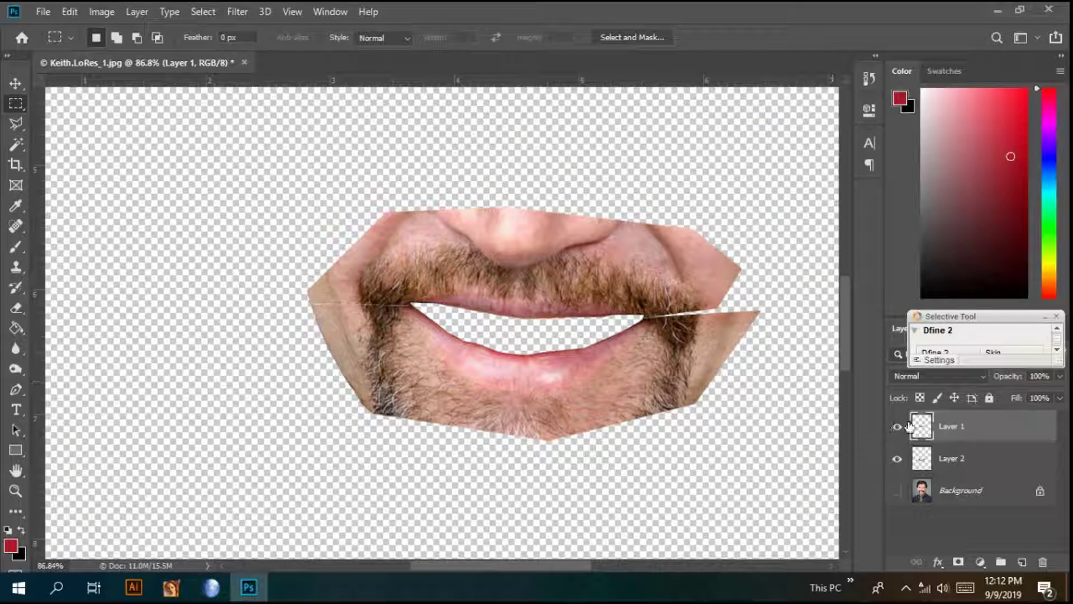
Start Puppet Warp on Layer 1 and place two adjacent pins at the left corner of the mouth.
{"action": "scroll", "coordinate": [668, 251], "scroll_direction": "up", "scroll_amount": 2}
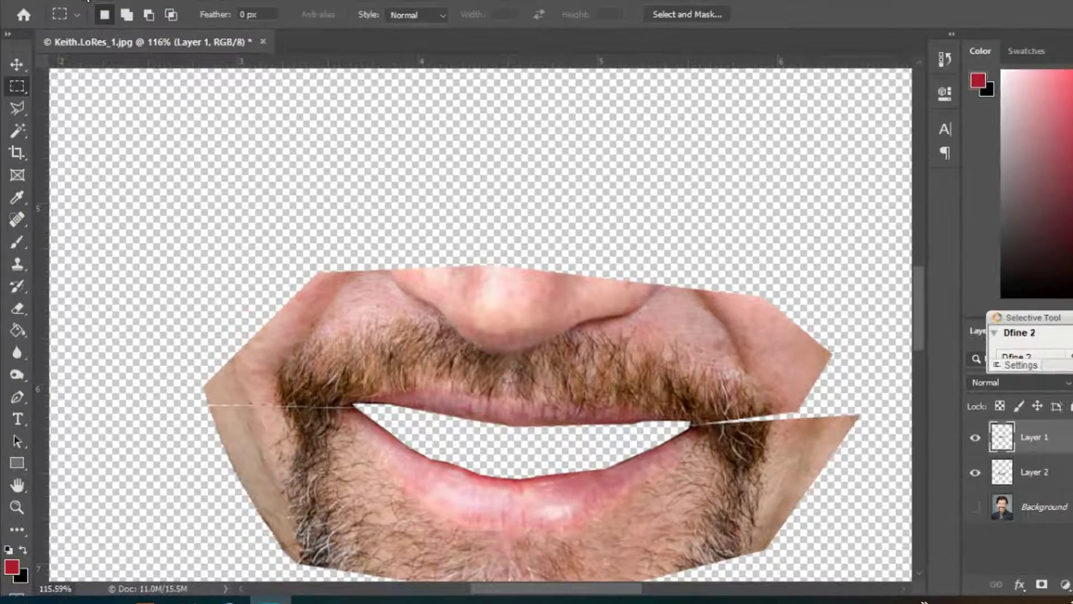
{"action": "left_click", "coordinate": [69, 11]}
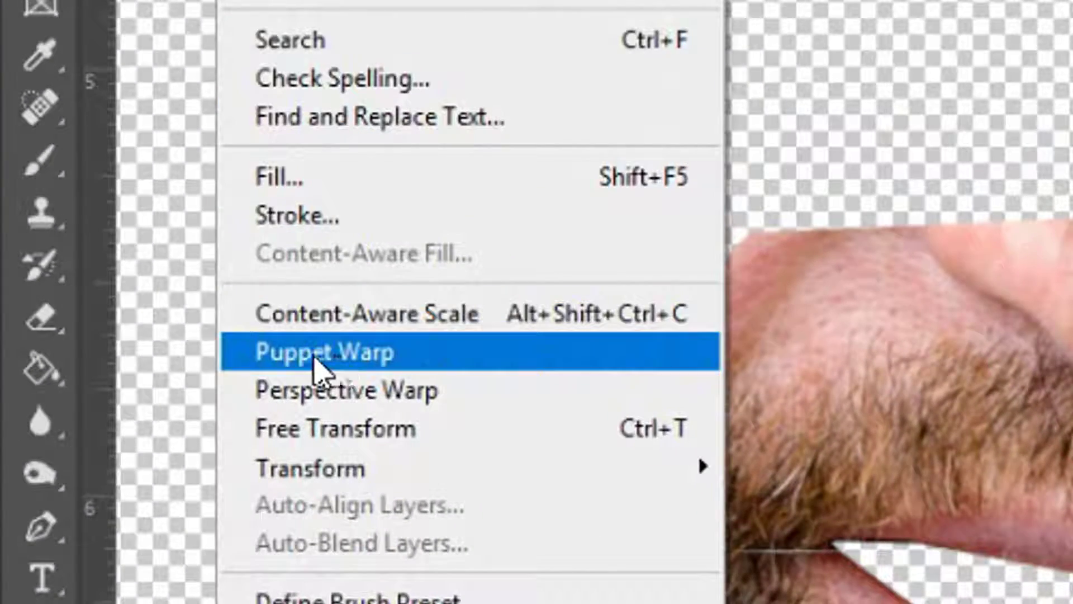
{"action": "left_click", "coordinate": [344, 355]}
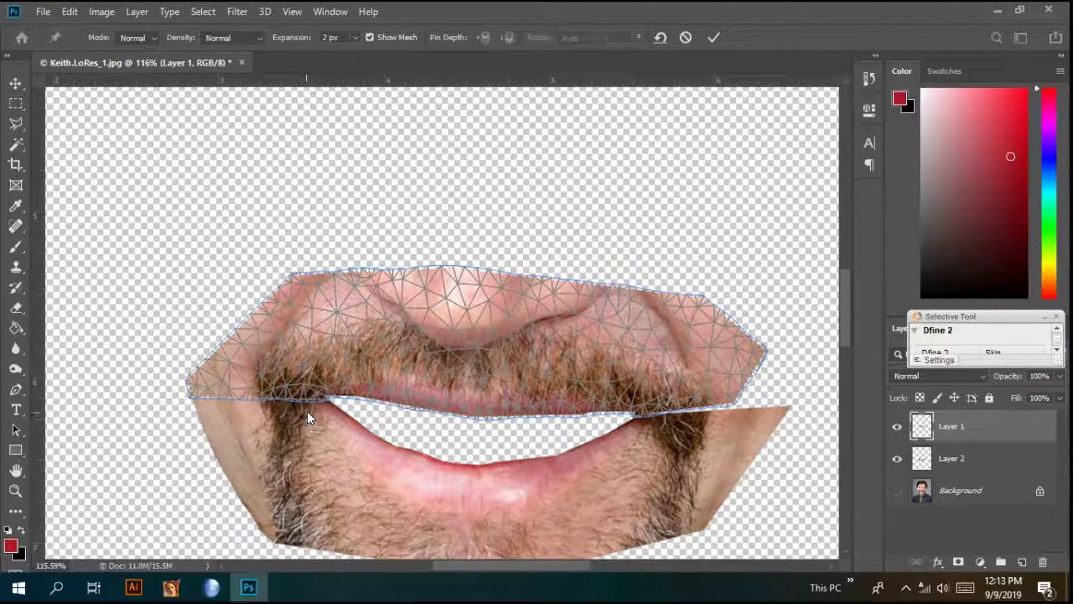
{"action": "scroll", "coordinate": [307, 411], "scroll_direction": "up", "scroll_amount": 5}
{"action": "left_click", "coordinate": [308, 368]}
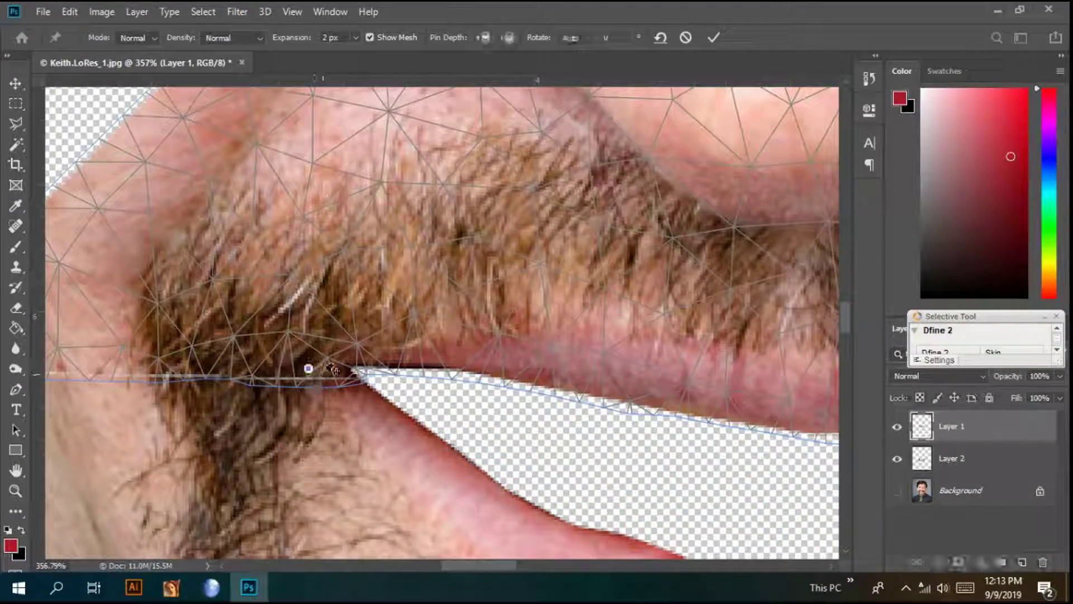
{"action": "left_click", "coordinate": [342, 369]}
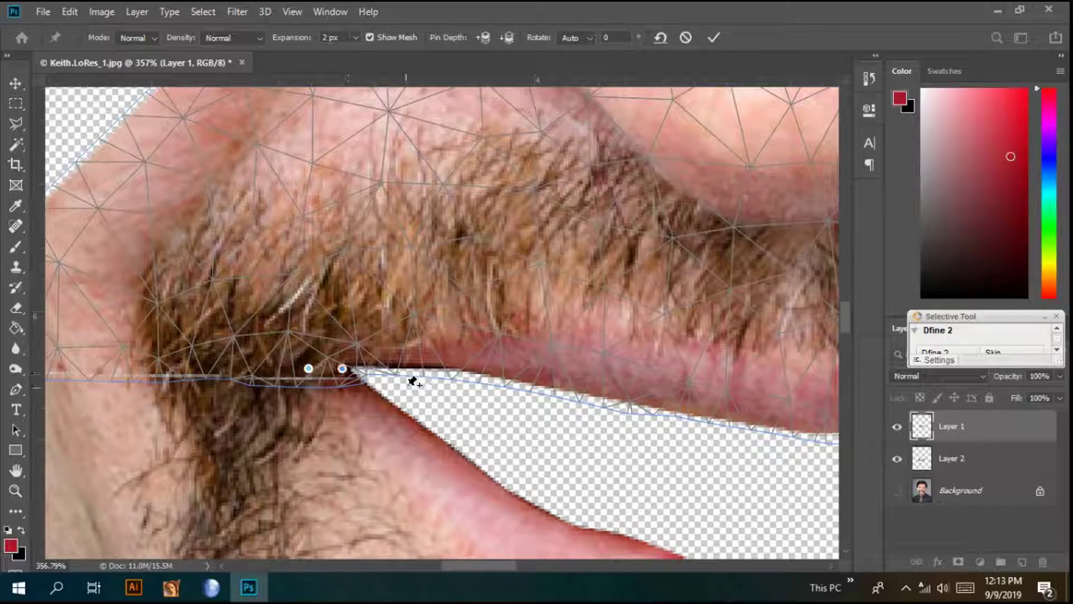
Place a Puppet Warp pin at the right corner of the mouth on Layer 1.
{"action": "scroll", "coordinate": [412, 369], "scroll_direction": "down", "scroll_amount": 3}
{"action": "scroll", "coordinate": [414, 352], "scroll_direction": "down", "scroll_amount": 2}
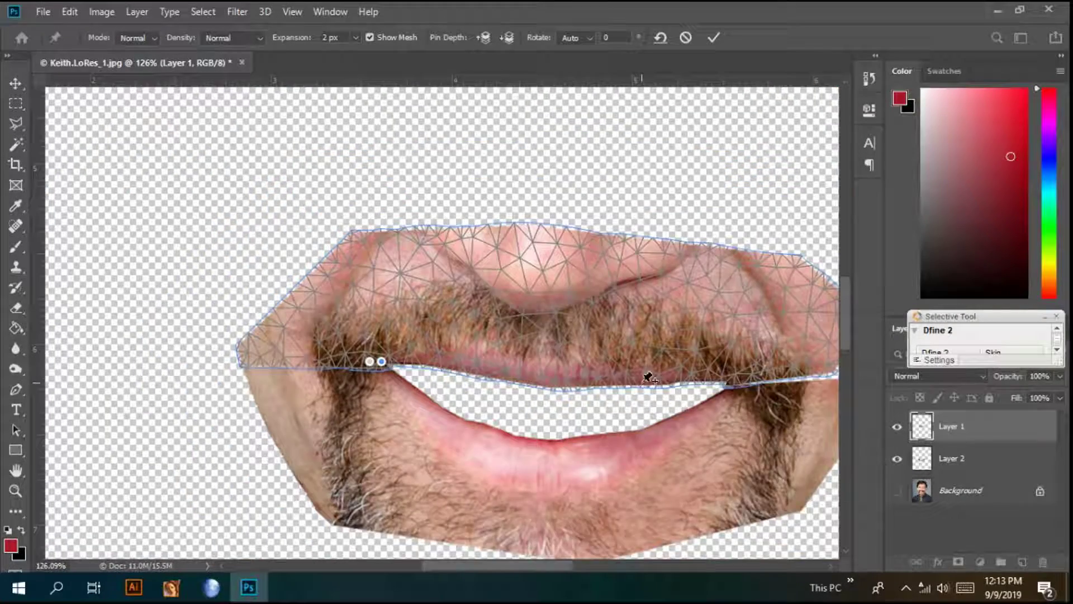
{"action": "scroll", "coordinate": [646, 376], "scroll_direction": "up", "scroll_amount": 5}
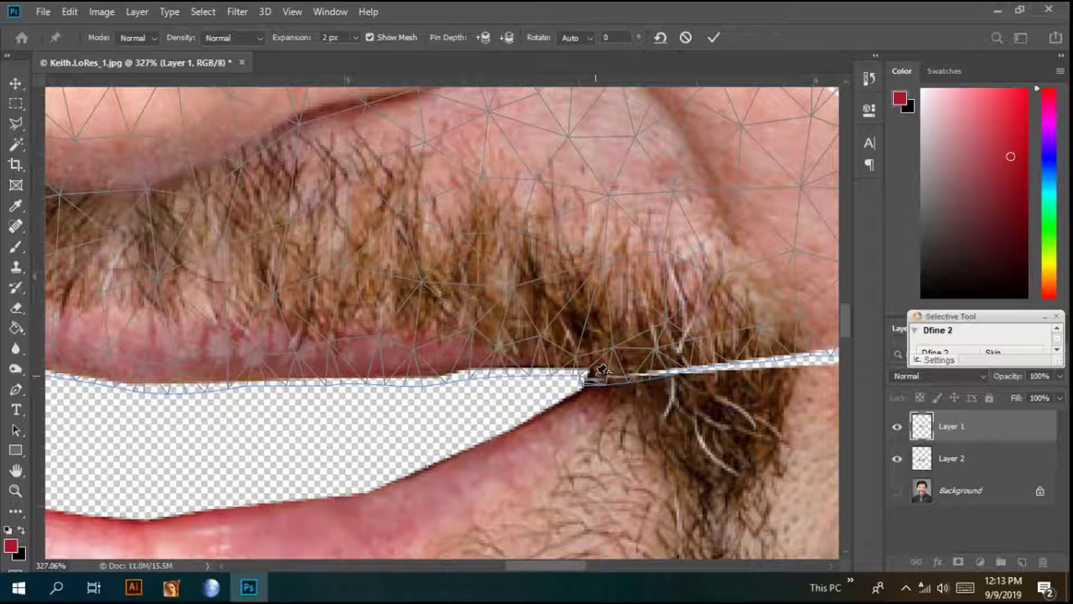
{"action": "left_click", "coordinate": [591, 372]}
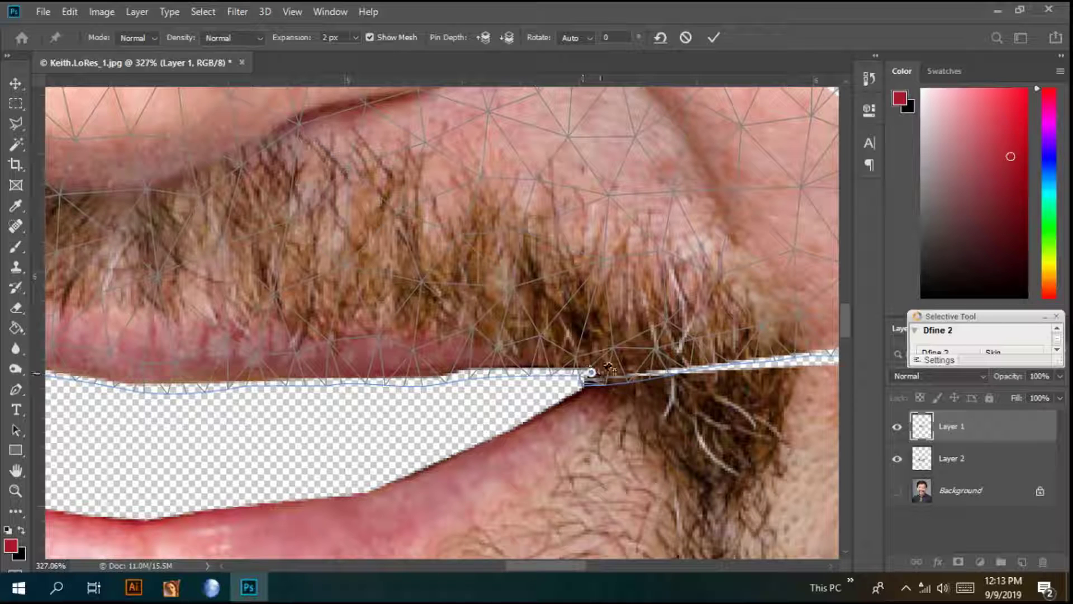
Try to add a second pin immediately beside the one at the right corner of the mouth.
{"action": "left_click", "coordinate": [604, 400]}
{"action": "left_click", "coordinate": [576, 248]}
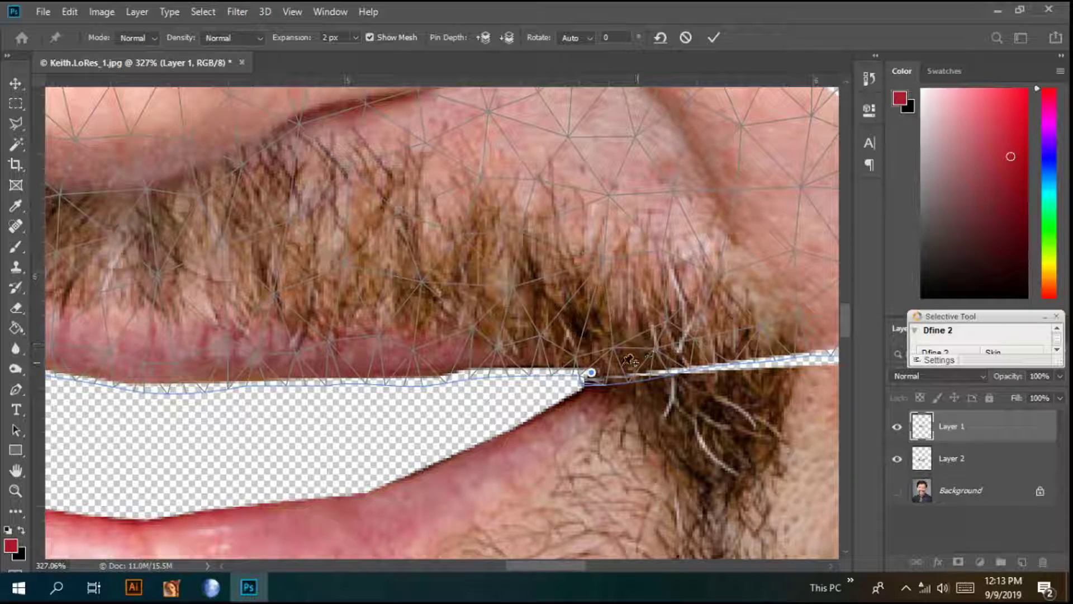
{"action": "left_click", "coordinate": [604, 376]}
{"action": "left_click", "coordinate": [562, 245]}
{"action": "left_click", "coordinate": [616, 369]}
{"action": "left_click", "coordinate": [550, 242]}
{"action": "left_click", "coordinate": [612, 371]}
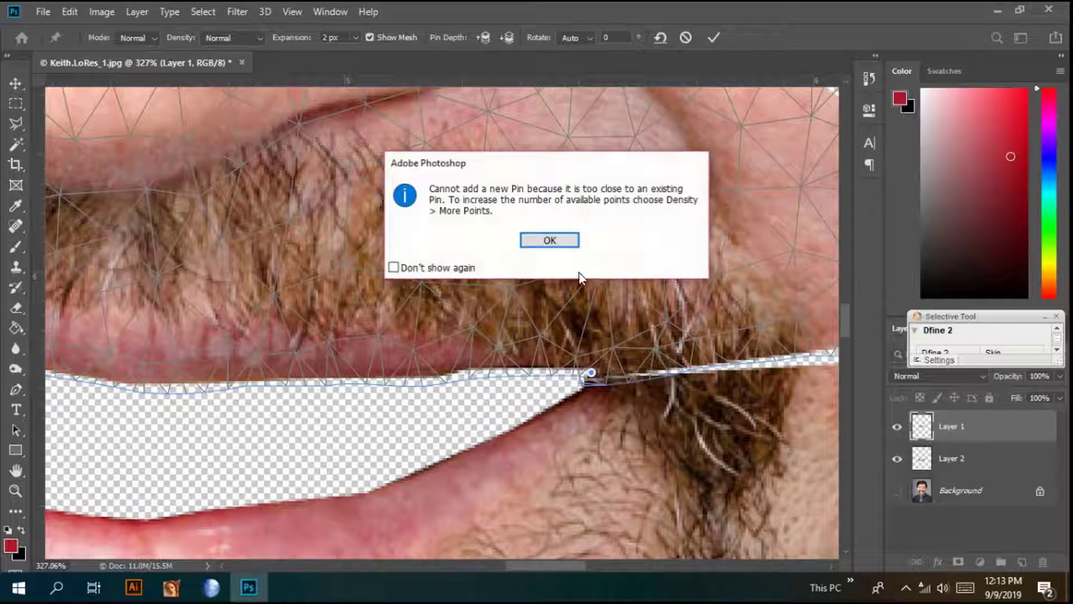
{"action": "left_click", "coordinate": [563, 242]}
{"action": "left_click", "coordinate": [621, 373]}
{"action": "left_click", "coordinate": [561, 246]}
{"action": "left_click_drag", "start_coordinate": [593, 374], "coordinate": [591, 372]}
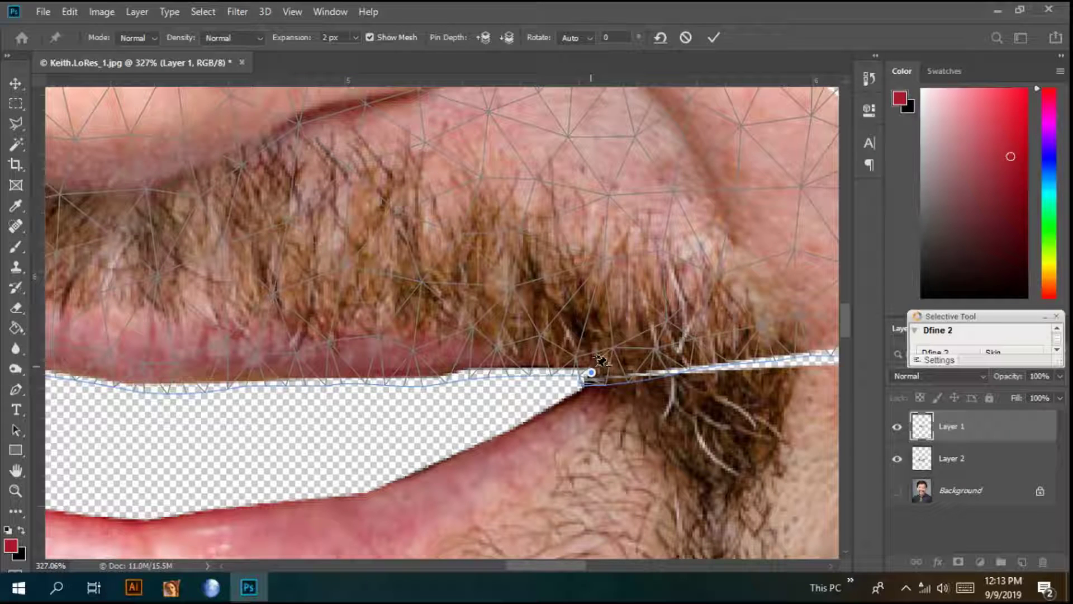
Add a second pin just outside the right mouth corner and three spaced pins along the upper lip.
{"action": "left_click", "coordinate": [612, 368]}
{"action": "scroll", "coordinate": [440, 317], "scroll_direction": "down", "scroll_amount": 3}
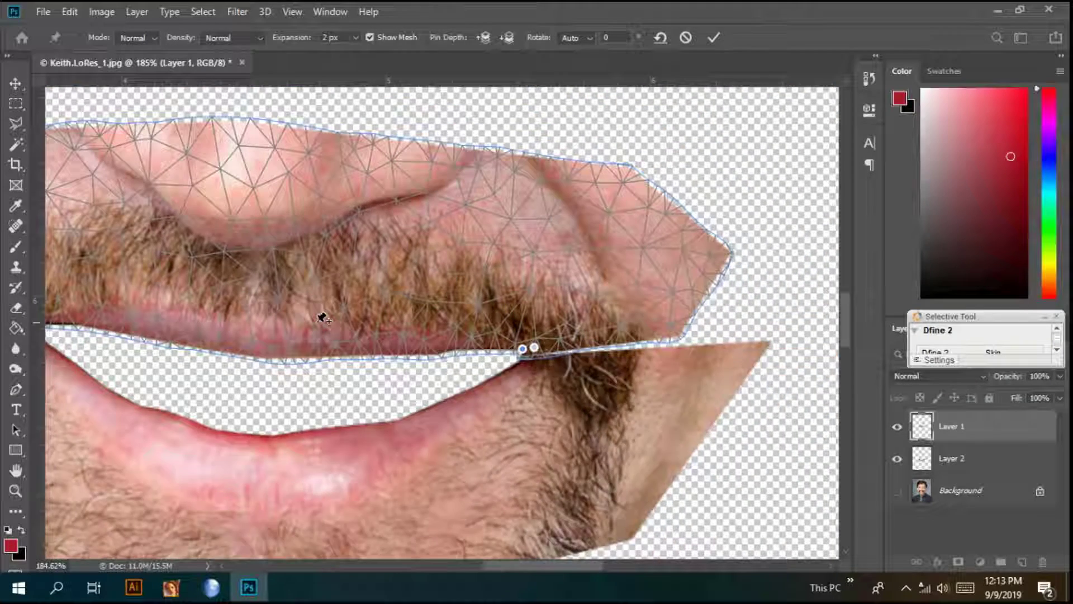
{"action": "scroll", "coordinate": [322, 318], "scroll_direction": "left", "scroll_amount": 3}
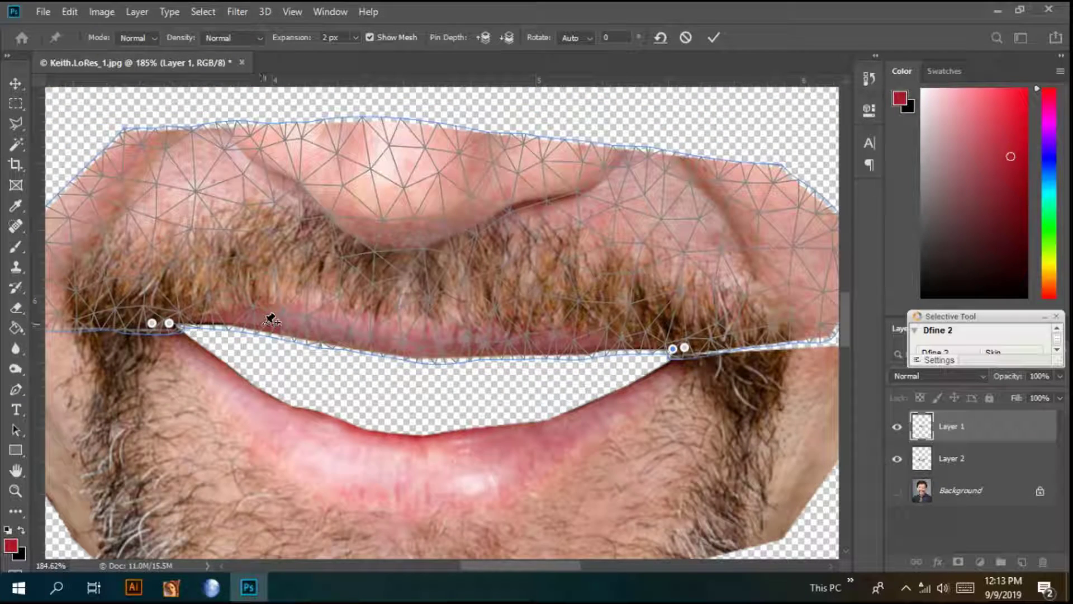
{"action": "left_click", "coordinate": [260, 320]}
{"action": "left_click", "coordinate": [422, 339]}
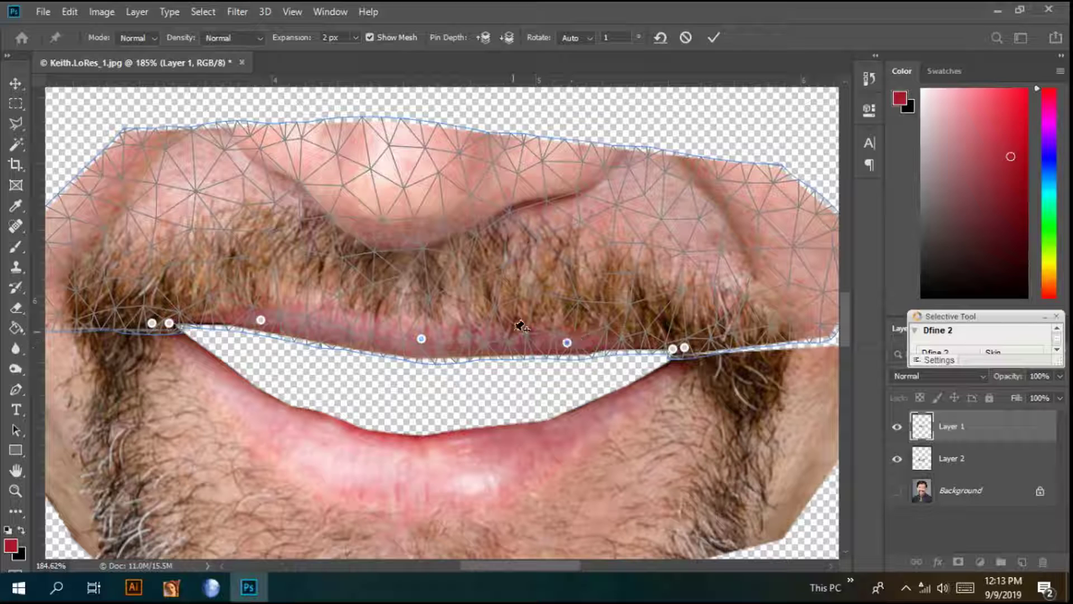
{"action": "left_click", "coordinate": [567, 342]}
Pull the right, middle and left upper lip pins slightly downward to start curving the lip into the mouth opening.
{"action": "left_click_drag", "start_coordinate": [568, 343], "coordinate": [561, 353]}
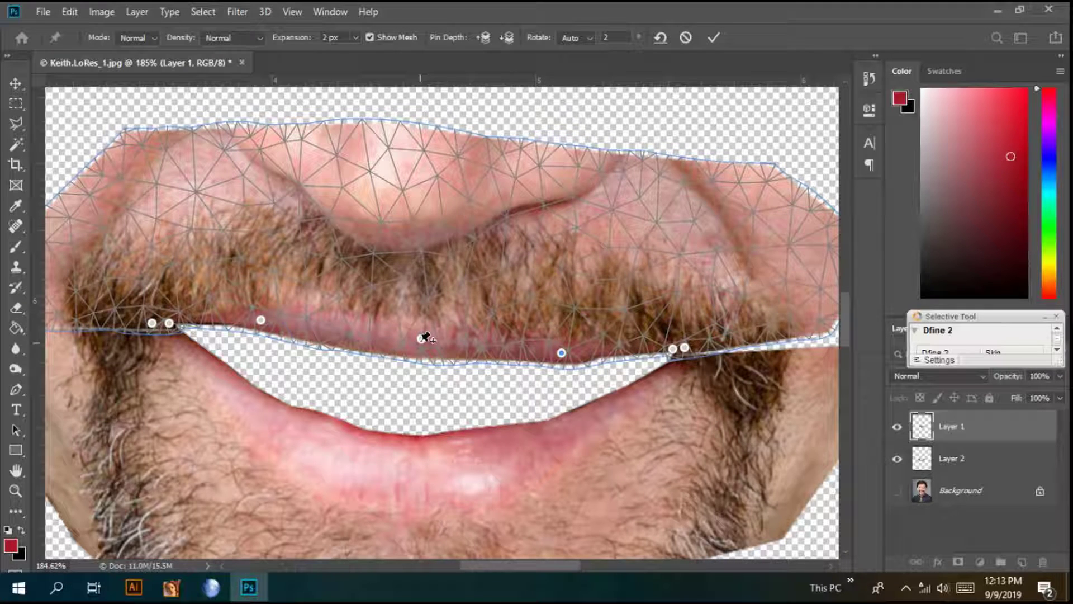
{"action": "left_click", "coordinate": [423, 338]}
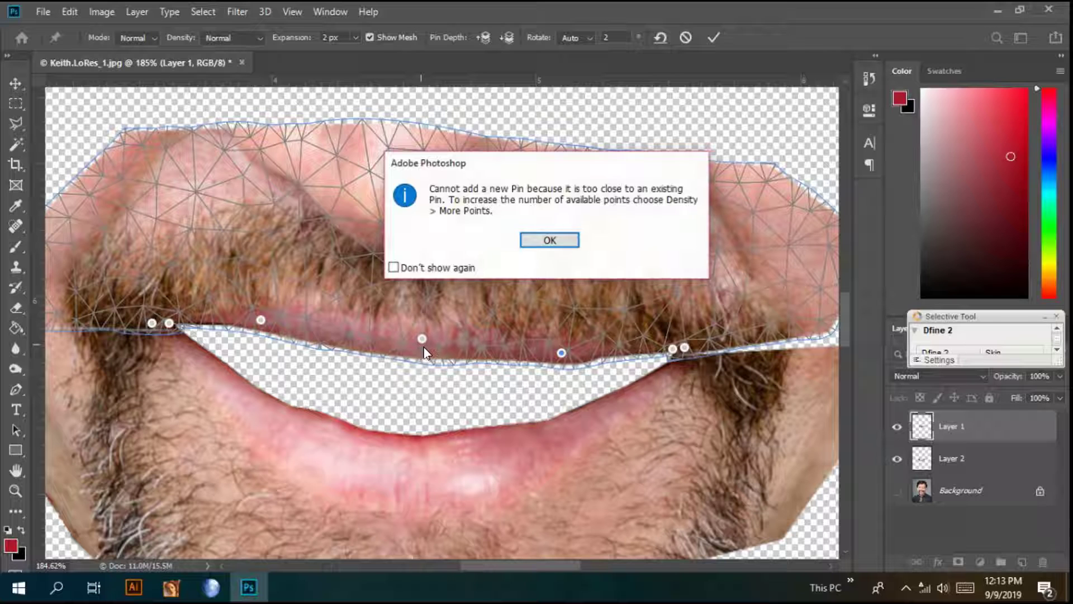
{"action": "left_click", "coordinate": [542, 241]}
{"action": "left_click_drag", "start_coordinate": [422, 340], "coordinate": [421, 352]}
{"action": "left_click", "coordinate": [265, 324]}
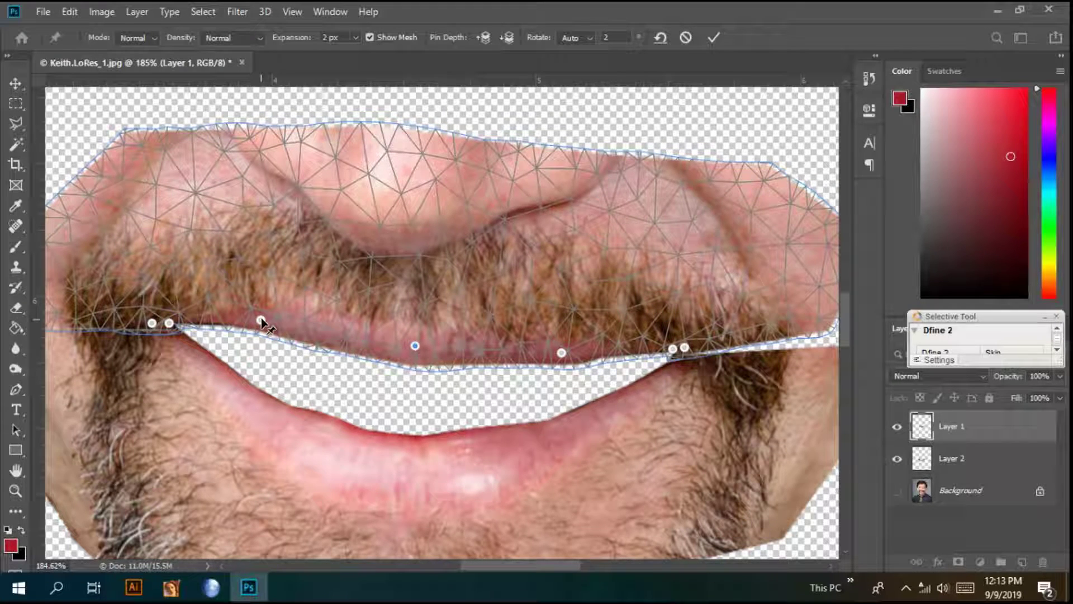
{"action": "left_click_drag", "start_coordinate": [264, 324], "coordinate": [260, 337]}
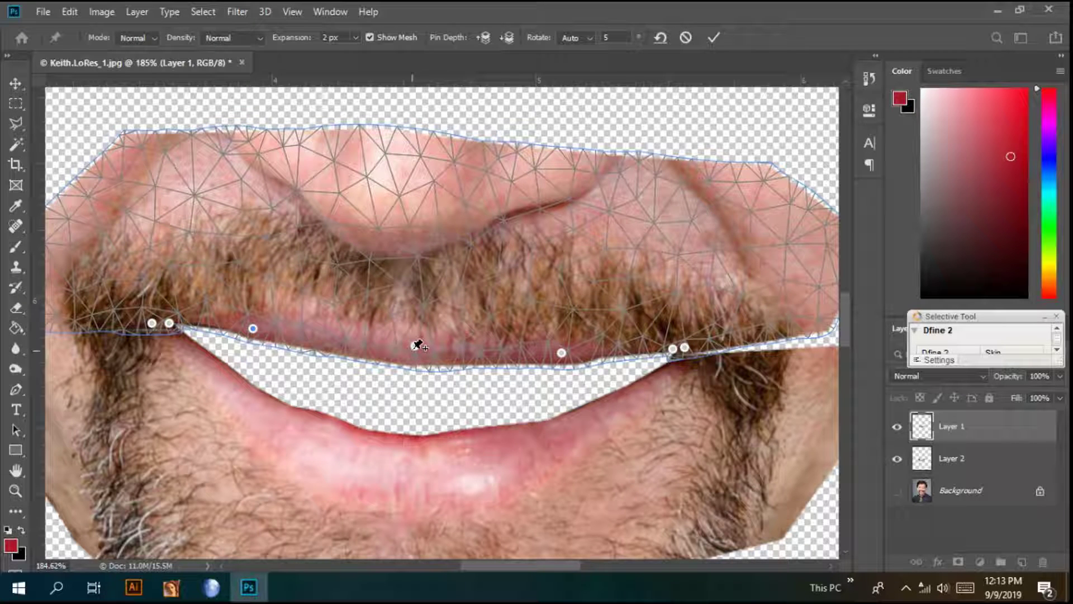
{"action": "left_click_drag", "start_coordinate": [418, 345], "coordinate": [407, 351]}
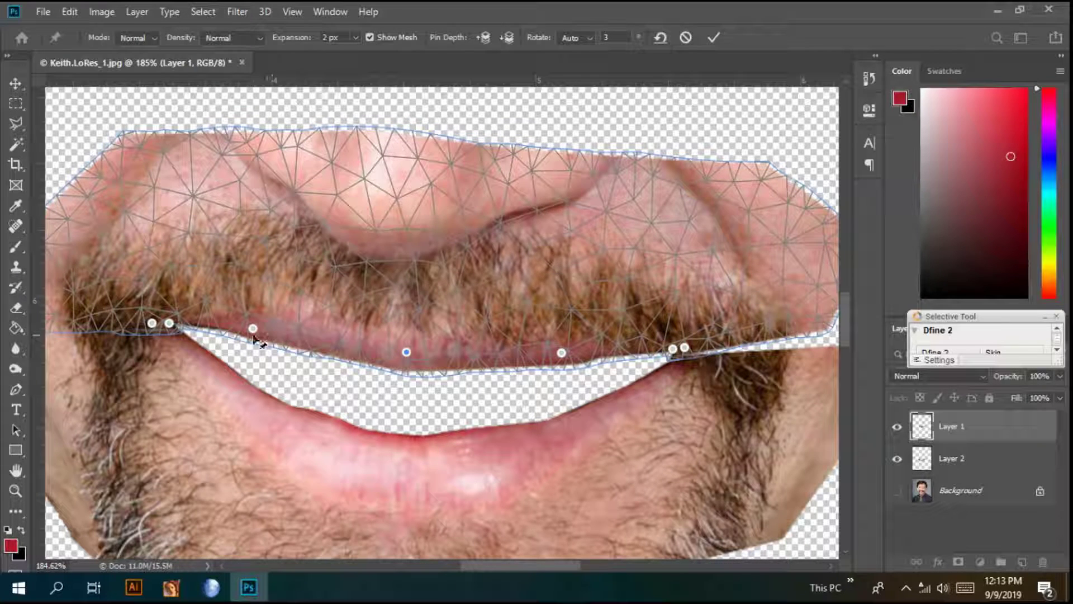
{"action": "left_click", "coordinate": [257, 327]}
{"action": "left_click", "coordinate": [549, 241]}
{"action": "left_click", "coordinate": [248, 323]}
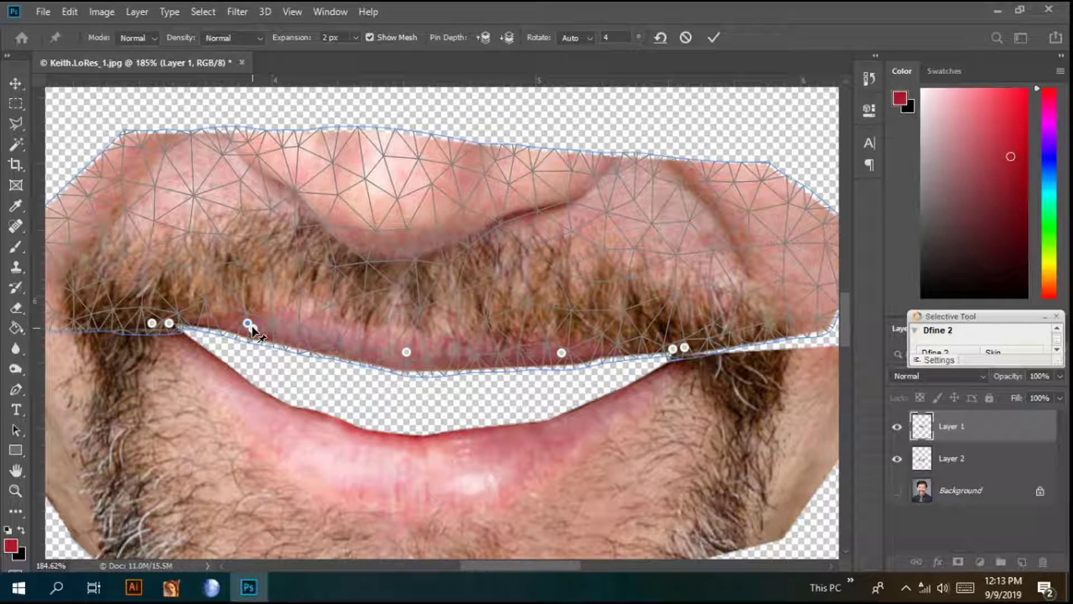
{"action": "key", "text": "ctrl+z"}
{"action": "left_click", "coordinate": [253, 330]}
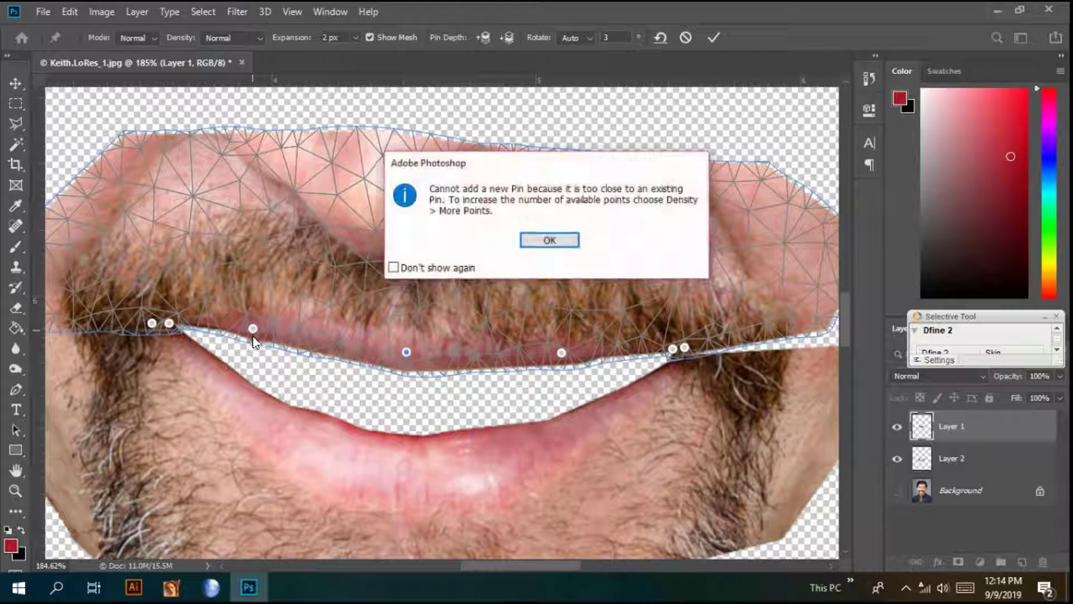
{"action": "left_click", "coordinate": [551, 241]}
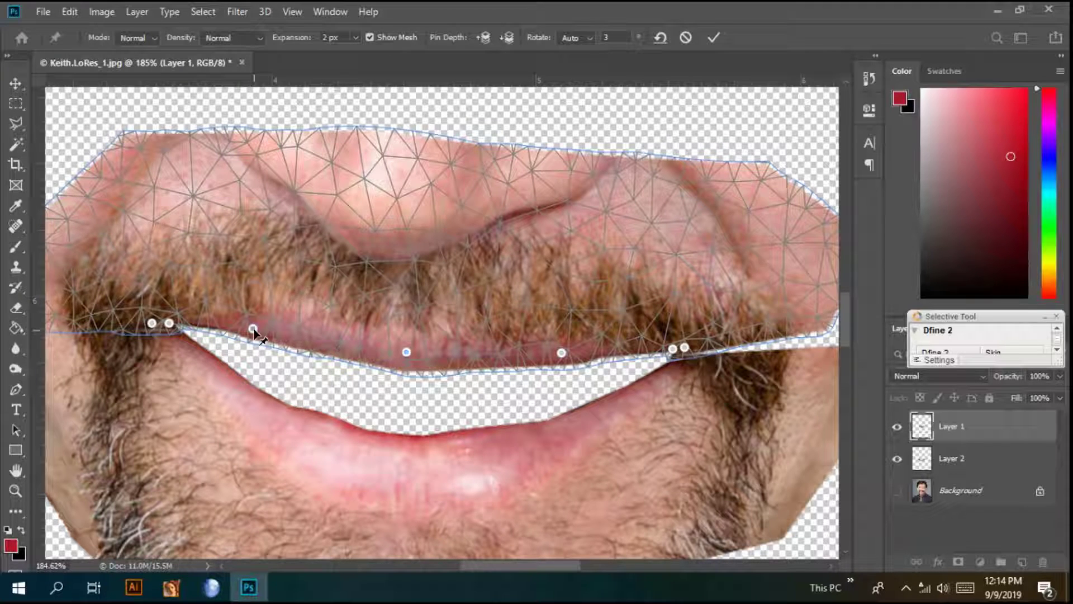
Lower the left, middle and right upper lip pins further so the lip curves down toward the lower lip.
{"action": "left_click_drag", "start_coordinate": [255, 332], "coordinate": [249, 338]}
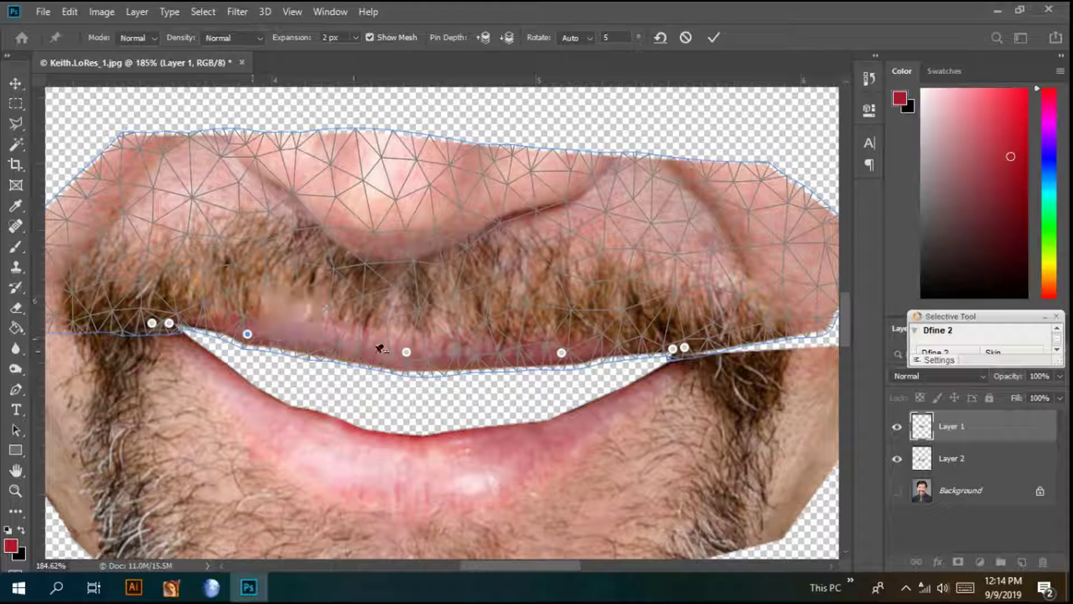
{"action": "left_click", "coordinate": [406, 354]}
{"action": "left_click", "coordinate": [546, 246]}
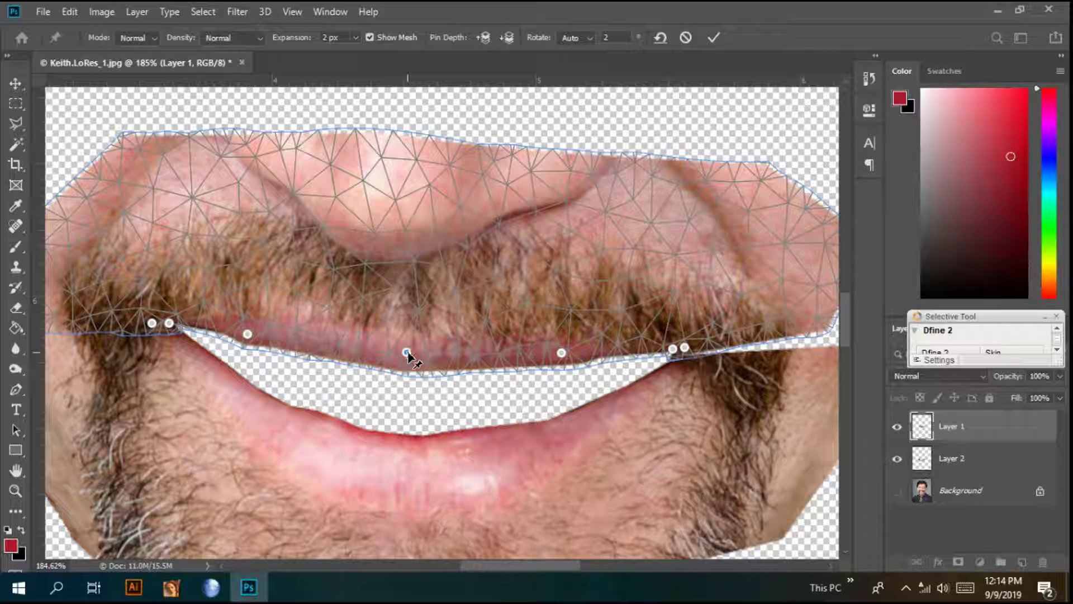
{"action": "left_click_drag", "start_coordinate": [406, 352], "coordinate": [403, 363]}
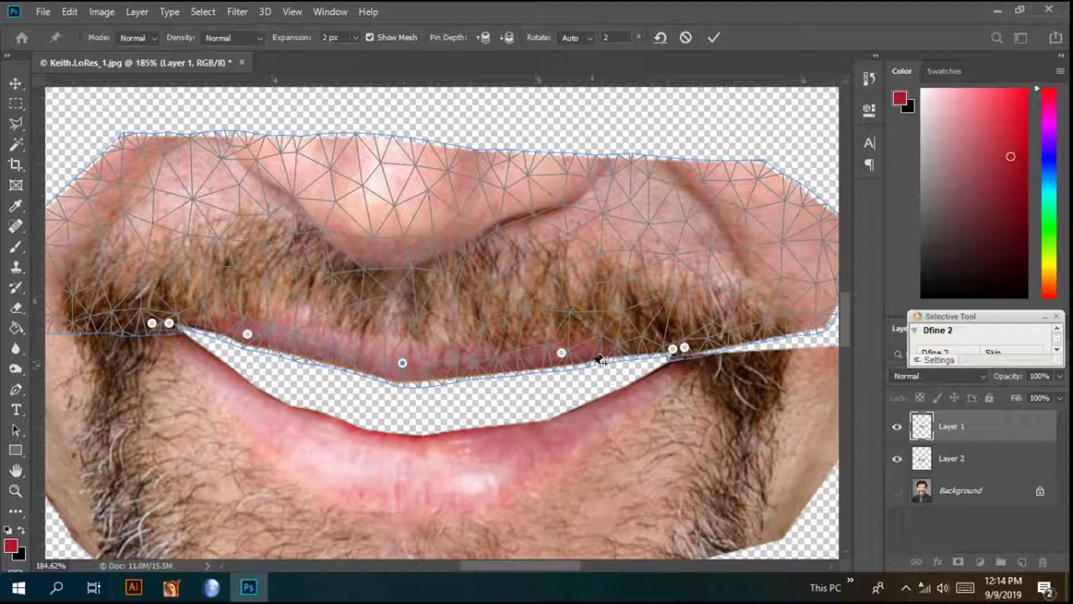
{"action": "left_click_drag", "start_coordinate": [564, 354], "coordinate": [564, 368]}
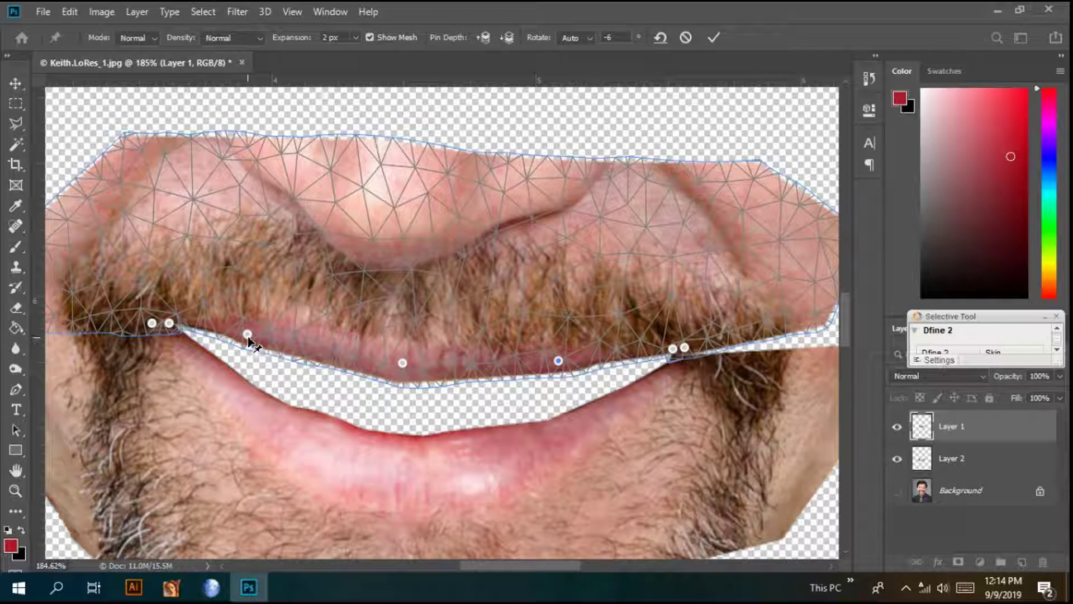
Nudge the left upper lip pin a little lower and apply the Puppet Warp to Layer 1.
{"action": "left_click", "coordinate": [248, 335]}
{"action": "left_click", "coordinate": [247, 343]}
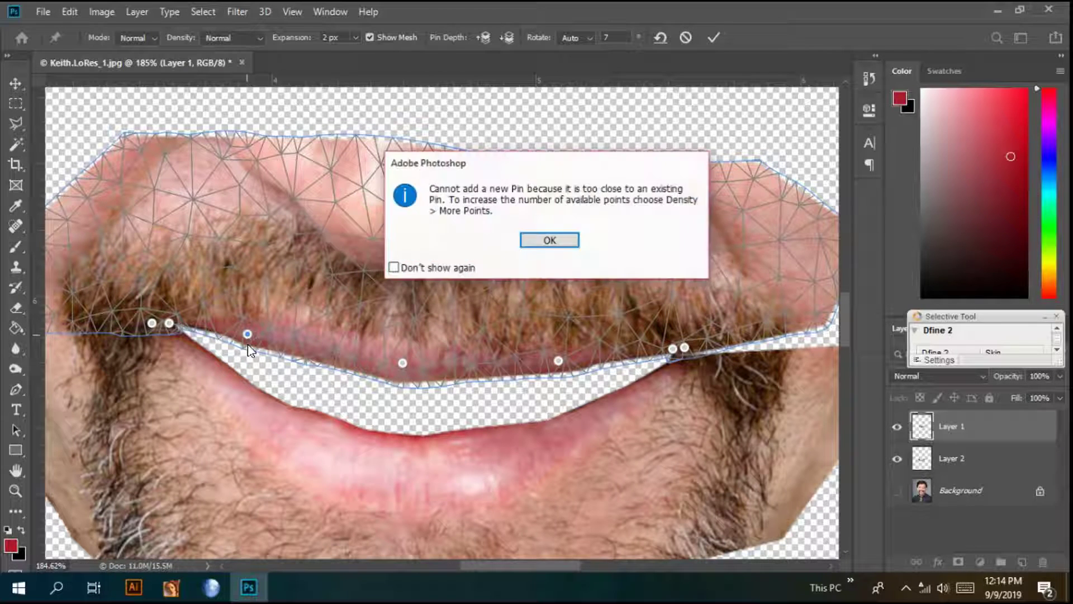
{"action": "left_click", "coordinate": [548, 253]}
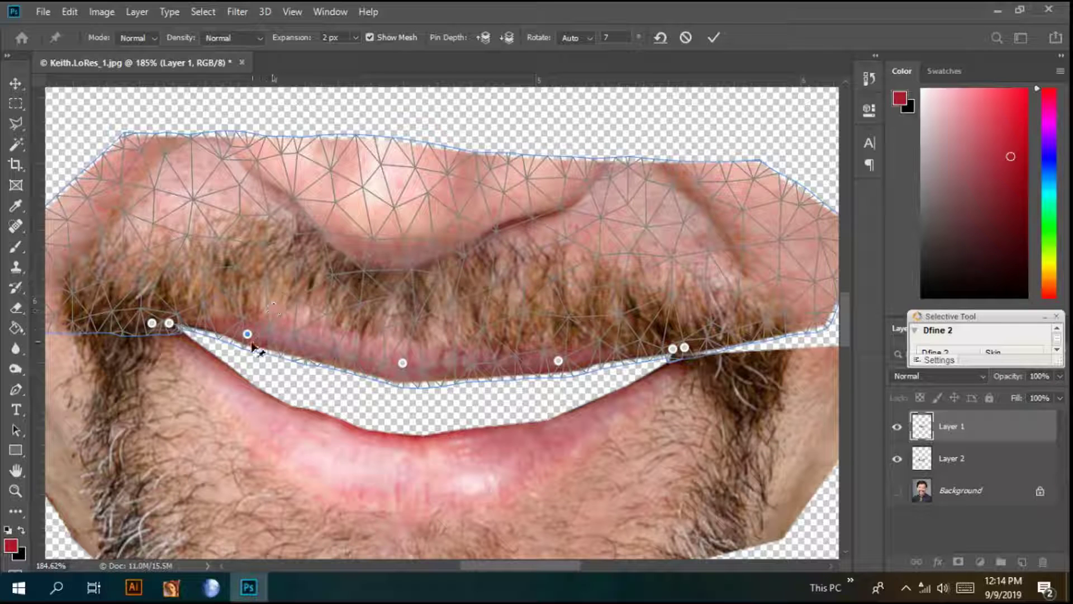
{"action": "left_click_drag", "start_coordinate": [249, 338], "coordinate": [246, 341]}
{"action": "scroll", "coordinate": [562, 324], "scroll_direction": "down", "scroll_amount": 10}
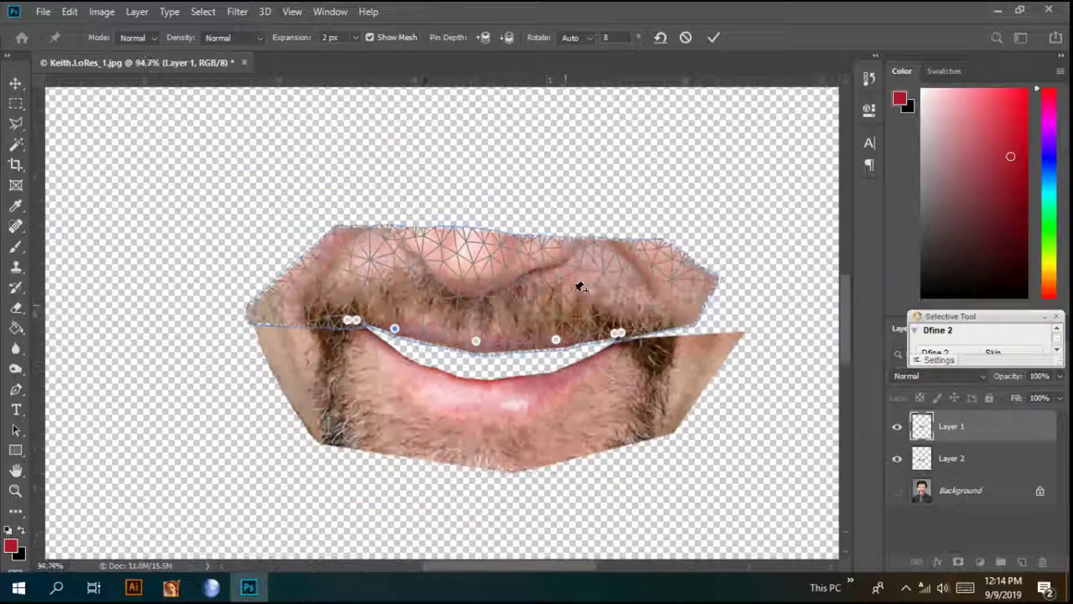
{"action": "scroll", "coordinate": [627, 336], "scroll_direction": "up", "scroll_amount": 8}
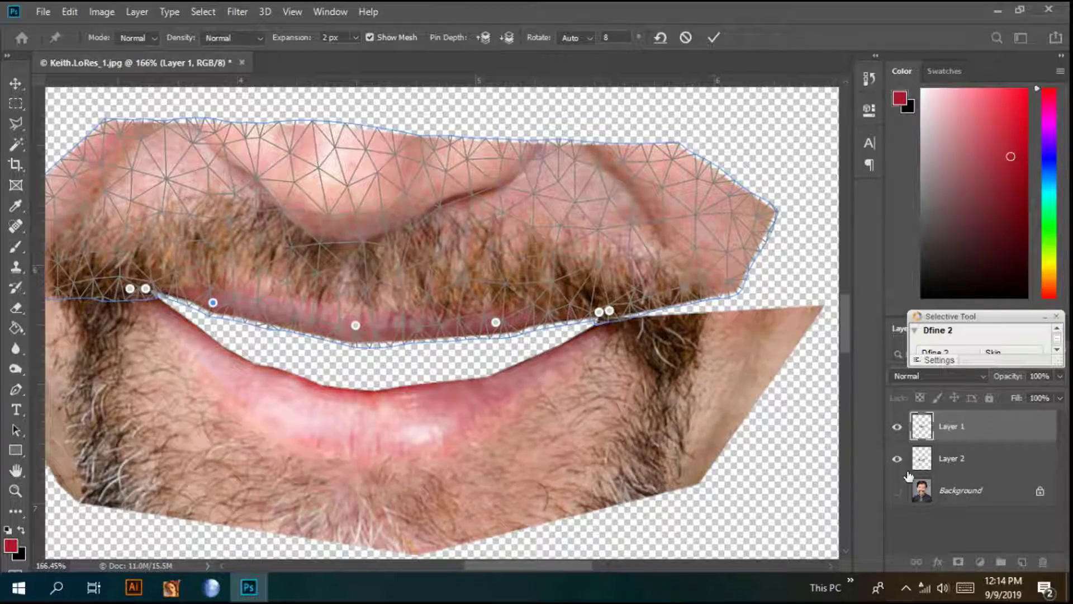
{"action": "key", "text": "Return"}
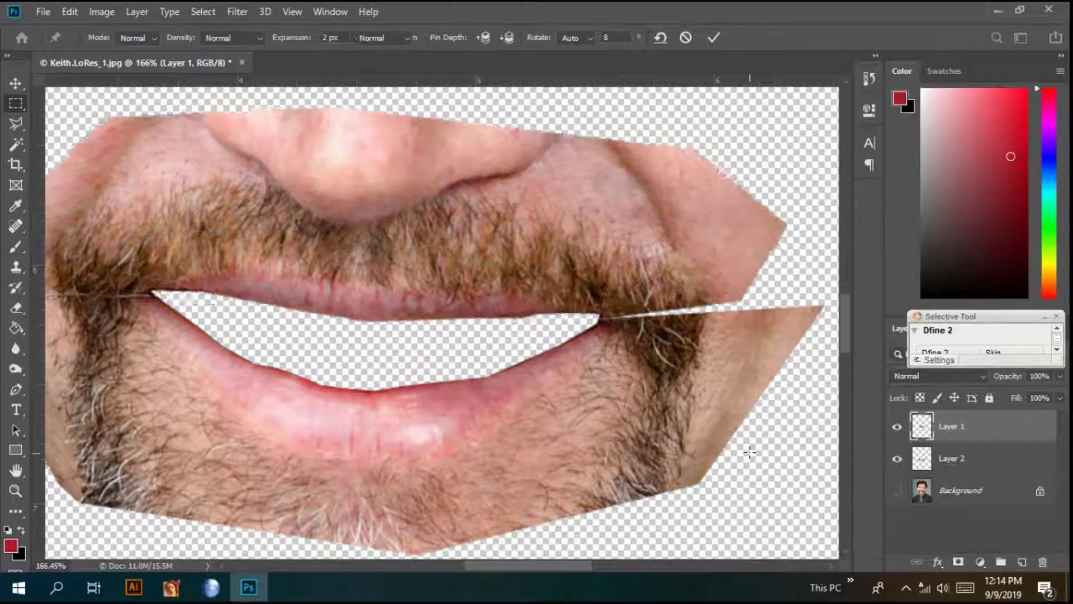
Start Puppet Warp on Layer 2 and place two pins at the left mouth corner.
{"action": "left_click", "coordinate": [977, 454]}
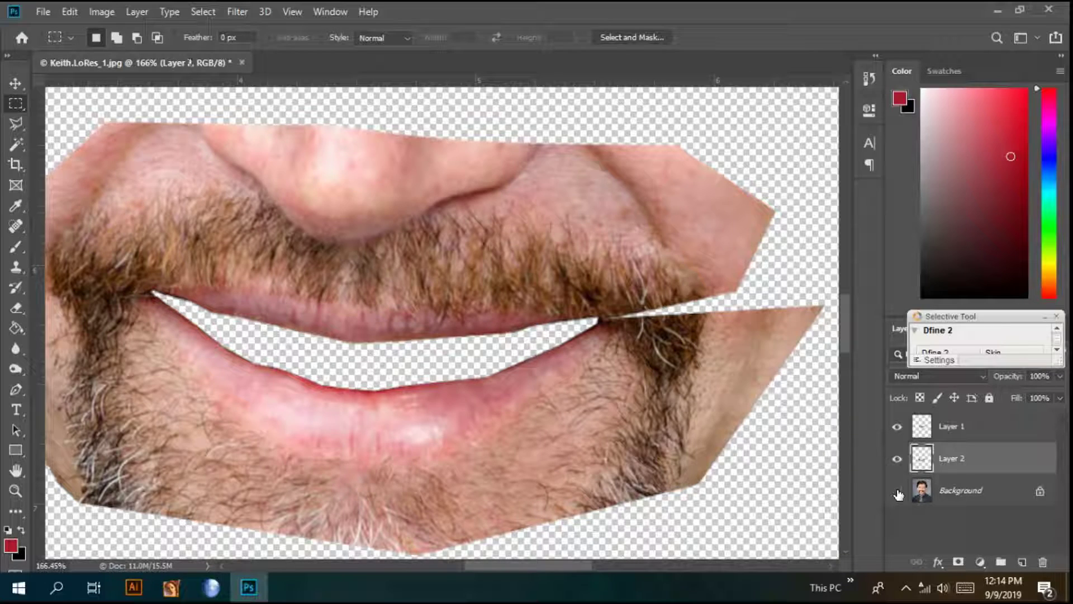
{"action": "left_click", "coordinate": [66, 13]}
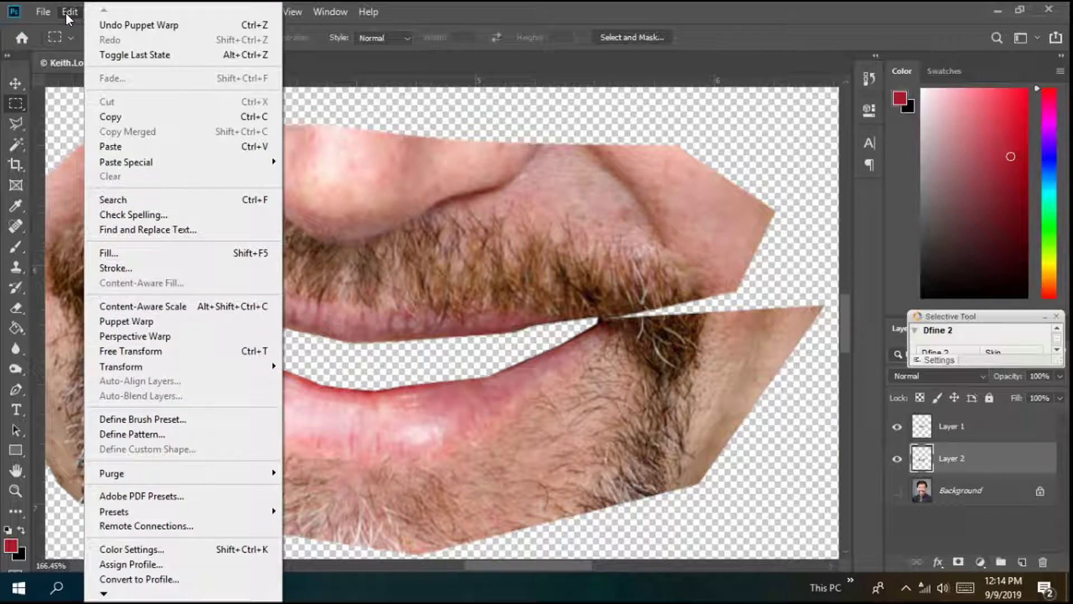
{"action": "left_click", "coordinate": [977, 459]}
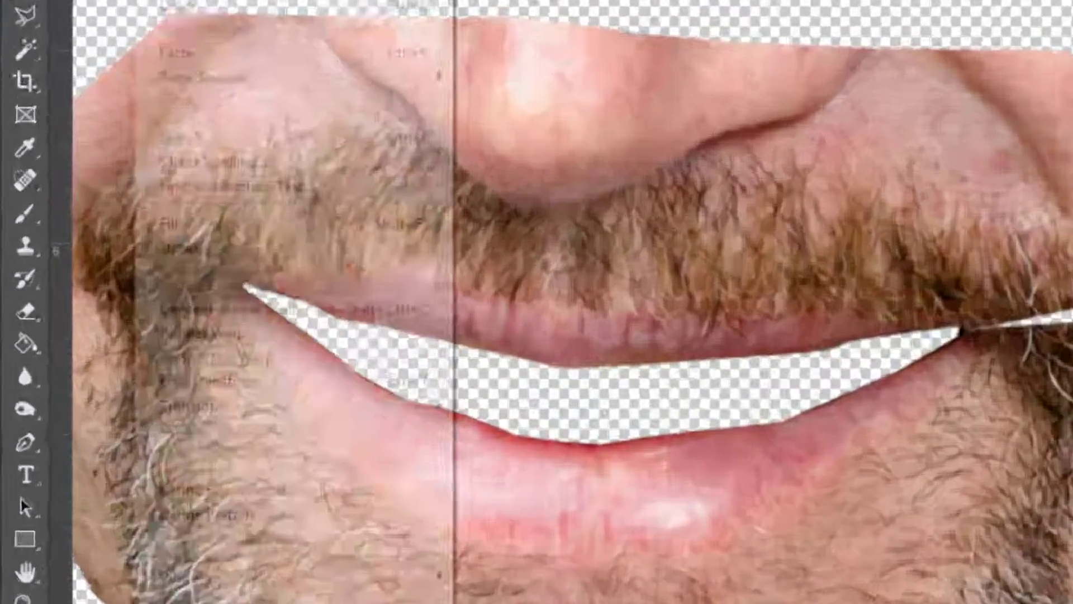
{"action": "left_click", "coordinate": [69, 12]}
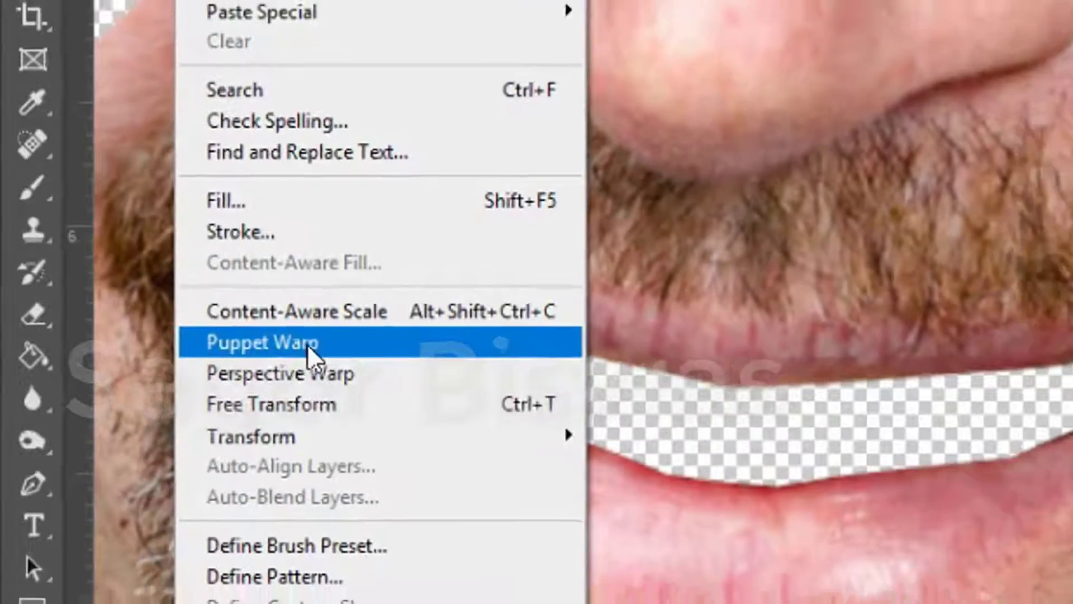
{"action": "left_click", "coordinate": [319, 345]}
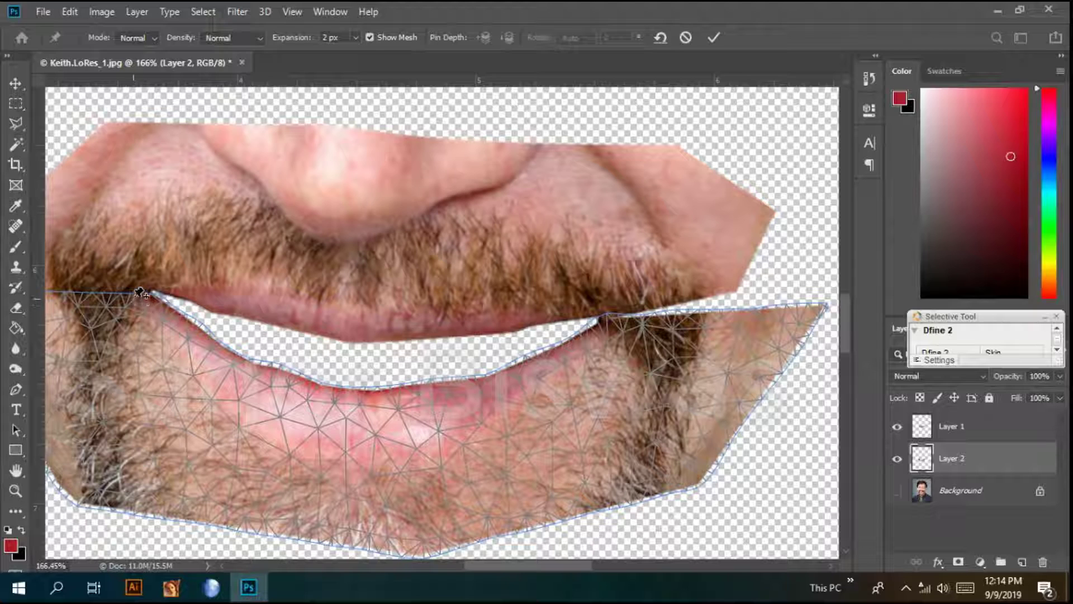
{"action": "left_click", "coordinate": [128, 293]}
{"action": "left_click", "coordinate": [142, 291]}
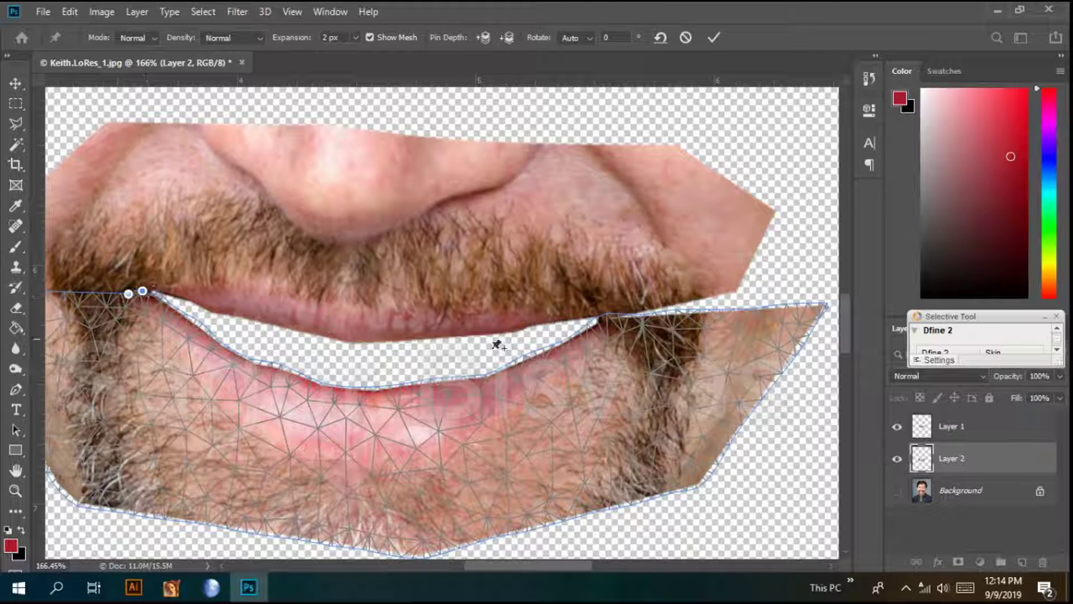
Pin the right mouth corner twice and add right, left and middle pins along the lower lip.
{"action": "left_click", "coordinate": [621, 314]}
{"action": "left_click", "coordinate": [599, 316]}
{"action": "left_click", "coordinate": [535, 361]}
{"action": "left_click", "coordinate": [230, 369]}
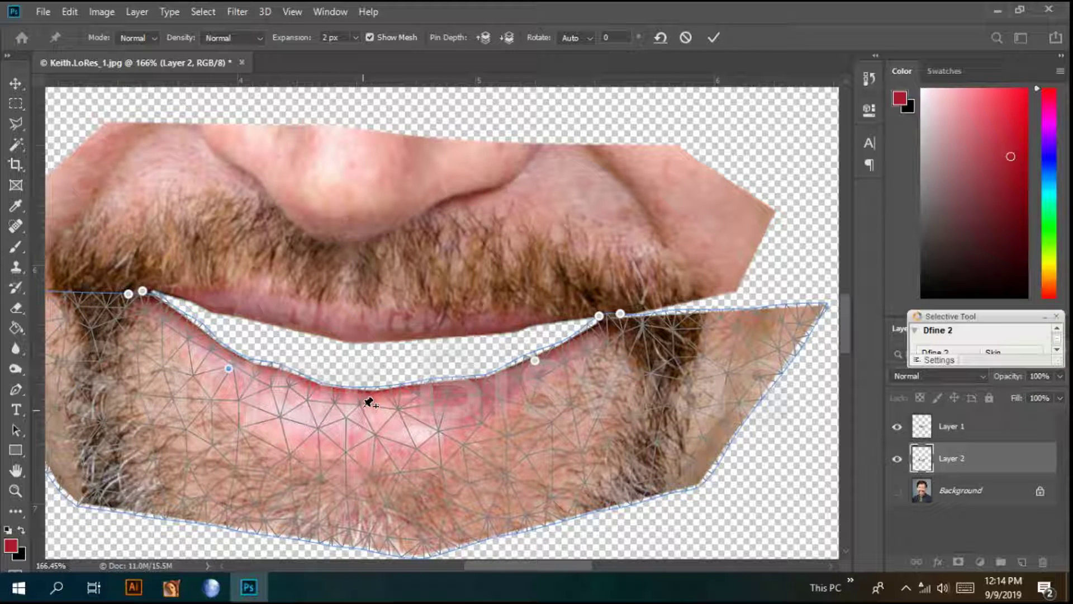
{"action": "left_click", "coordinate": [358, 402]}
Pull the right, middle and left lower lip pins upward toward the upper lip to narrow the mouth opening.
{"action": "left_click_drag", "start_coordinate": [535, 362], "coordinate": [528, 350]}
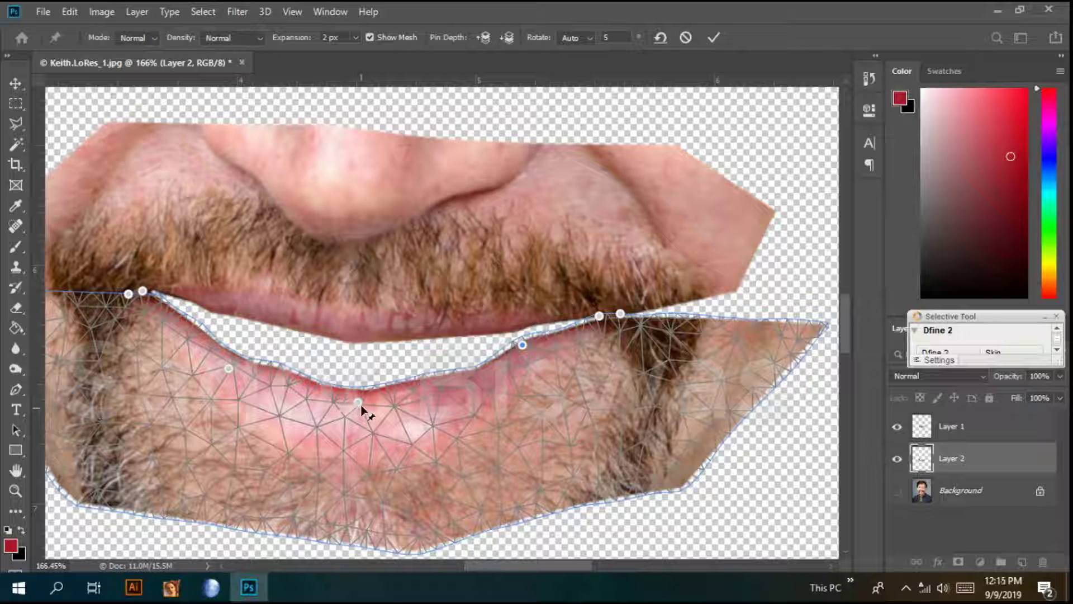
{"action": "left_click_drag", "start_coordinate": [362, 406], "coordinate": [353, 375]}
{"action": "left_click_drag", "start_coordinate": [230, 370], "coordinate": [233, 349]}
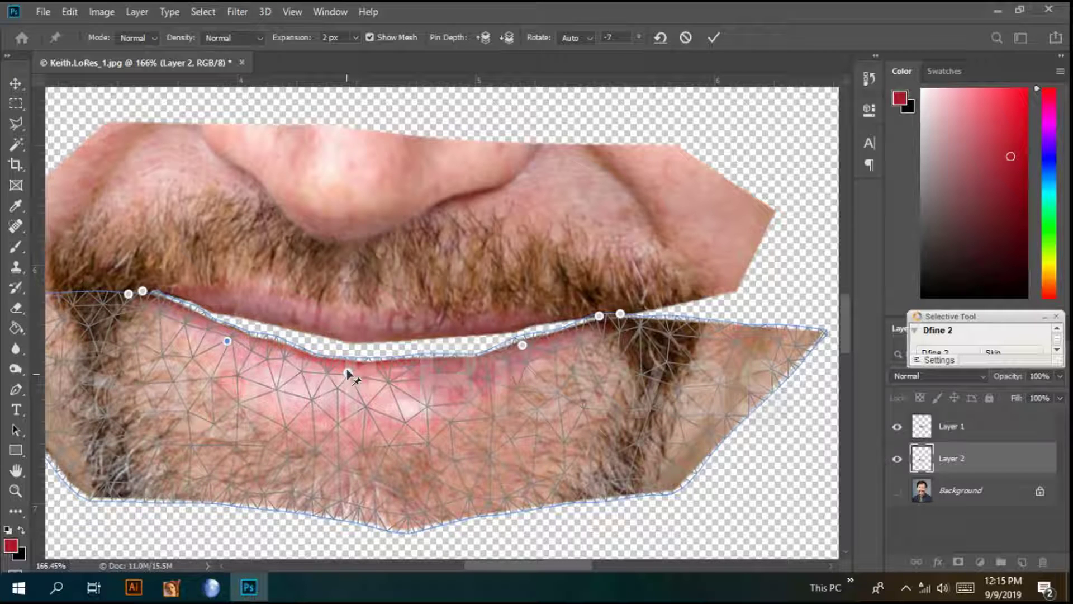
Nudge the middle and right lower lip pins slightly higher so that side of the lip meets the upper lip.
{"action": "left_click_drag", "start_coordinate": [348, 374], "coordinate": [343, 365]}
{"action": "left_click_drag", "start_coordinate": [525, 345], "coordinate": [523, 342]}
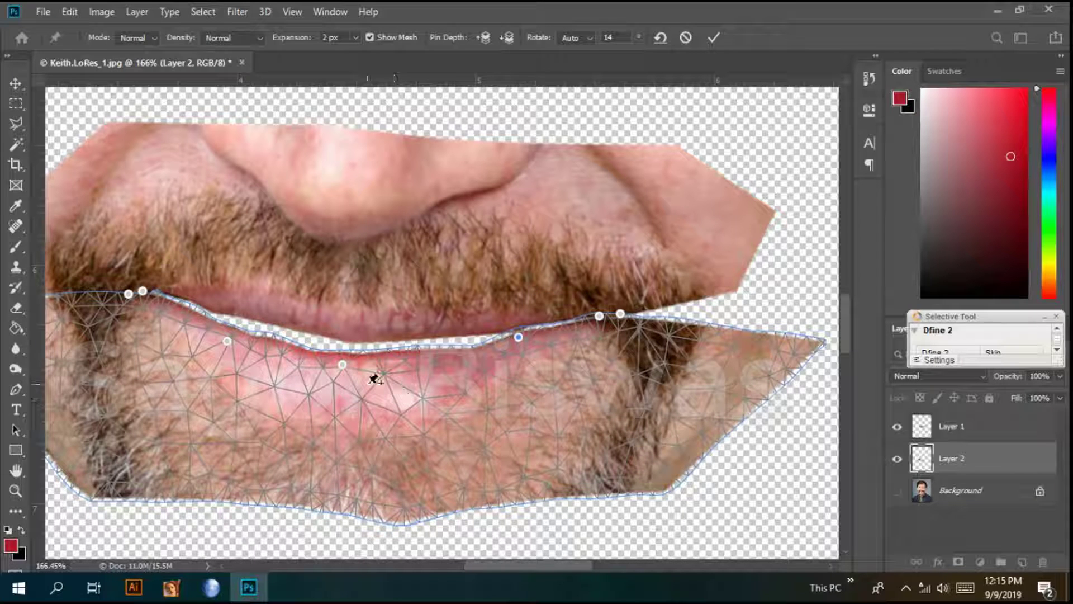
{"action": "left_click_drag", "start_coordinate": [344, 363], "coordinate": [344, 359]}
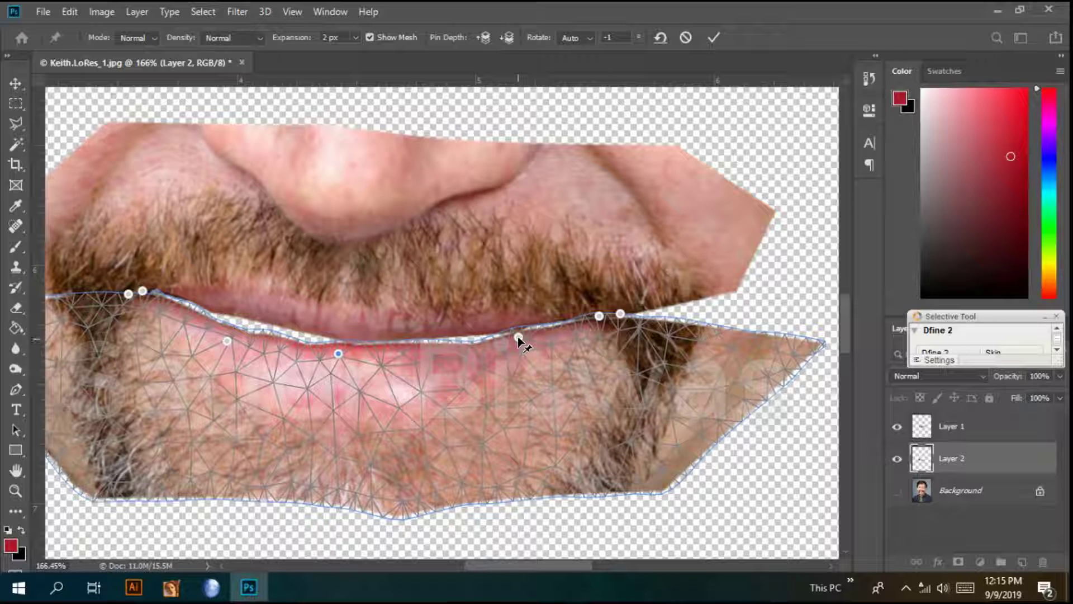
{"action": "left_click_drag", "start_coordinate": [519, 339], "coordinate": [519, 339]}
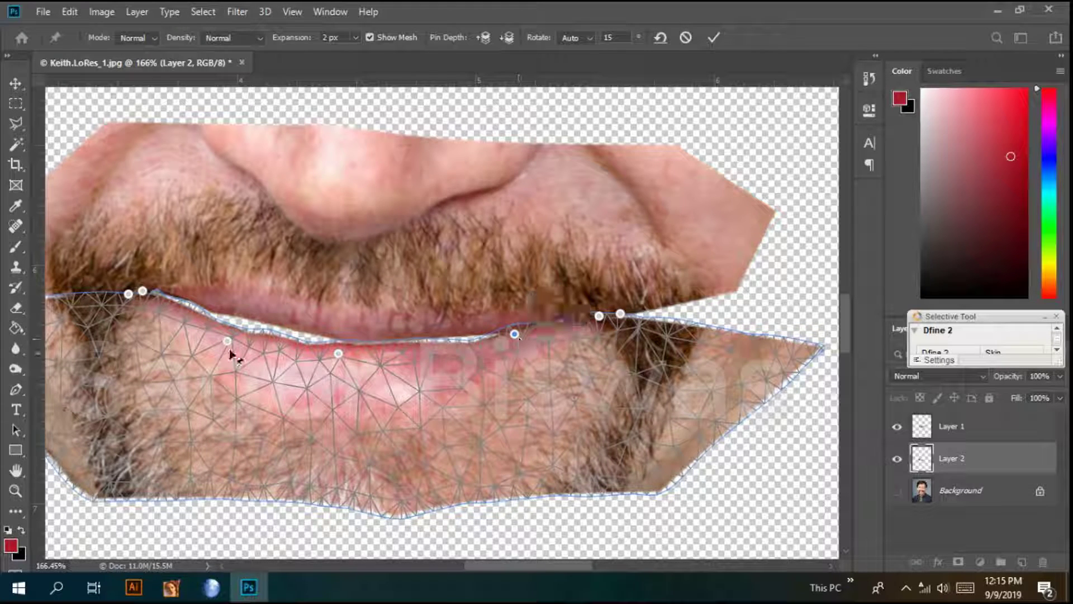
Fine-tune the left and middle lower lip pins to close the gap left of the lip's centre.
{"action": "left_click_drag", "start_coordinate": [228, 344], "coordinate": [225, 335]}
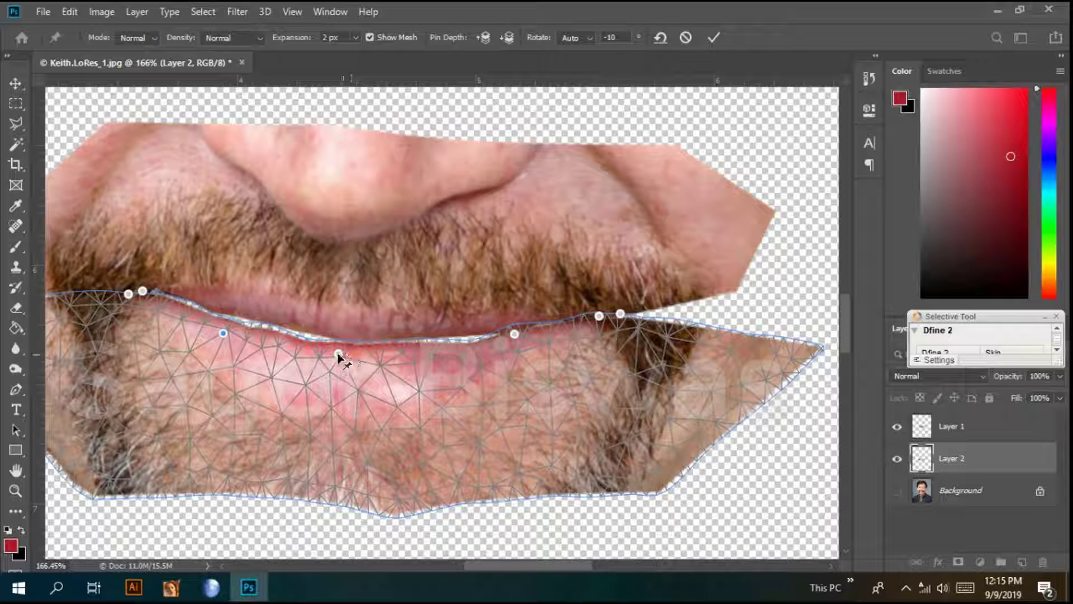
{"action": "left_click_drag", "start_coordinate": [339, 355], "coordinate": [337, 355]}
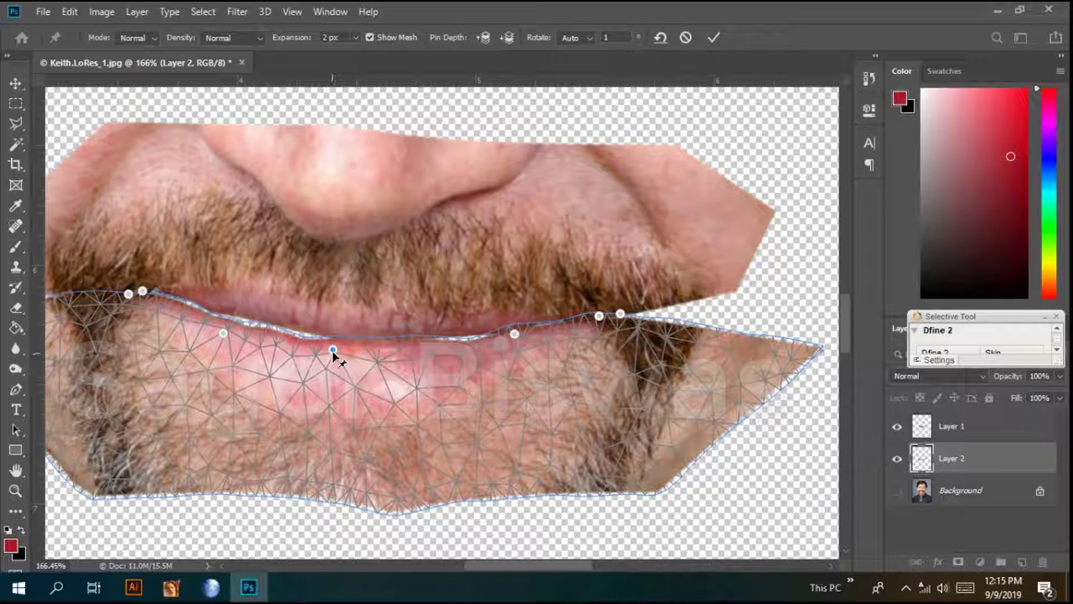
{"action": "left_click_drag", "start_coordinate": [342, 356], "coordinate": [339, 357]}
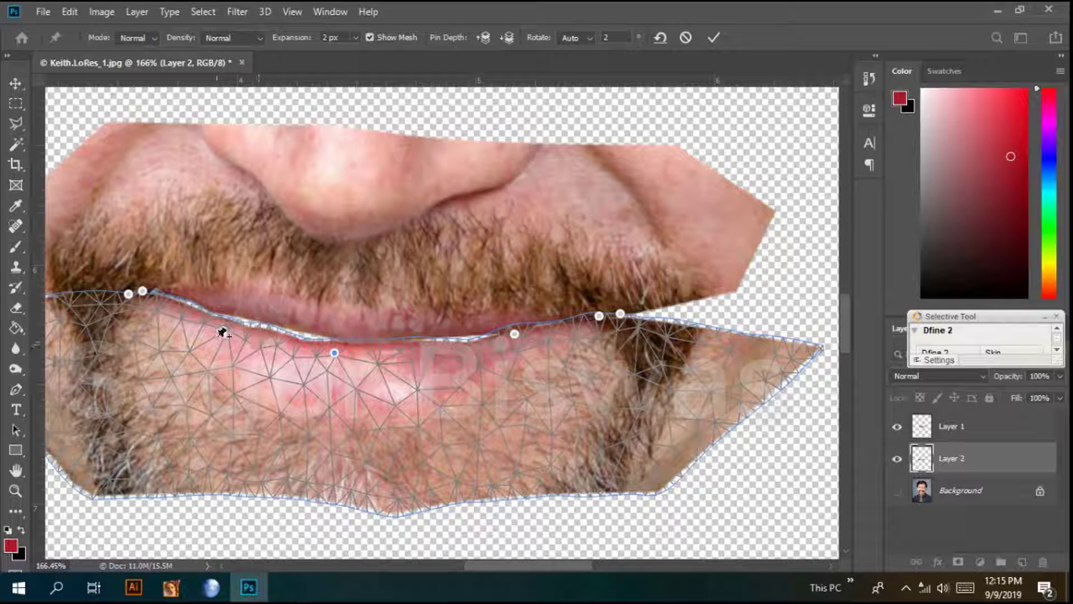
{"action": "left_click_drag", "start_coordinate": [223, 334], "coordinate": [228, 338]}
{"action": "left_click_drag", "start_coordinate": [338, 359], "coordinate": [331, 354]}
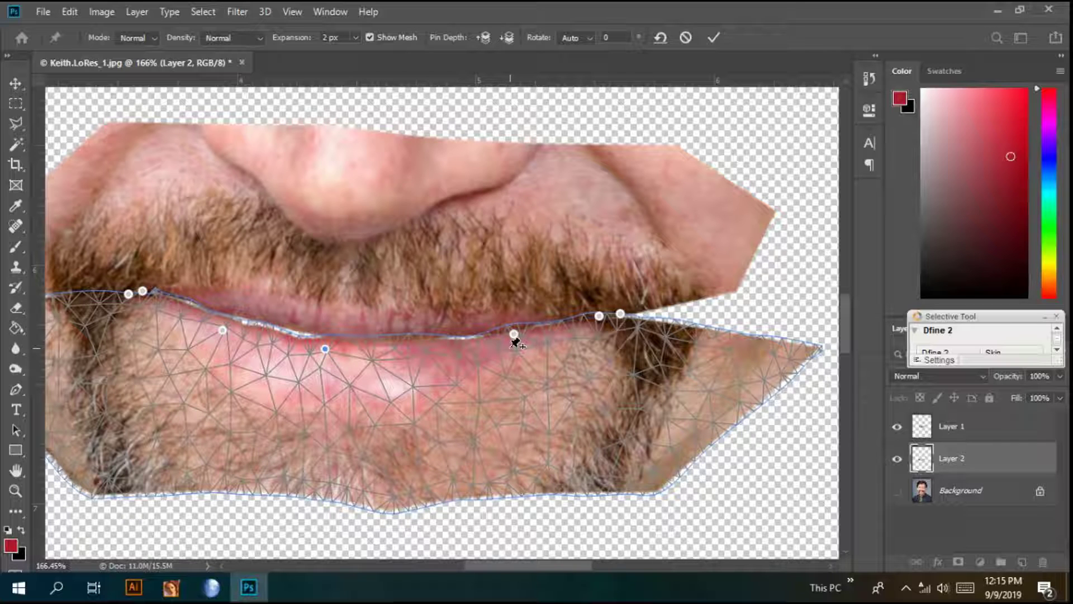
Undo an extra pin, shift the right and left lower lip pins slightly, and apply the Puppet Warp to Layer 2.
{"action": "left_click", "coordinate": [505, 343]}
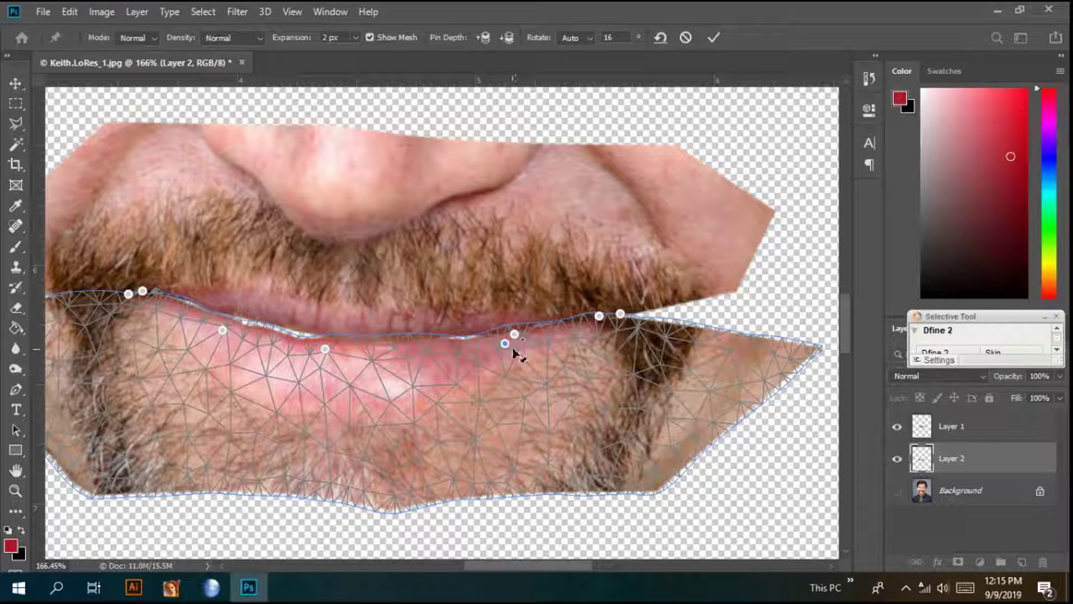
{"action": "key", "text": "ctrl+z"}
{"action": "left_click_drag", "start_coordinate": [514, 336], "coordinate": [509, 338]}
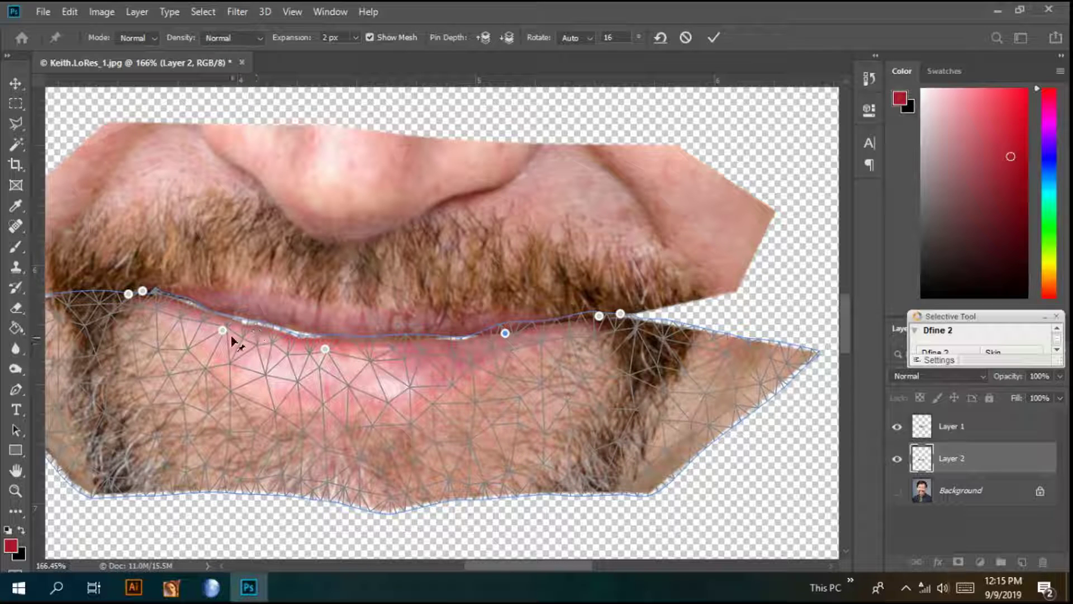
{"action": "left_click_drag", "start_coordinate": [223, 331], "coordinate": [226, 331]}
{"action": "scroll", "coordinate": [490, 317], "scroll_direction": "down", "scroll_amount": 4}
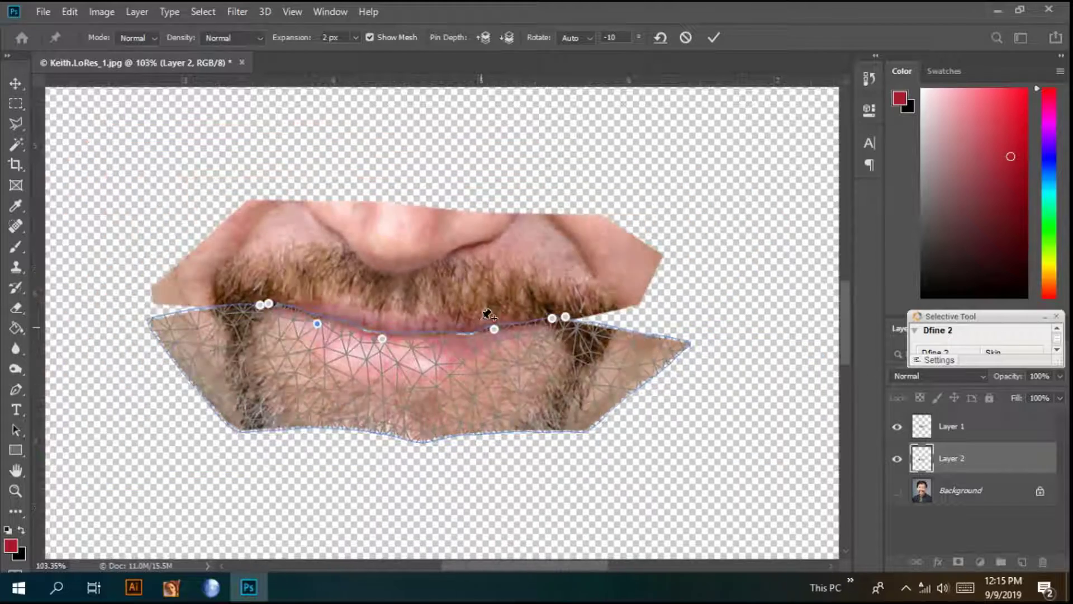
{"action": "key", "text": "Return"}
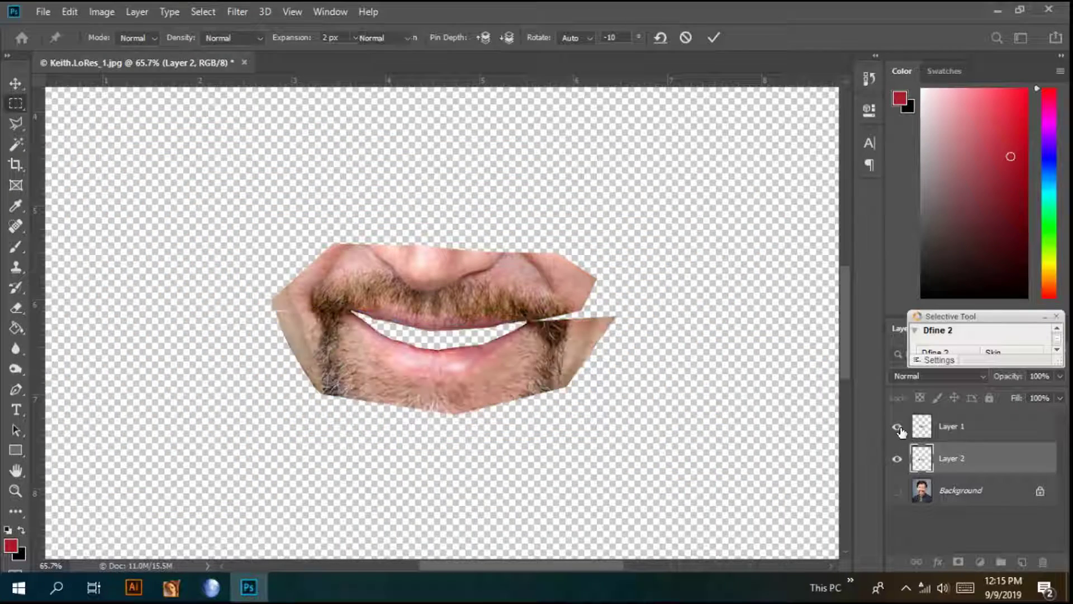
Show the Background to check the reshaped mouth on the face, toggle Layer 2 for comparison, and hide the Background again.
{"action": "left_click", "coordinate": [897, 491]}
{"action": "scroll", "coordinate": [495, 318], "scroll_direction": "up", "scroll_amount": 2}
{"action": "scroll", "coordinate": [496, 318], "scroll_direction": "up", "scroll_amount": 1}
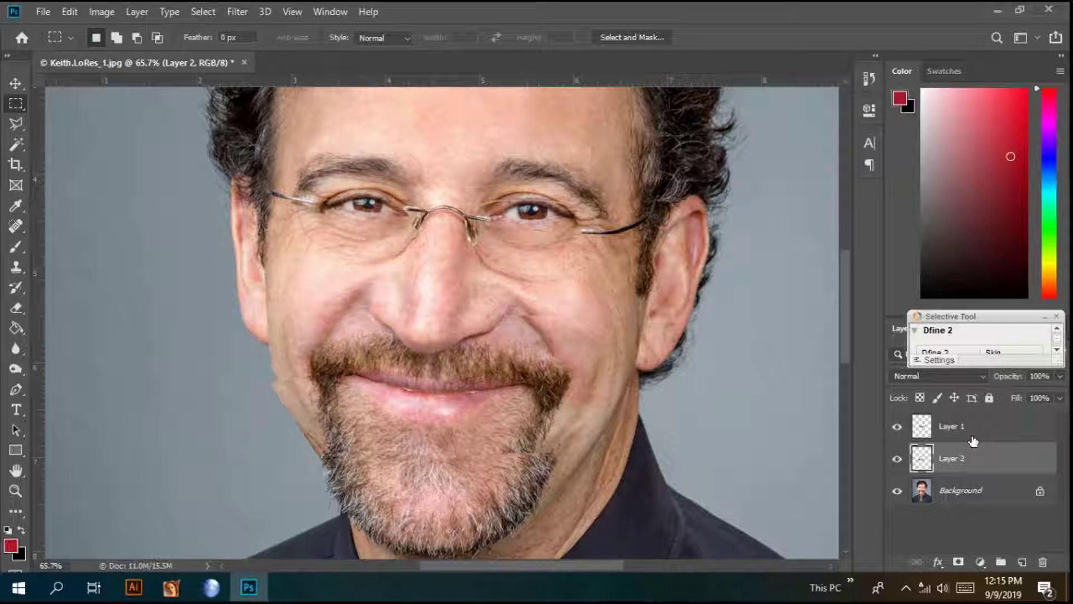
{"action": "left_click", "coordinate": [897, 462]}
{"action": "left_click", "coordinate": [897, 459]}
{"action": "left_click", "coordinate": [897, 491]}
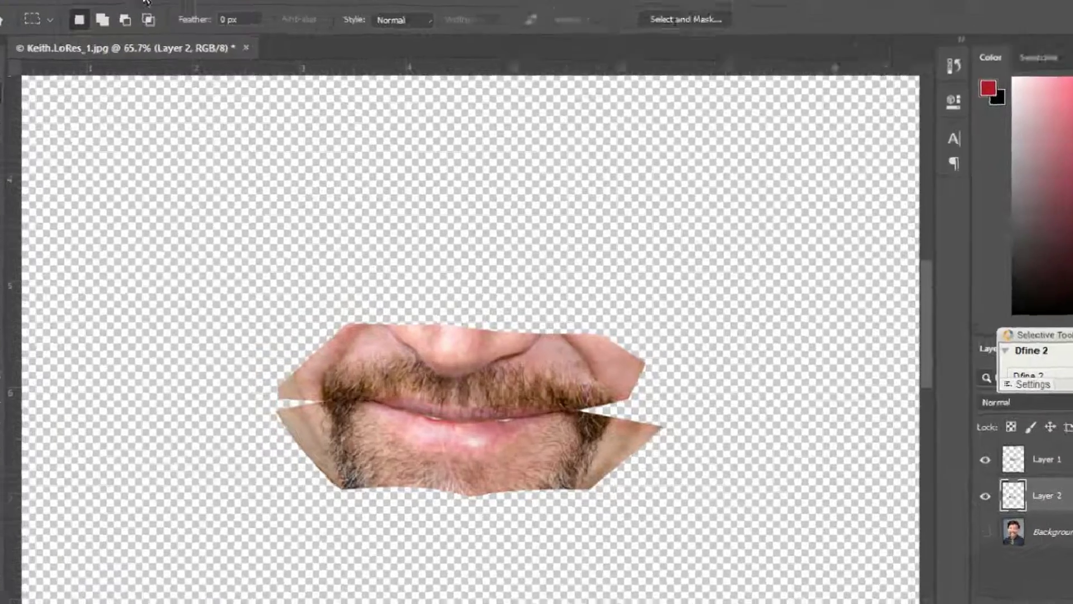
Open the Liquify filter for Layer 2 with Show Backdrop on, using All Layers in front at 50 opacity.
{"action": "left_click", "coordinate": [237, 11]}
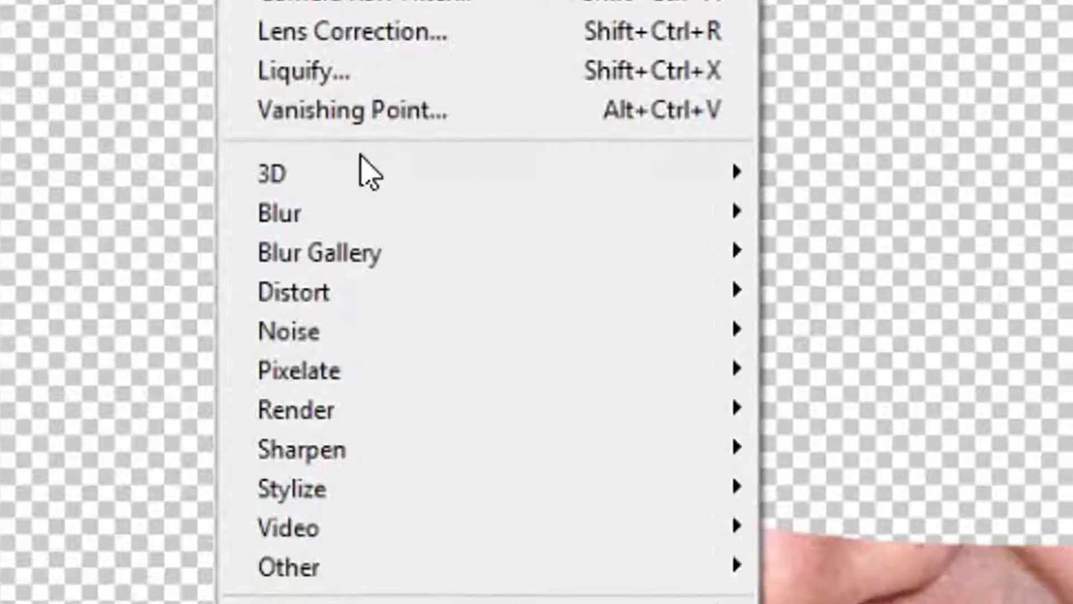
{"action": "left_click", "coordinate": [335, 73]}
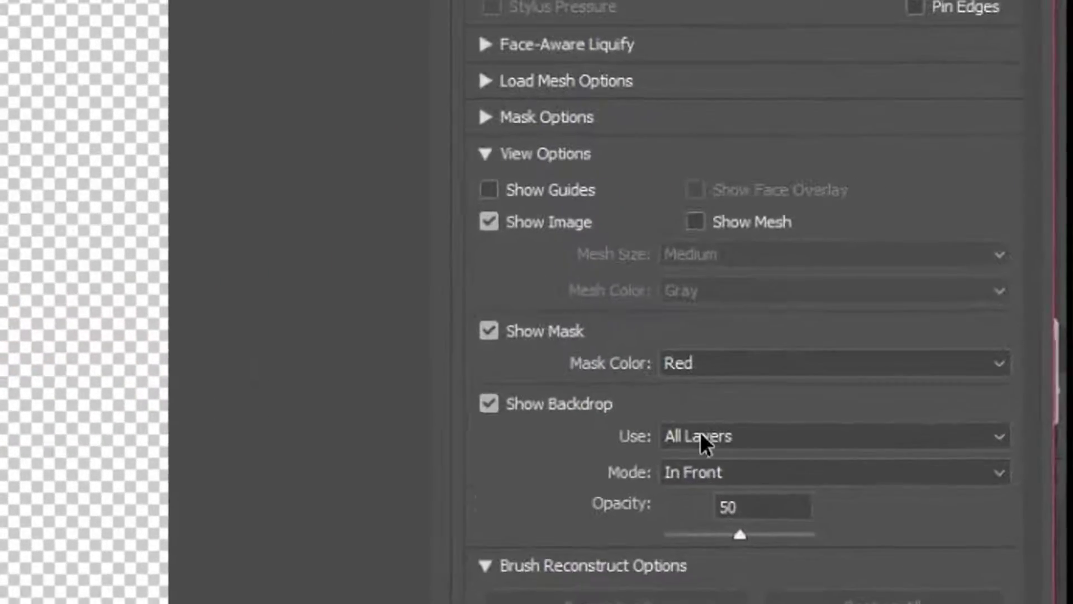
{"action": "left_click", "coordinate": [701, 435]}
{"action": "left_click", "coordinate": [709, 444]}
{"action": "left_click", "coordinate": [537, 404]}
{"action": "left_click", "coordinate": [537, 404]}
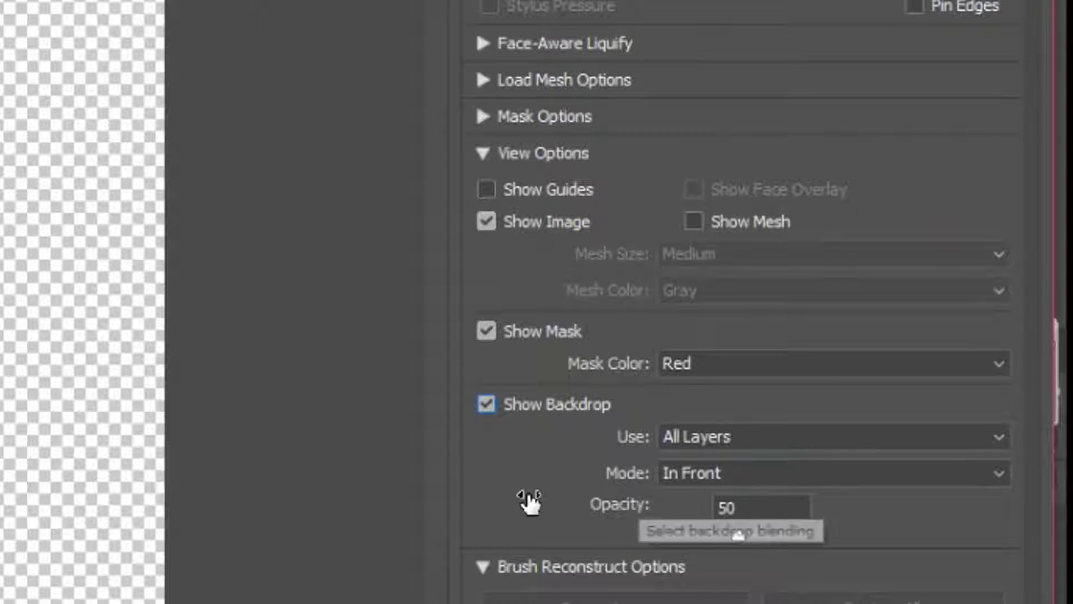
Examine how the lower lip's edge meets the translucent upper lip from corner to corner in the Liquify preview.
{"action": "scroll", "coordinate": [360, 294], "scroll_direction": "up", "scroll_amount": 8}
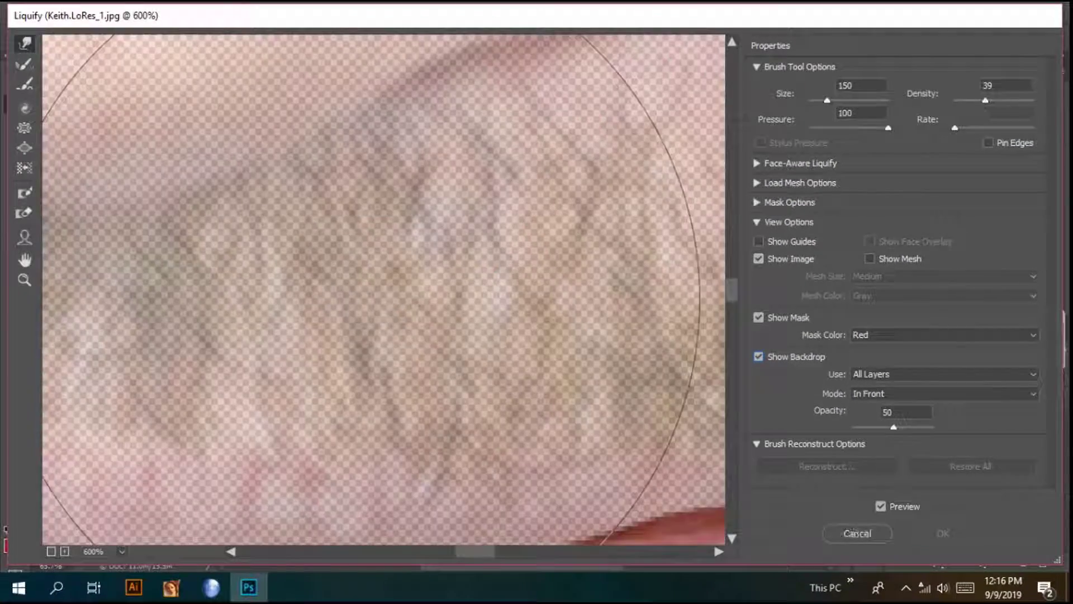
{"action": "scroll", "coordinate": [360, 293], "scroll_direction": "down", "scroll_amount": 6}
{"action": "left_click", "coordinate": [314, 348], "text": "ctrl+alt"}
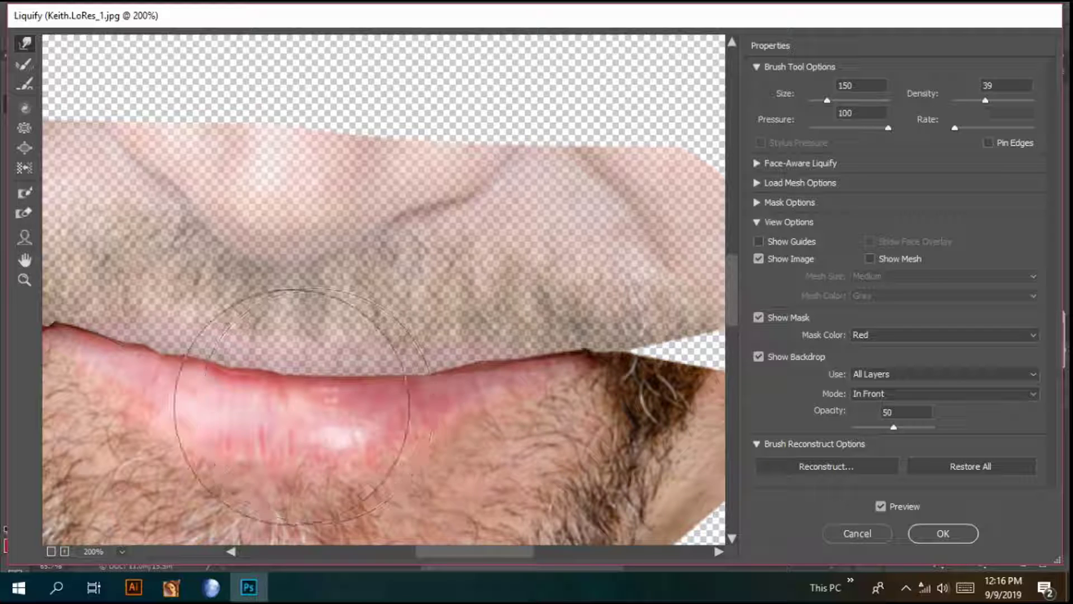
{"action": "scroll", "coordinate": [216, 412], "scroll_direction": "up", "scroll_amount": 2}
{"action": "scroll", "coordinate": [233, 395], "scroll_direction": "down", "scroll_amount": 3}
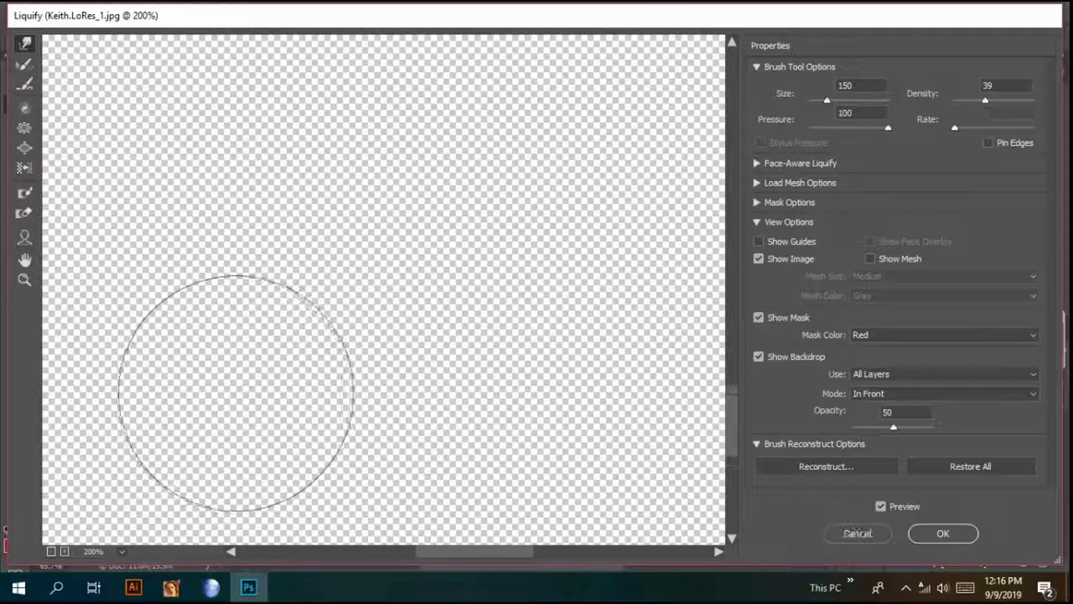
{"action": "scroll", "coordinate": [244, 387], "scroll_direction": "down", "scroll_amount": 2}
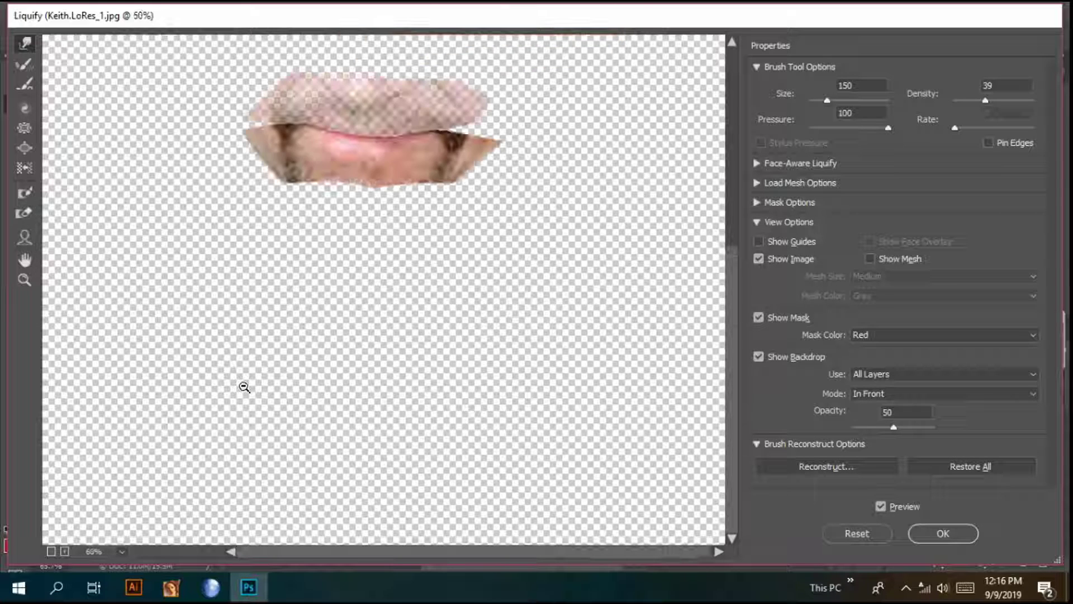
{"action": "scroll", "coordinate": [275, 280], "scroll_direction": "up", "scroll_amount": 3}
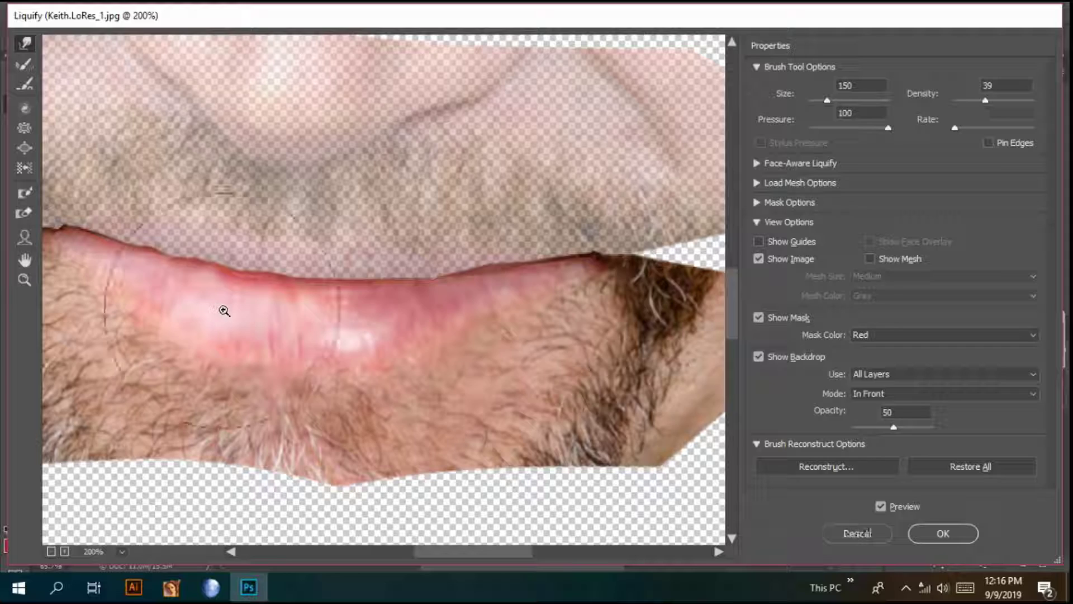
{"action": "scroll", "coordinate": [224, 310], "scroll_direction": "up", "scroll_amount": 3}
{"action": "scroll", "coordinate": [224, 311], "scroll_direction": "down", "scroll_amount": 4}
{"action": "scroll", "coordinate": [224, 311], "scroll_direction": "down", "scroll_amount": 2}
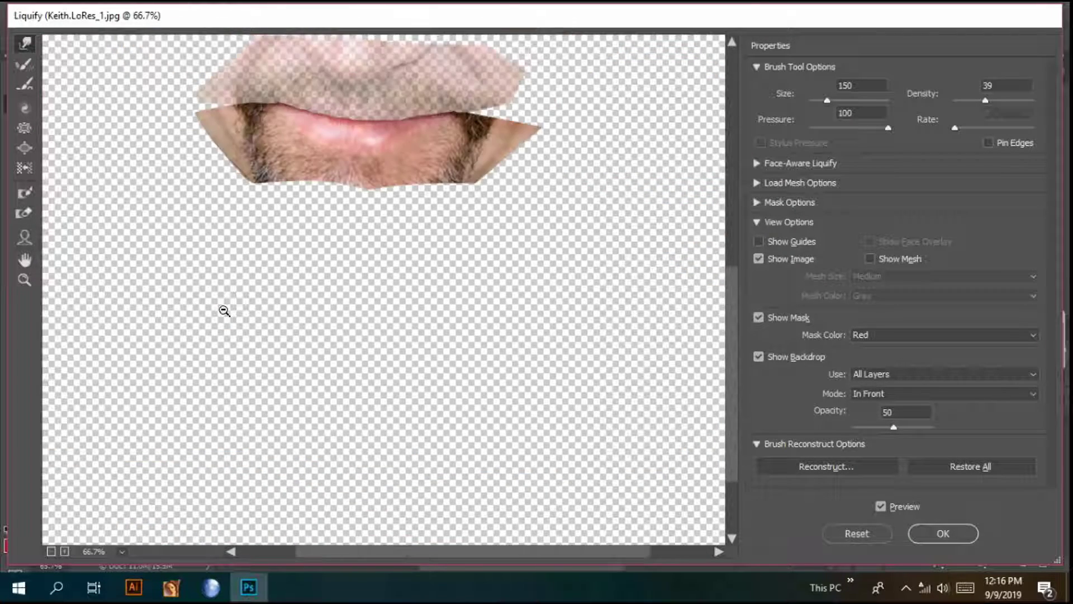
{"action": "scroll", "coordinate": [228, 302], "scroll_direction": "up", "scroll_amount": 2}
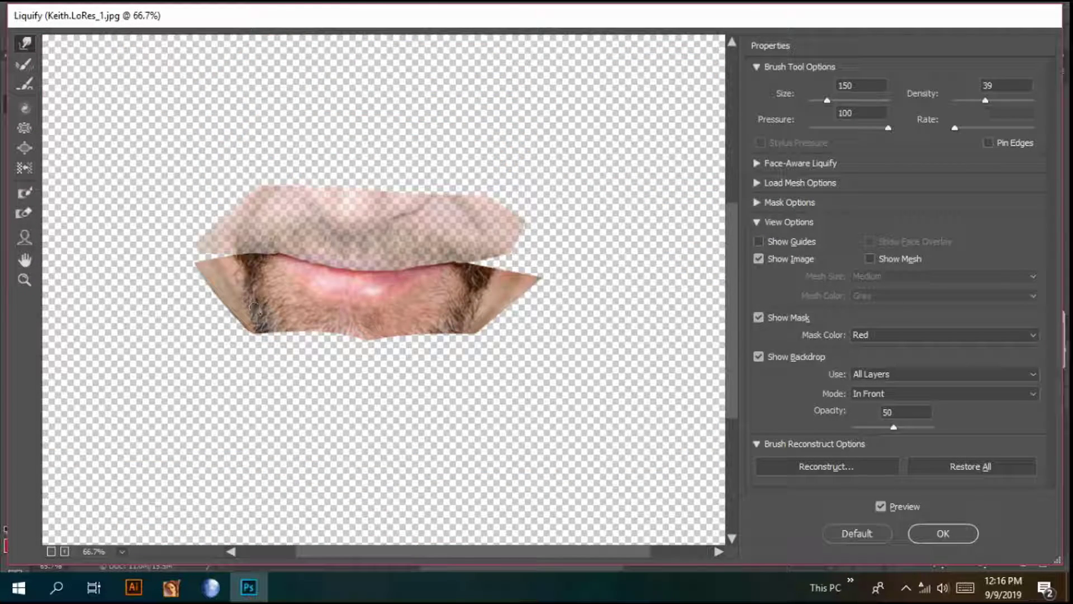
{"action": "left_click_drag", "start_coordinate": [415, 557], "coordinate": [357, 556]}
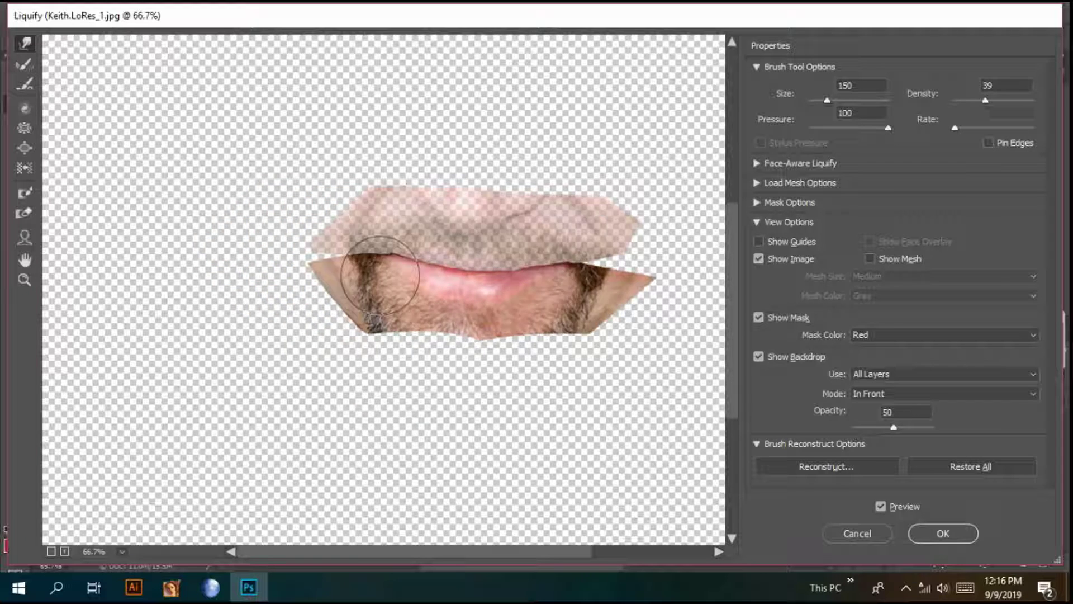
{"action": "scroll", "coordinate": [380, 272], "scroll_direction": "up", "scroll_amount": 1}
{"action": "scroll", "coordinate": [394, 335], "scroll_direction": "up", "scroll_amount": 1}
{"action": "scroll", "coordinate": [395, 336], "scroll_direction": "up", "scroll_amount": 1}
{"action": "scroll", "coordinate": [394, 349], "scroll_direction": "down", "scroll_amount": 1}
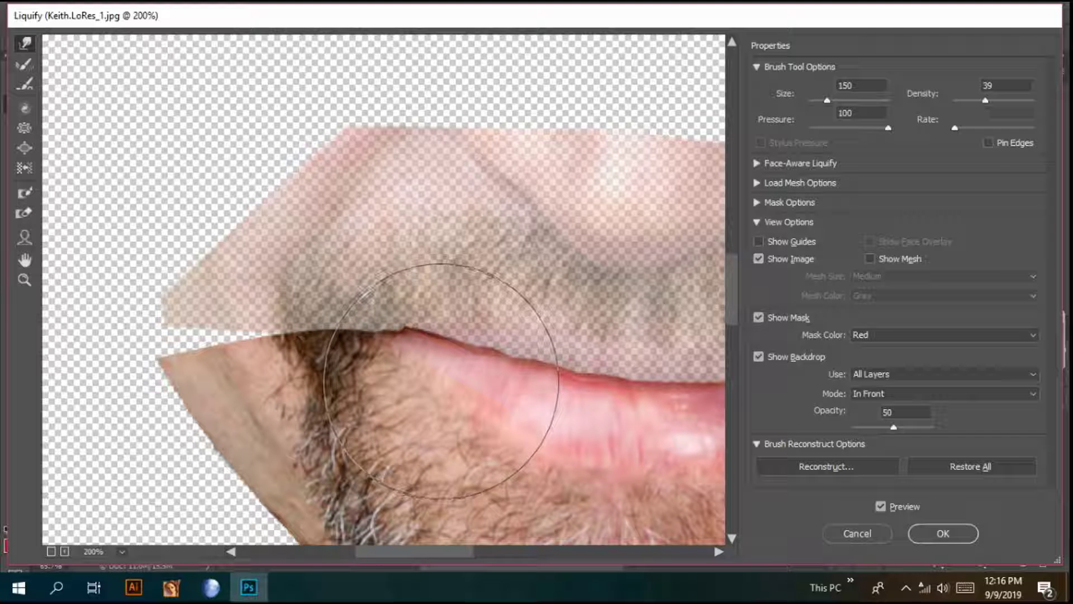
{"action": "scroll", "coordinate": [438, 384], "scroll_direction": "down", "scroll_amount": 2}
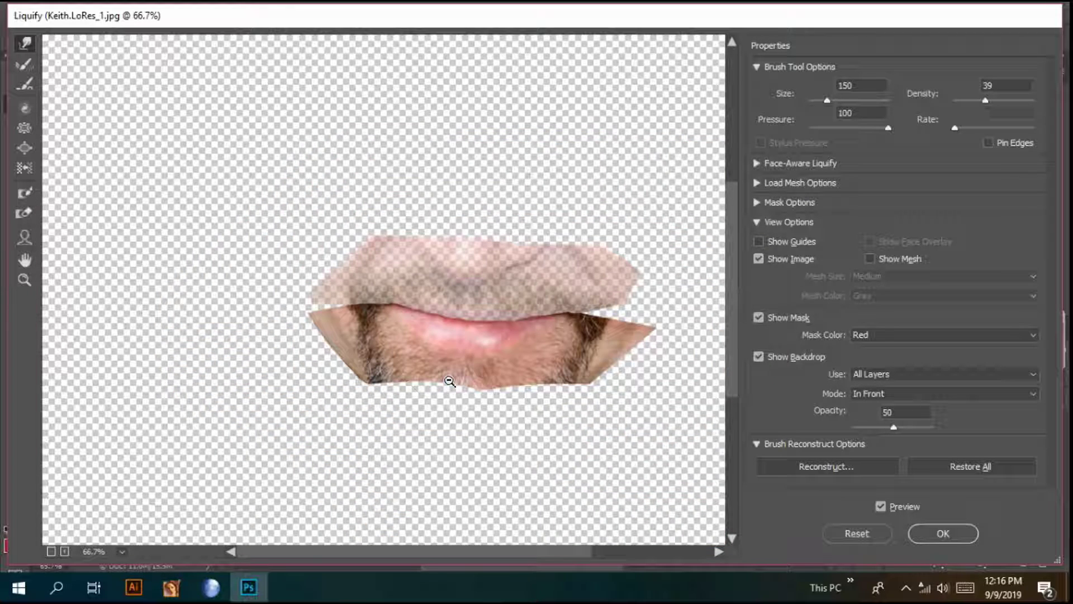
Inspect the lip line in the Liquify preview, accept the filter on Layer 2, and show the Background on the canvas.
{"action": "scroll", "coordinate": [540, 391], "scroll_direction": "up", "scroll_amount": 2}
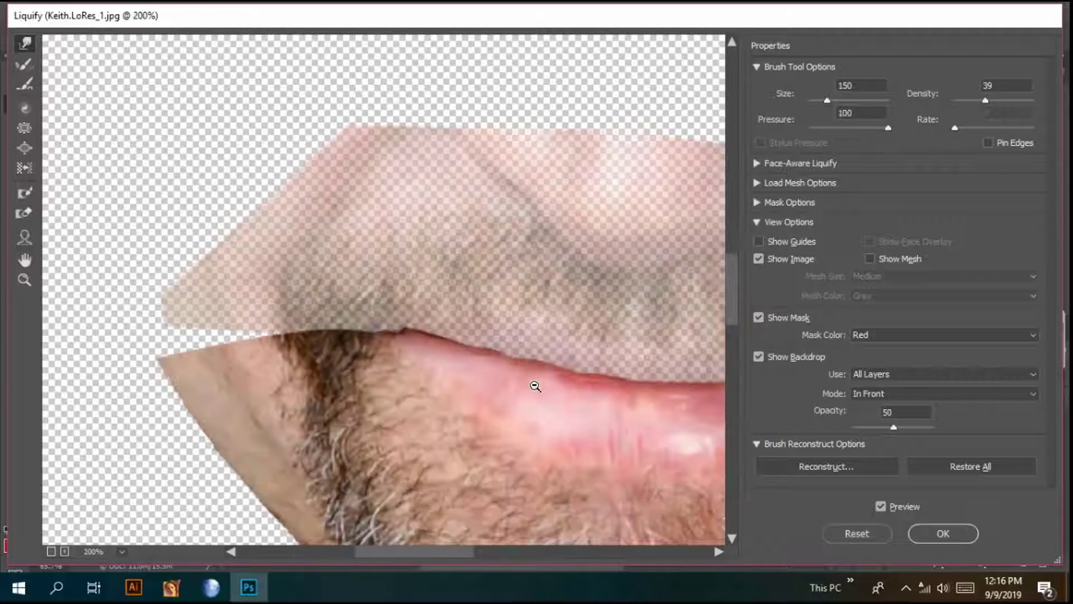
{"action": "scroll", "coordinate": [535, 386], "scroll_direction": "down", "scroll_amount": 1}
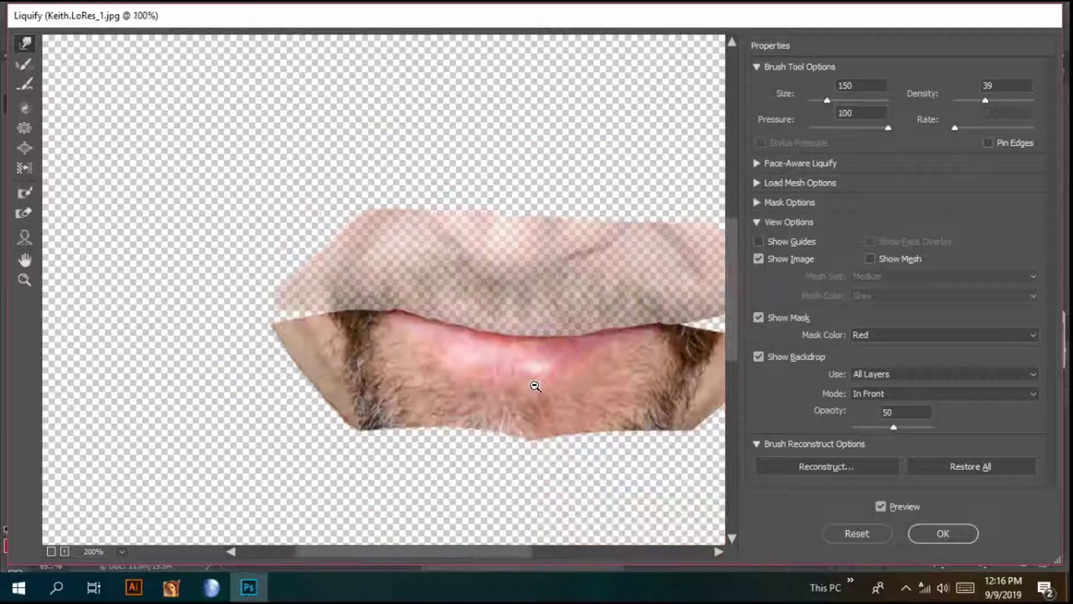
{"action": "left_click", "coordinate": [939, 533]}
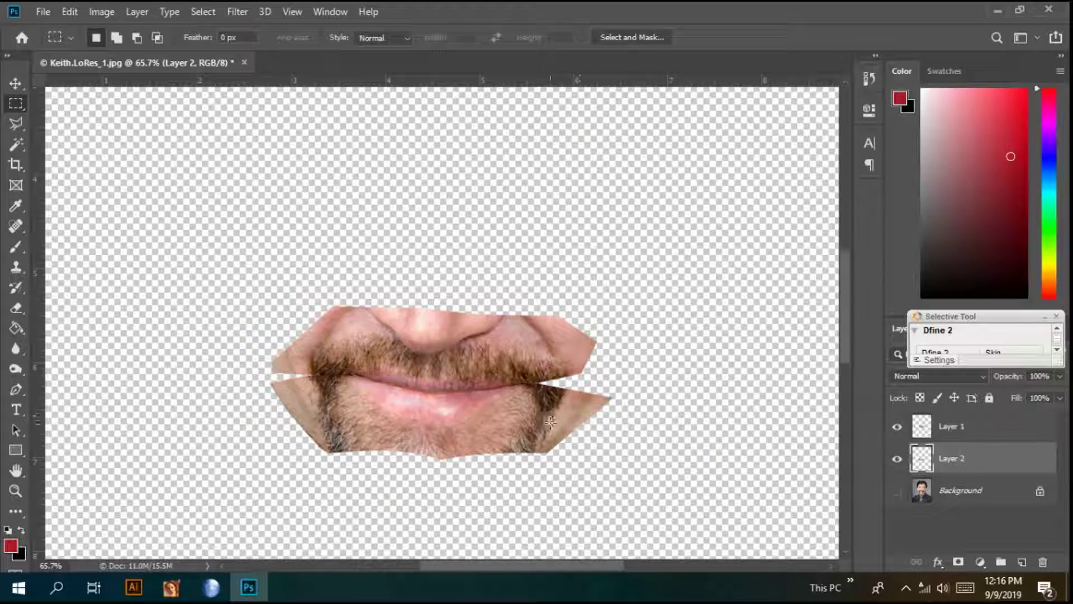
{"action": "scroll", "coordinate": [647, 417], "scroll_direction": "down", "scroll_amount": 5}
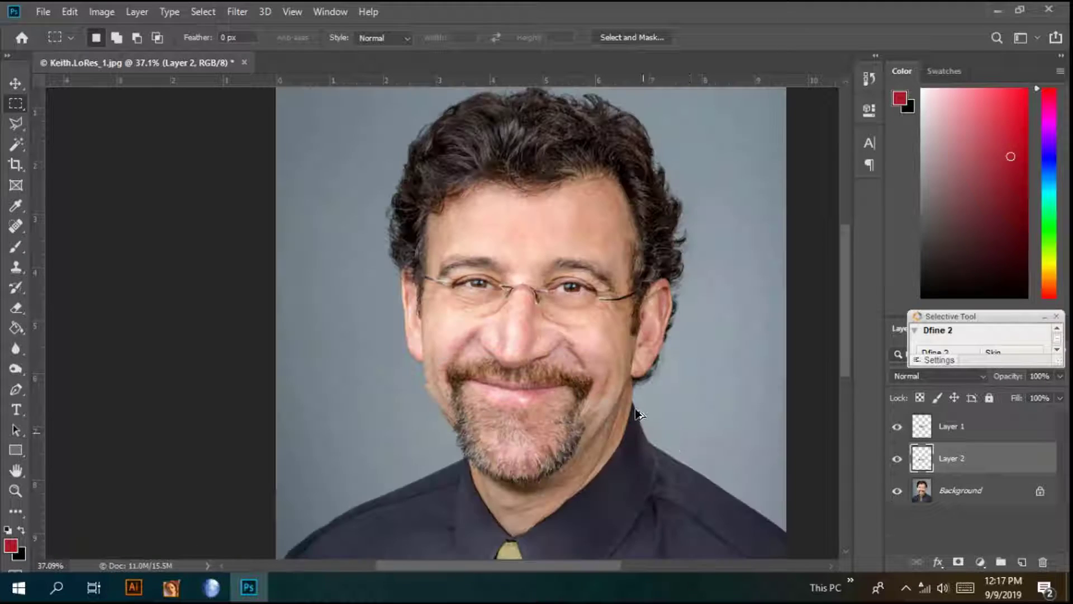
Group Layer 1 and Layer 2, and add a white layer mask to the group.
{"action": "scroll", "coordinate": [706, 410], "scroll_direction": "up", "scroll_amount": 1}
{"action": "left_click", "coordinate": [972, 436], "text": "shift"}
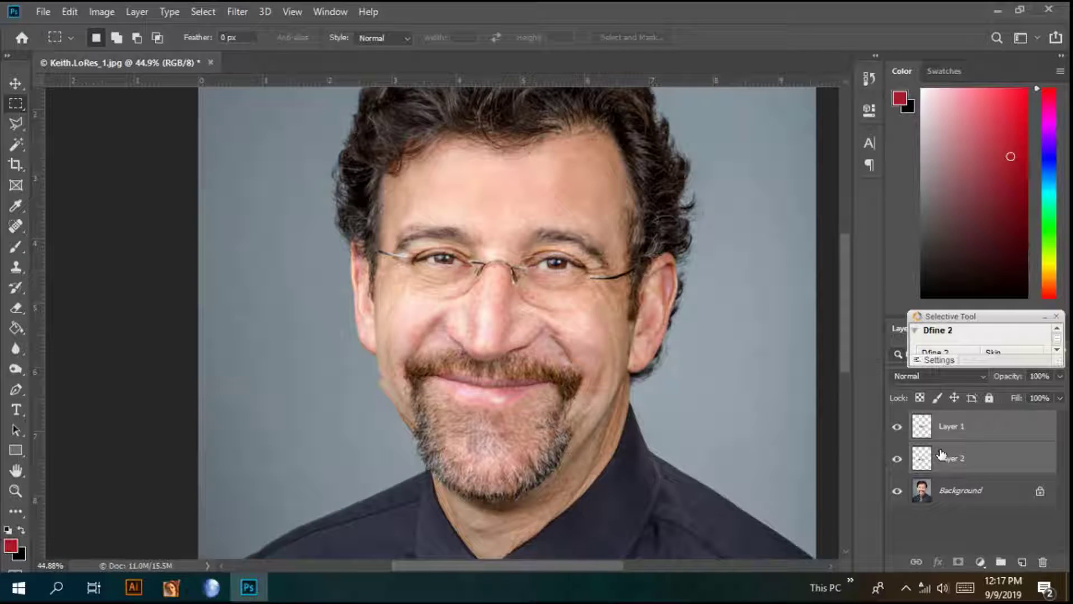
{"action": "key", "text": "ctrl+g"}
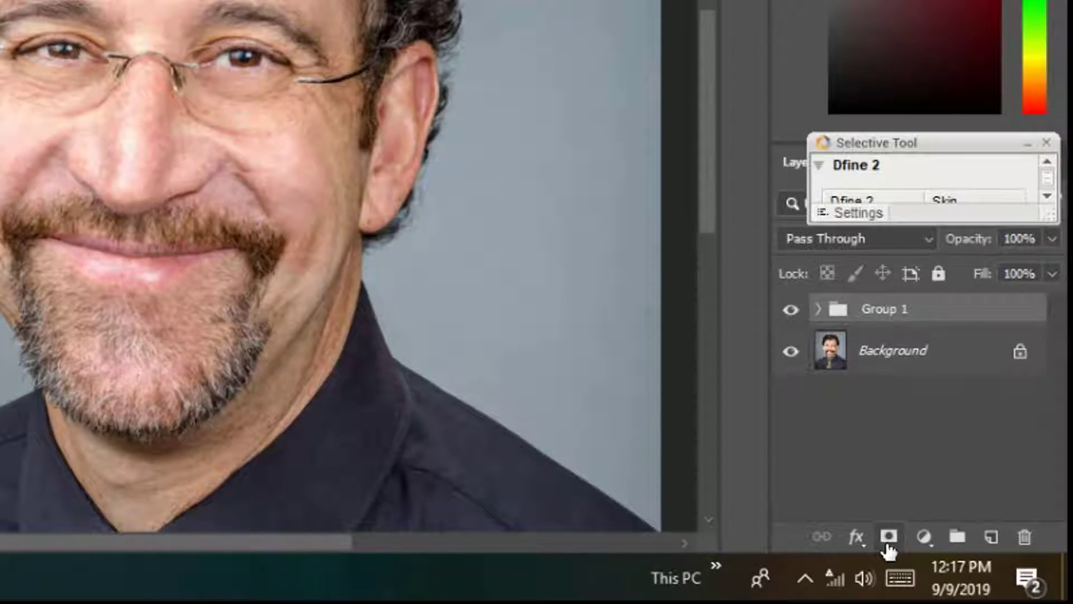
{"action": "left_click", "coordinate": [888, 537]}
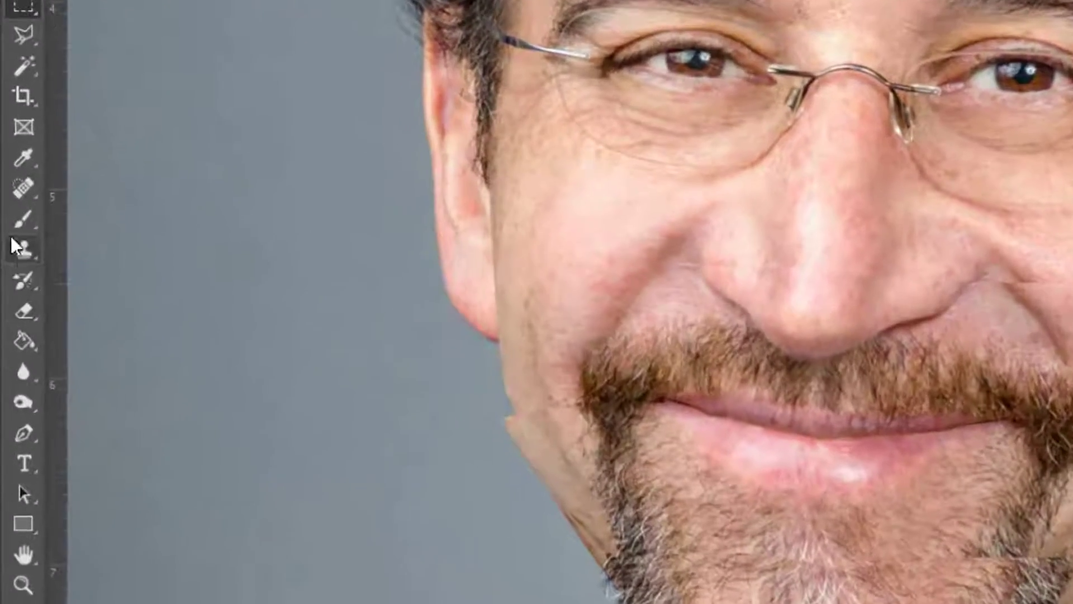
Set up a black Soft Round brush at 250 px with 0% hardness for painting on the Group 1 mask.
{"action": "left_click", "coordinate": [23, 218]}
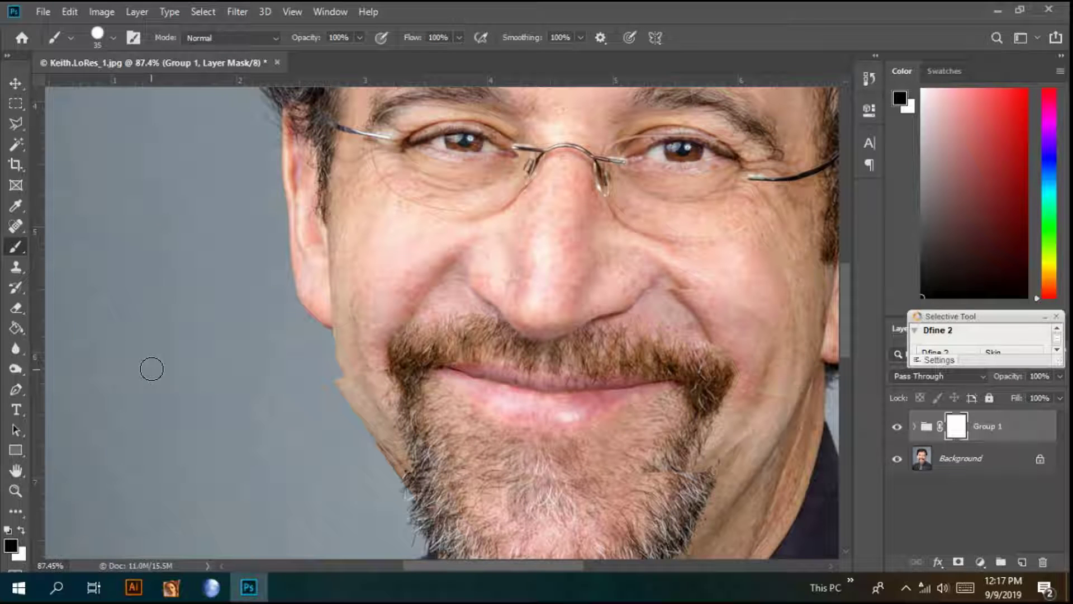
{"action": "key", "text": "bracketright"}
{"action": "key", "text": "bracketright"}
{"action": "key", "text": "bracketright"}
{"action": "key", "text": "bracketright"}
{"action": "key", "text": "bracketright"}
{"action": "key", "text": "bracketright"}
{"action": "right_click", "coordinate": [268, 391]}
{"action": "left_click", "coordinate": [320, 422]}
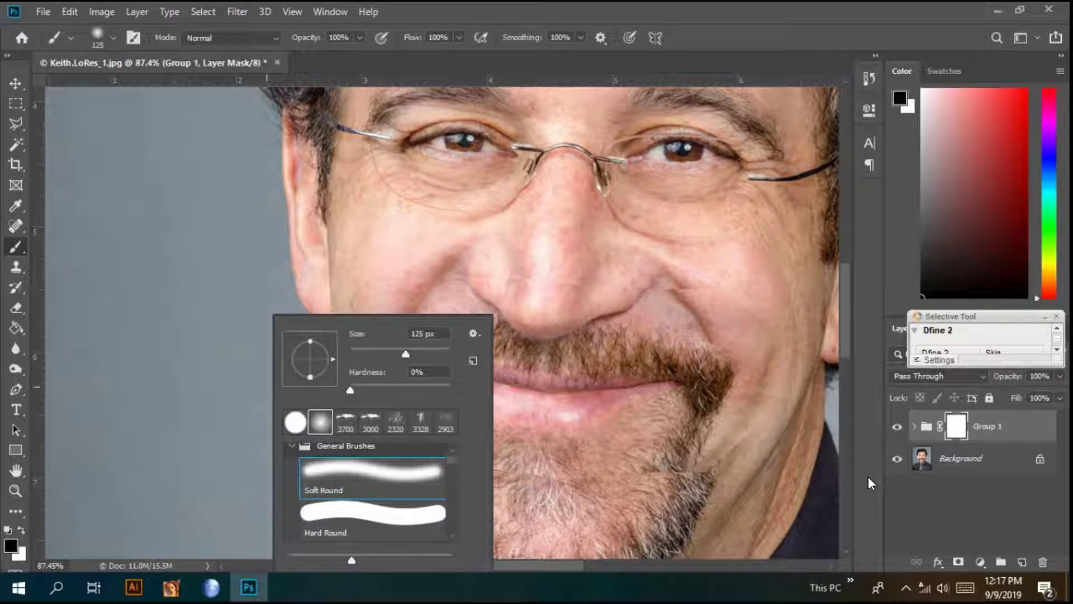
{"action": "key", "text": "Return"}
{"action": "key", "text": "bracketright"}
{"action": "key", "text": "bracketright"}
{"action": "key", "text": "bracketright"}
{"action": "key", "text": "bracketright"}
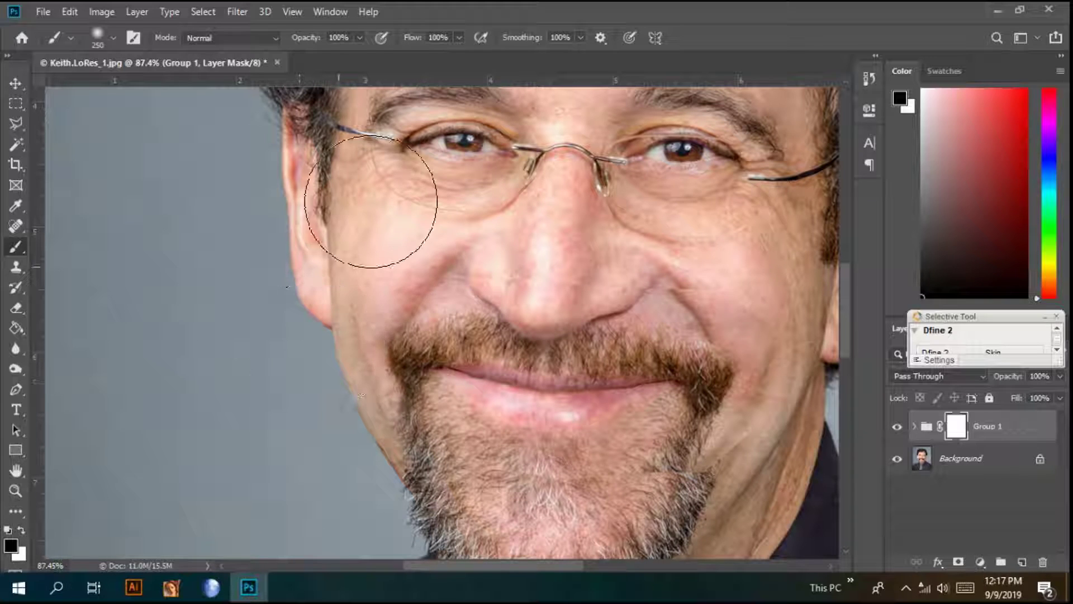
Paint black on the Group 1 mask around the mouth patches to blend their outer edges into the cheeks, jaw and chin.
{"action": "mouse_move", "coordinate": [371, 201]}
{"action": "left_mouse_down"}
{"action": "mouse_move", "coordinate": [453, 231]}
{"action": "mouse_move", "coordinate": [378, 223]}
{"action": "mouse_move", "coordinate": [640, 240]}
{"action": "mouse_move", "coordinate": [470, 237]}
{"action": "mouse_move", "coordinate": [489, 222]}
{"action": "mouse_move", "coordinate": [461, 217]}
{"action": "mouse_move", "coordinate": [598, 232]}
{"action": "mouse_move", "coordinate": [514, 216]}
{"action": "mouse_move", "coordinate": [652, 216]}
{"action": "mouse_move", "coordinate": [779, 245]}
{"action": "mouse_move", "coordinate": [739, 195]}
{"action": "mouse_move", "coordinate": [801, 249]}
{"action": "mouse_move", "coordinate": [799, 276]}
{"action": "mouse_move", "coordinate": [781, 246]}
{"action": "mouse_move", "coordinate": [807, 338]}
{"action": "mouse_move", "coordinate": [798, 475]}
{"action": "mouse_move", "coordinate": [800, 429]}
{"action": "mouse_move", "coordinate": [769, 494]}
{"action": "mouse_move", "coordinate": [730, 526]}
{"action": "mouse_move", "coordinate": [703, 519]}
{"action": "left_mouse_up"}
{"action": "scroll", "coordinate": [695, 510], "scroll_direction": "down", "scroll_amount": 3}
{"action": "mouse_move", "coordinate": [730, 428]}
{"action": "left_mouse_down"}
{"action": "mouse_move", "coordinate": [376, 465]}
{"action": "mouse_move", "coordinate": [277, 456]}
{"action": "mouse_move", "coordinate": [457, 458]}
{"action": "mouse_move", "coordinate": [339, 445]}
{"action": "mouse_move", "coordinate": [308, 459]}
{"action": "mouse_move", "coordinate": [572, 459]}
{"action": "mouse_move", "coordinate": [298, 432]}
{"action": "mouse_move", "coordinate": [540, 416]}
{"action": "mouse_move", "coordinate": [651, 429]}
{"action": "mouse_move", "coordinate": [749, 422]}
{"action": "mouse_move", "coordinate": [715, 423]}
{"action": "mouse_move", "coordinate": [770, 450]}
{"action": "mouse_move", "coordinate": [711, 422]}
{"action": "mouse_move", "coordinate": [636, 452]}
{"action": "mouse_move", "coordinate": [451, 473]}
{"action": "mouse_move", "coordinate": [299, 375]}
{"action": "mouse_move", "coordinate": [369, 399]}
{"action": "mouse_move", "coordinate": [212, 352]}
{"action": "mouse_move", "coordinate": [205, 371]}
{"action": "mouse_move", "coordinate": [371, 395]}
{"action": "mouse_move", "coordinate": [314, 339]}
{"action": "left_mouse_up"}
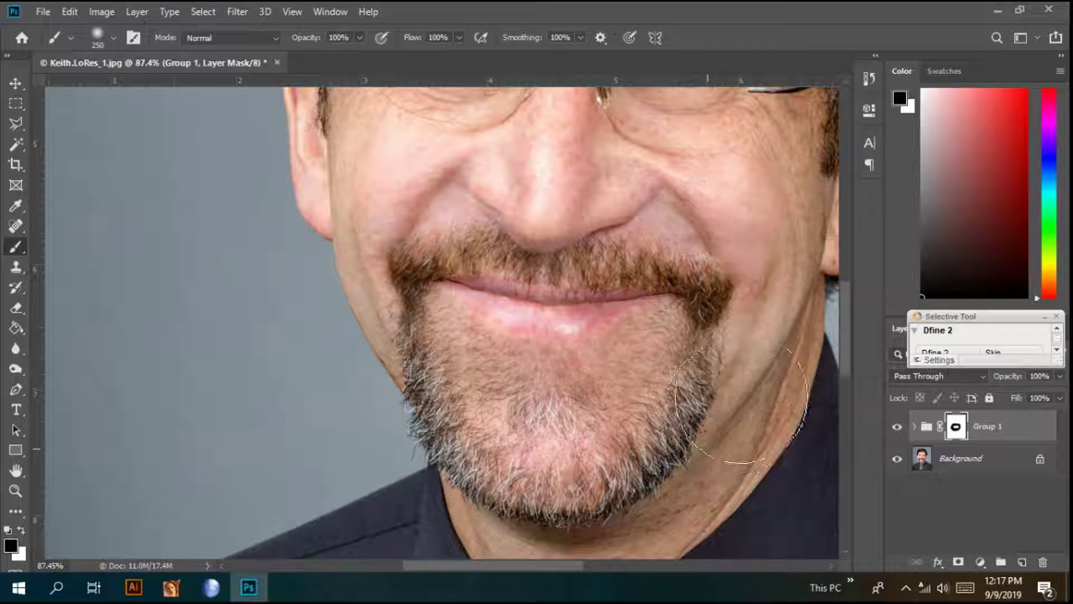
Reduce the mask brush to 50 px and switch the painting color to white for refining the area around the nose.
{"action": "scroll", "coordinate": [557, 278], "scroll_direction": "up", "scroll_amount": 1}
{"action": "scroll", "coordinate": [557, 278], "scroll_direction": "up", "scroll_amount": 1}
{"action": "scroll", "coordinate": [479, 281], "scroll_direction": "up", "scroll_amount": 1}
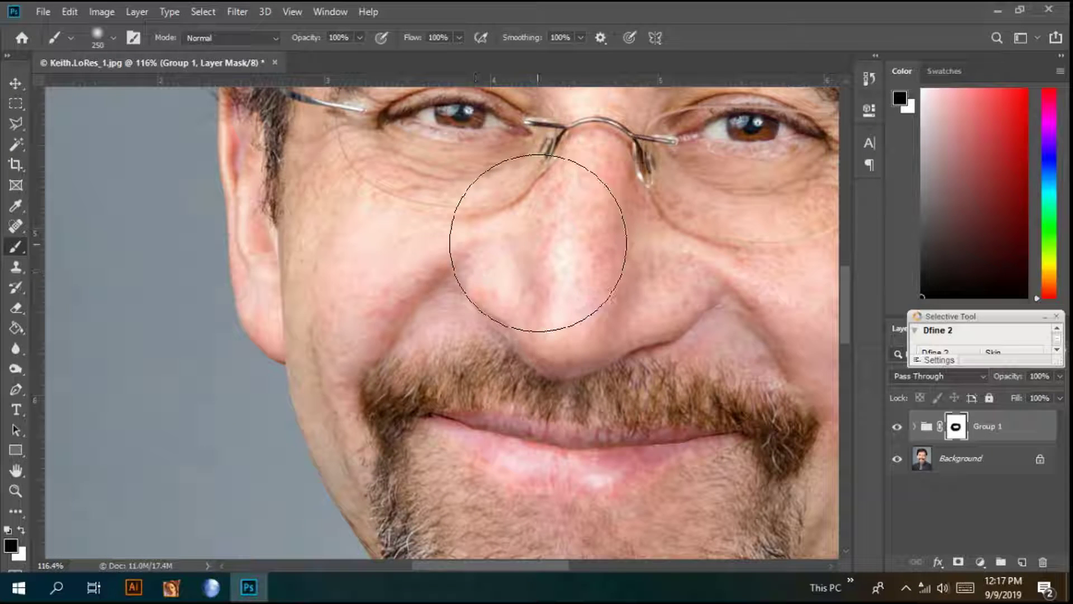
{"action": "key", "text": "bracketleft"}
{"action": "key", "text": "bracketleft"}
{"action": "key", "text": "bracketleft"}
{"action": "key", "text": "bracketleft"}
{"action": "key", "text": "bracketleft"}
{"action": "key", "text": "bracketleft"}
{"action": "key", "text": "bracketleft"}
{"action": "key", "text": "bracketleft"}
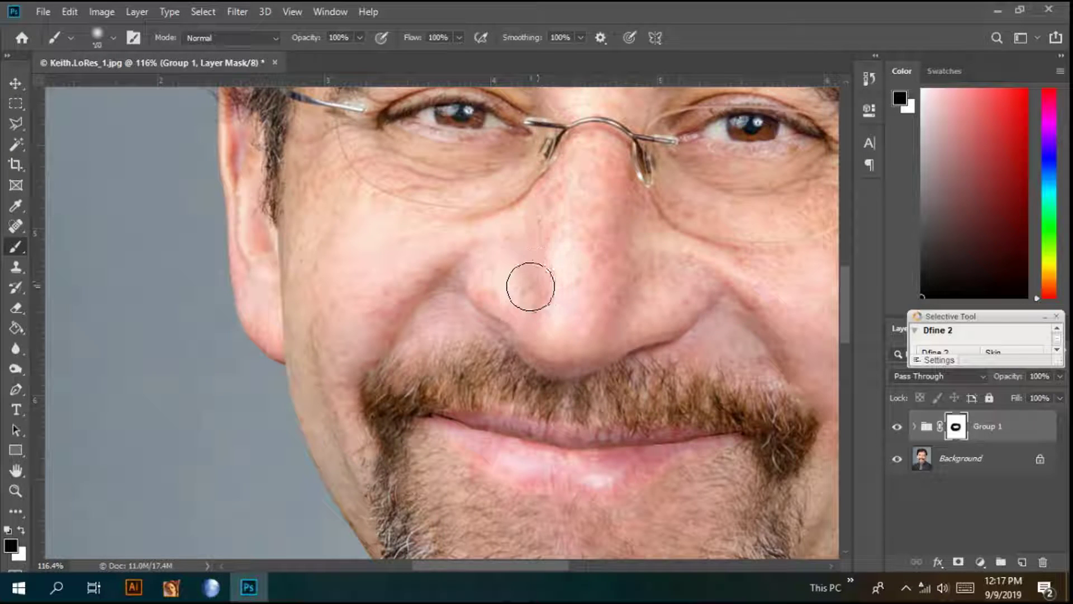
{"action": "key", "text": "x"}
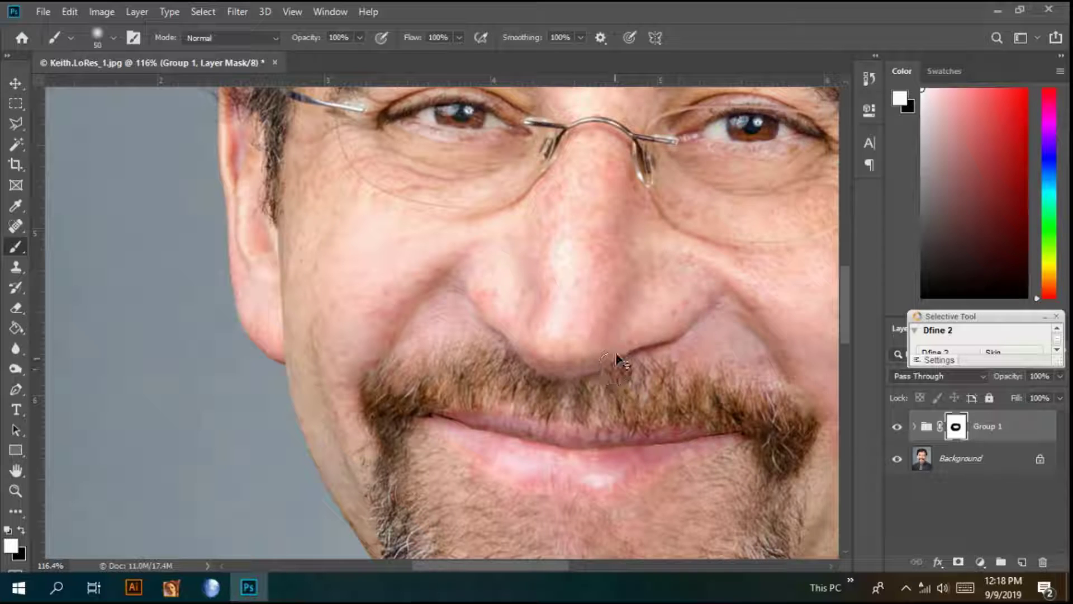
Examine the closed mouth at full portrait size and close up along the lip line at the mouth's left corner.
{"action": "scroll", "coordinate": [617, 357], "scroll_direction": "down", "scroll_amount": 8}
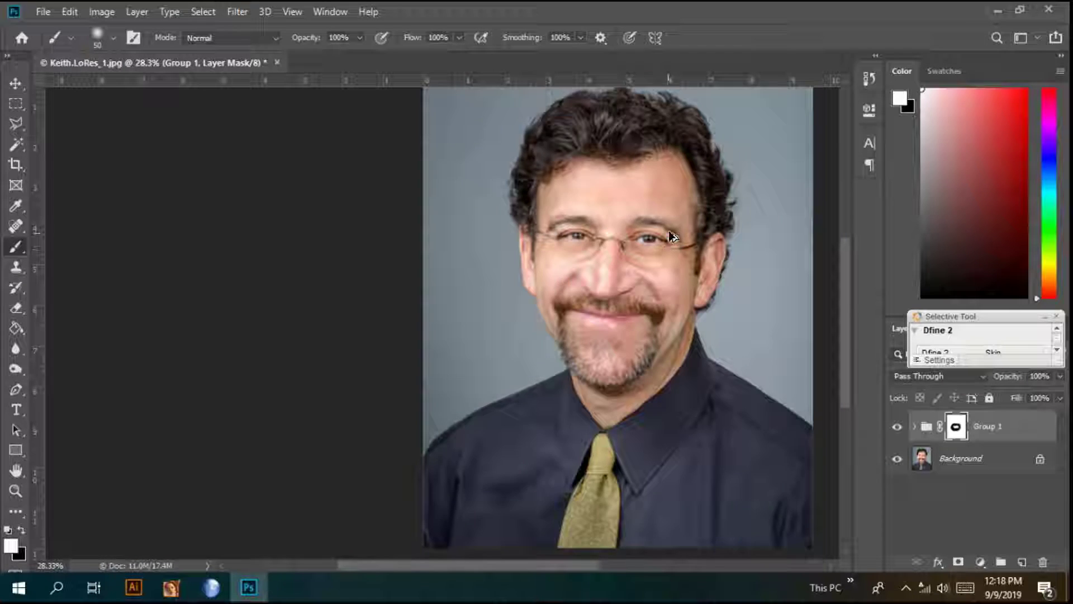
{"action": "scroll", "coordinate": [671, 236], "scroll_direction": "down", "scroll_amount": 2}
{"action": "scroll", "coordinate": [447, 349], "scroll_direction": "up", "scroll_amount": 5}
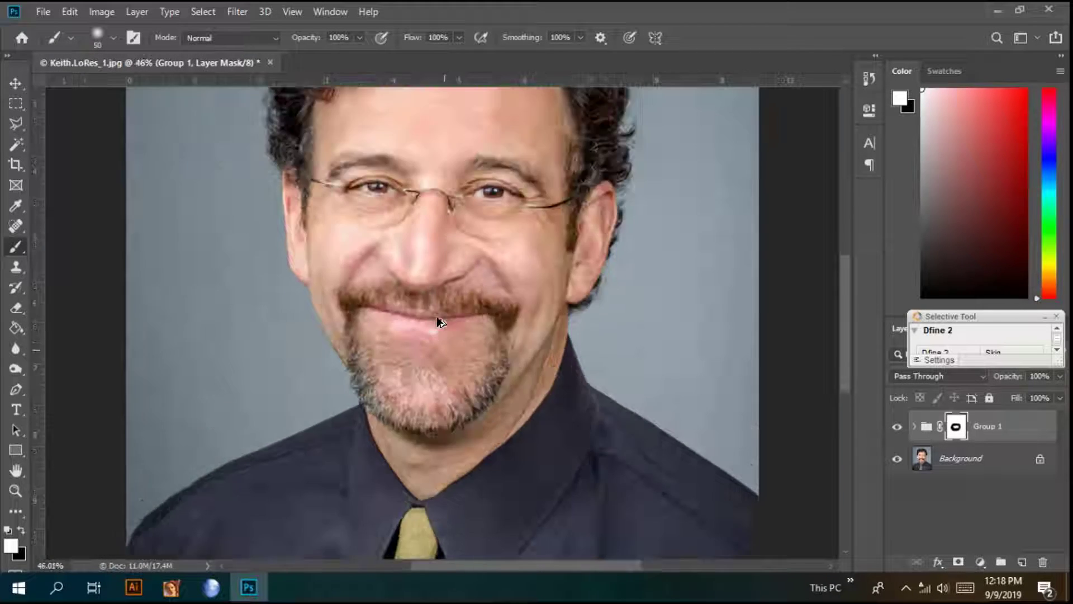
{"action": "scroll", "coordinate": [436, 316], "scroll_direction": "down", "scroll_amount": 4}
{"action": "scroll", "coordinate": [488, 340], "scroll_direction": "up", "scroll_amount": 7}
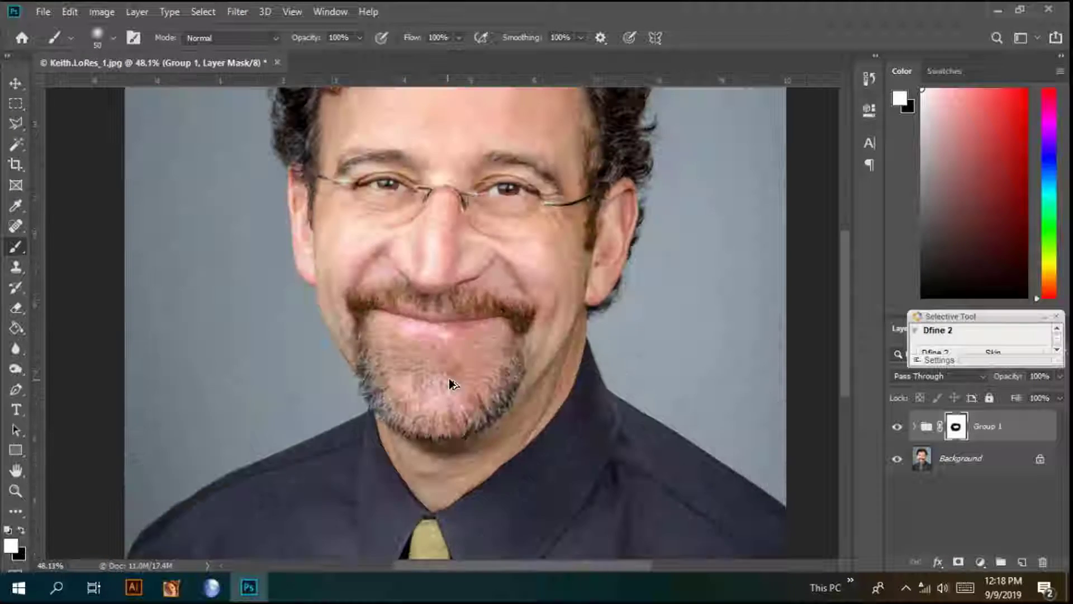
{"action": "scroll", "coordinate": [468, 330], "scroll_direction": "down", "scroll_amount": 4}
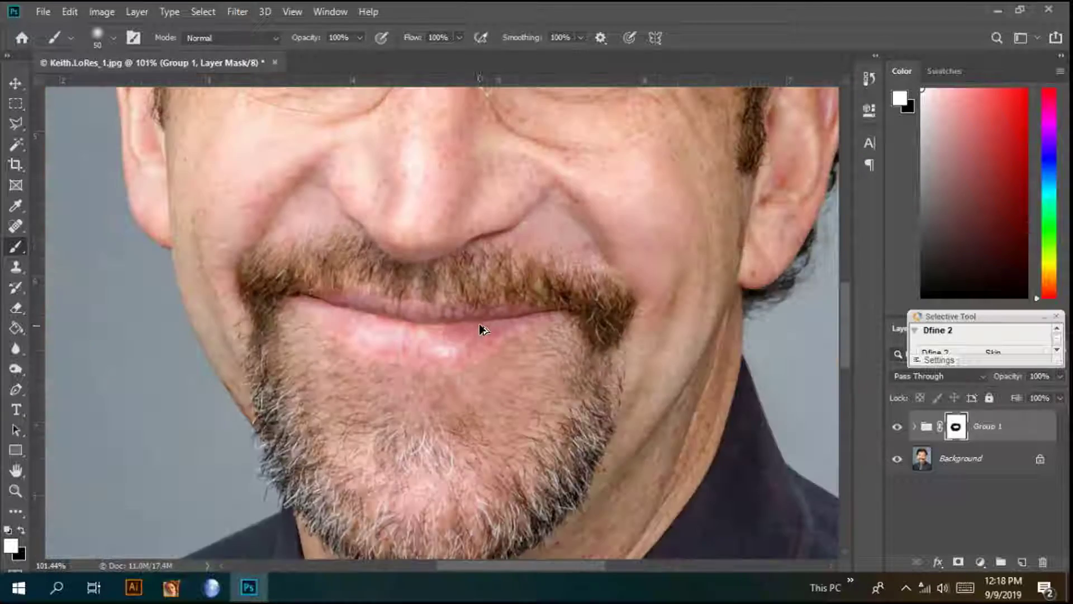
{"action": "scroll", "coordinate": [478, 323], "scroll_direction": "up", "scroll_amount": 8}
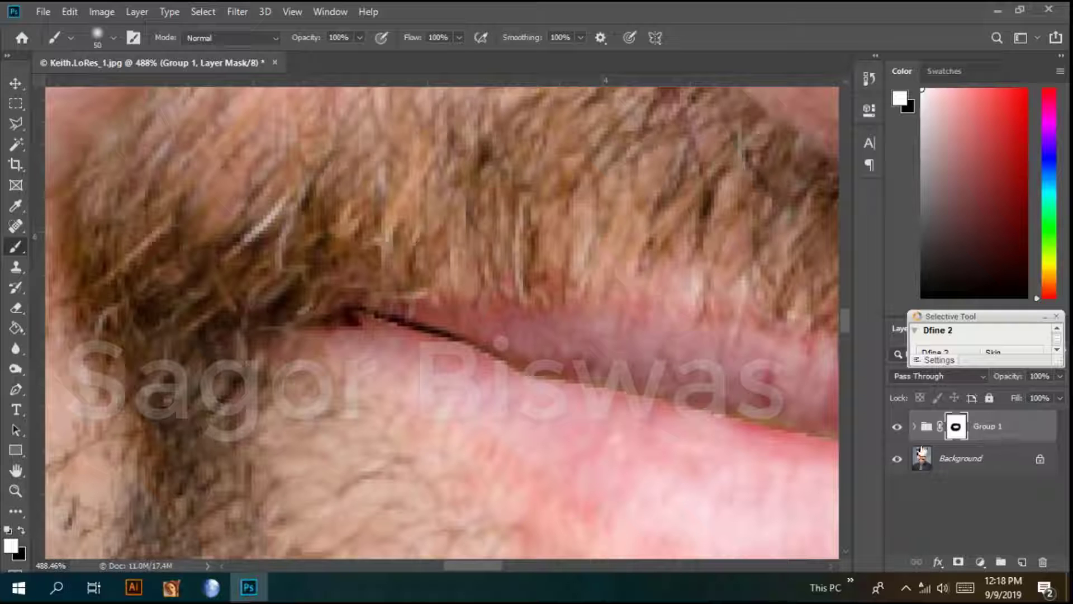
Expand Group 1 and toggle Layer 1 and Layer 2 in turn to compare how each lip piece meets the dark gap.
{"action": "left_click", "coordinate": [915, 427]}
{"action": "left_click", "coordinate": [898, 460]}
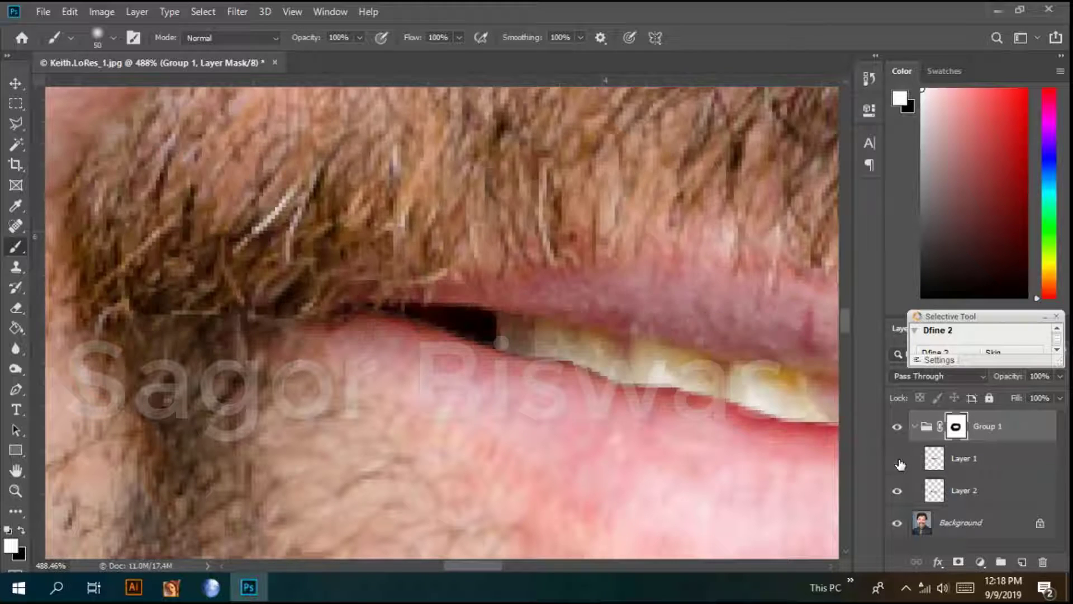
{"action": "left_click", "coordinate": [898, 459]}
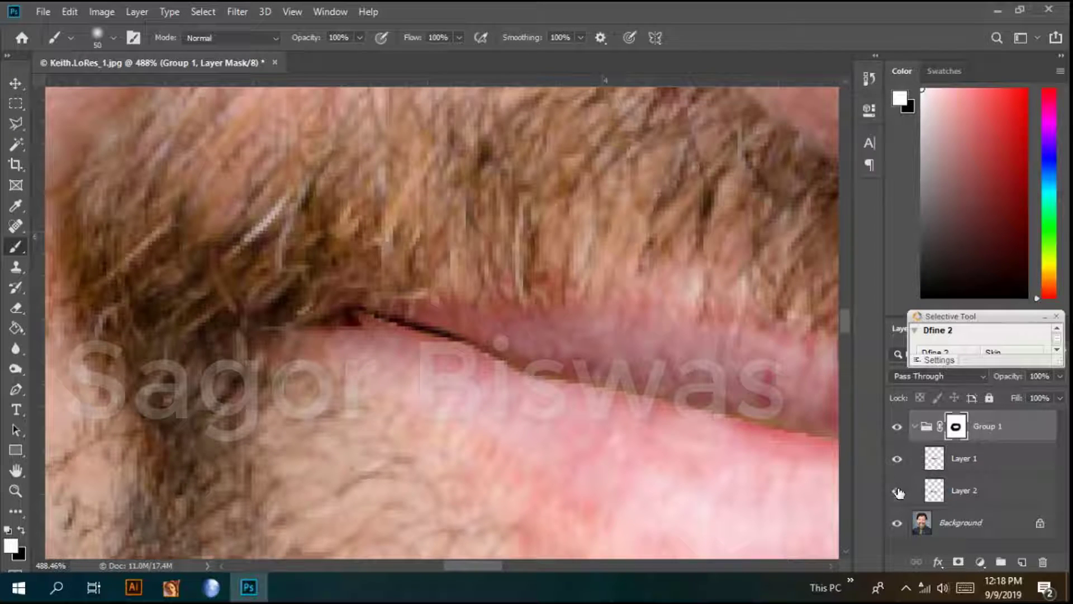
{"action": "left_click", "coordinate": [897, 492]}
{"action": "left_click", "coordinate": [897, 491]}
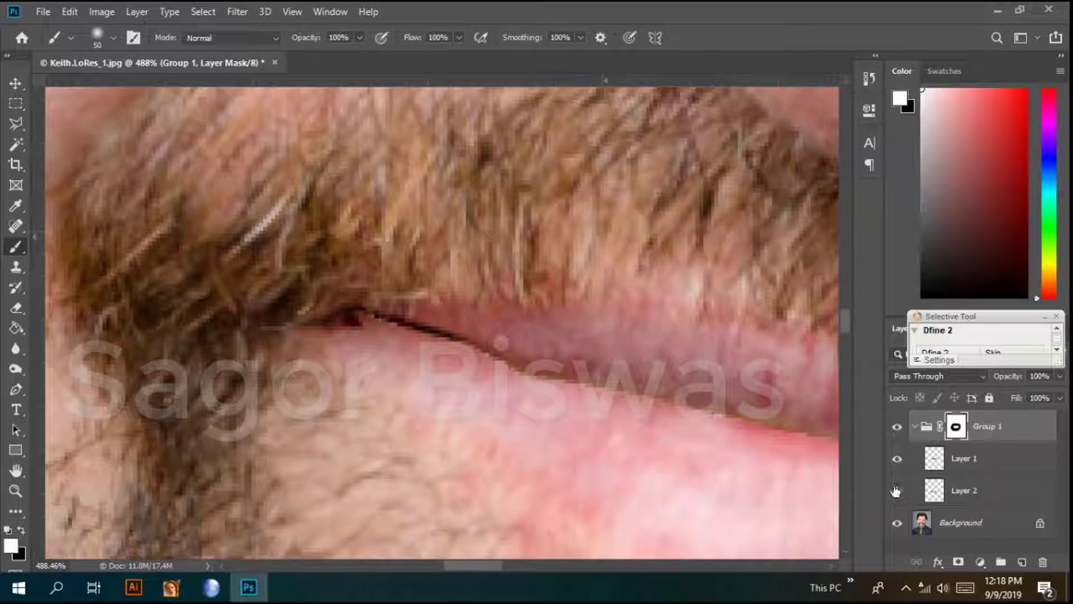
Add a layer mask to Layer 1 and paint black with a 6 px brush along the lip line at the mouth's left corner.
{"action": "left_click", "coordinate": [973, 461]}
{"action": "left_click", "coordinate": [958, 561]}
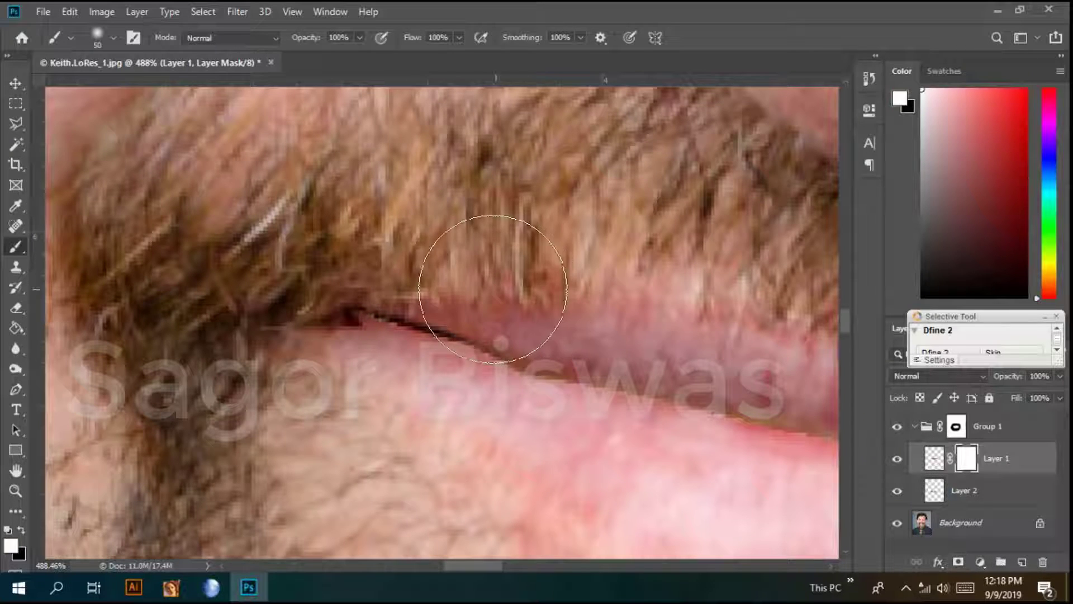
{"action": "key", "text": "bracketleft"}
{"action": "key", "text": "bracketleft"}
{"action": "key", "text": "bracketleft"}
{"action": "key", "text": "bracketleft"}
{"action": "key", "text": "bracketleft"}
{"action": "key", "text": "bracketleft"}
{"action": "key", "text": "bracketleft"}
{"action": "key", "text": "bracketleft"}
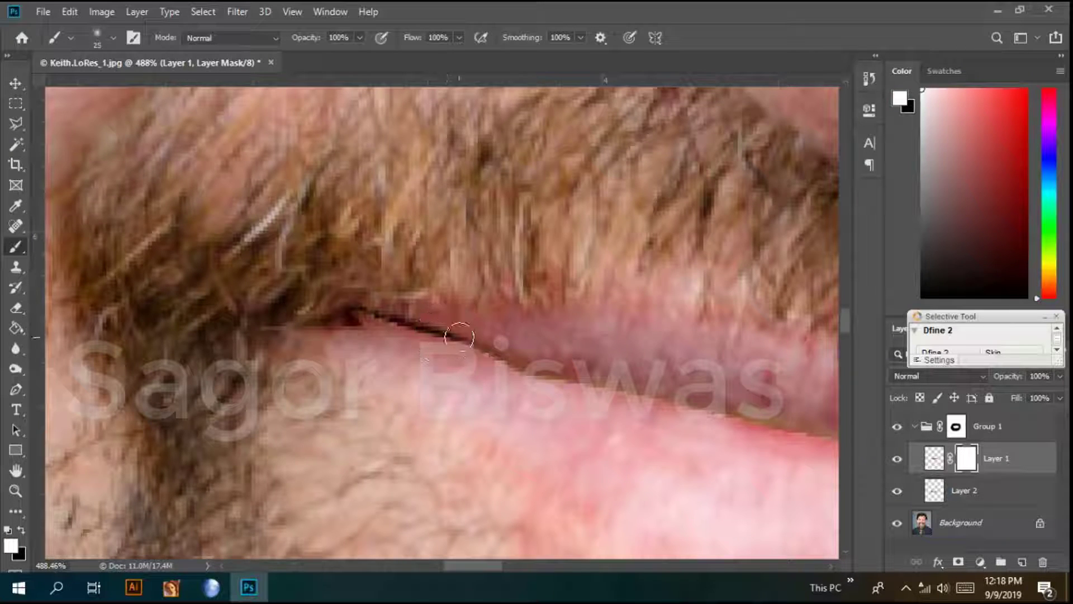
{"action": "key", "text": "bracketleft"}
{"action": "key", "text": "x"}
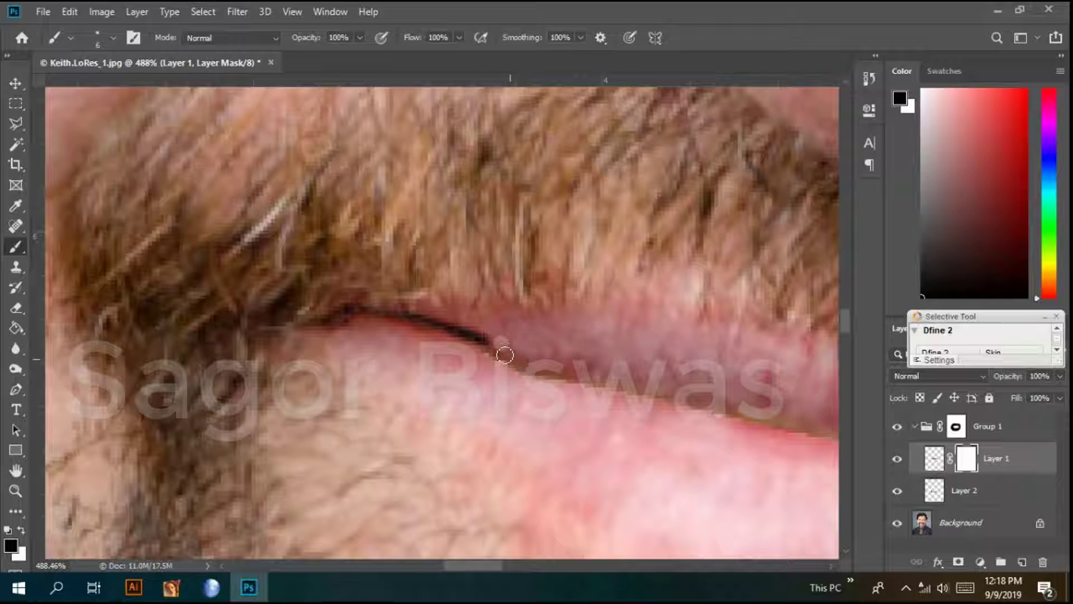
Undo the red stroke at the mouth's right corner, reactivate Layer 1's mask, and paint black along the lip line there.
{"action": "scroll", "coordinate": [501, 322], "scroll_direction": "down", "scroll_amount": 5}
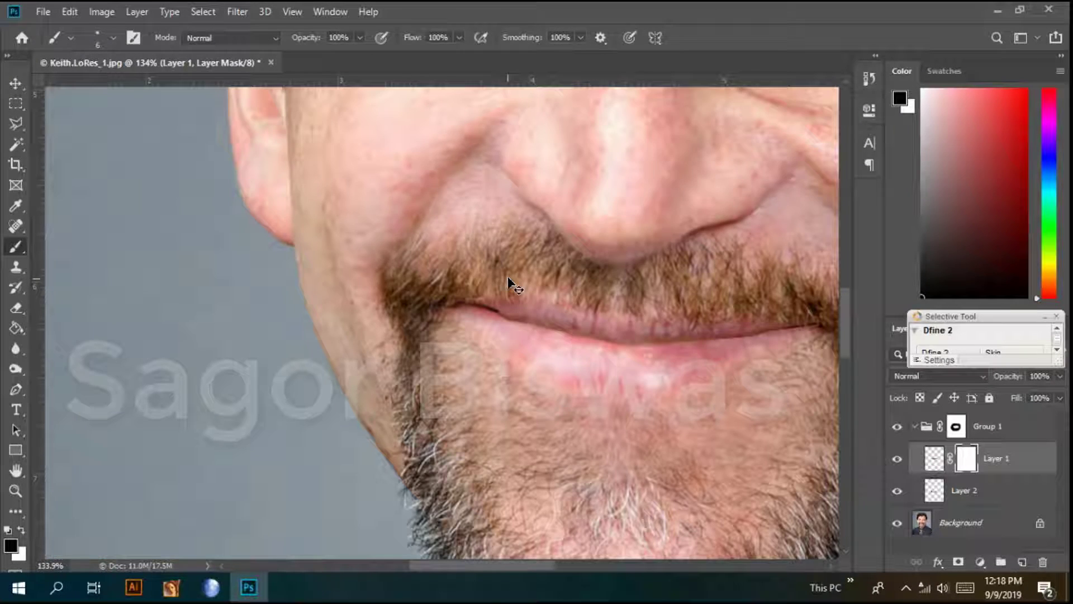
{"action": "key", "text": "ctrl+2"}
{"action": "scroll", "coordinate": [497, 290], "scroll_direction": "up", "scroll_amount": 5}
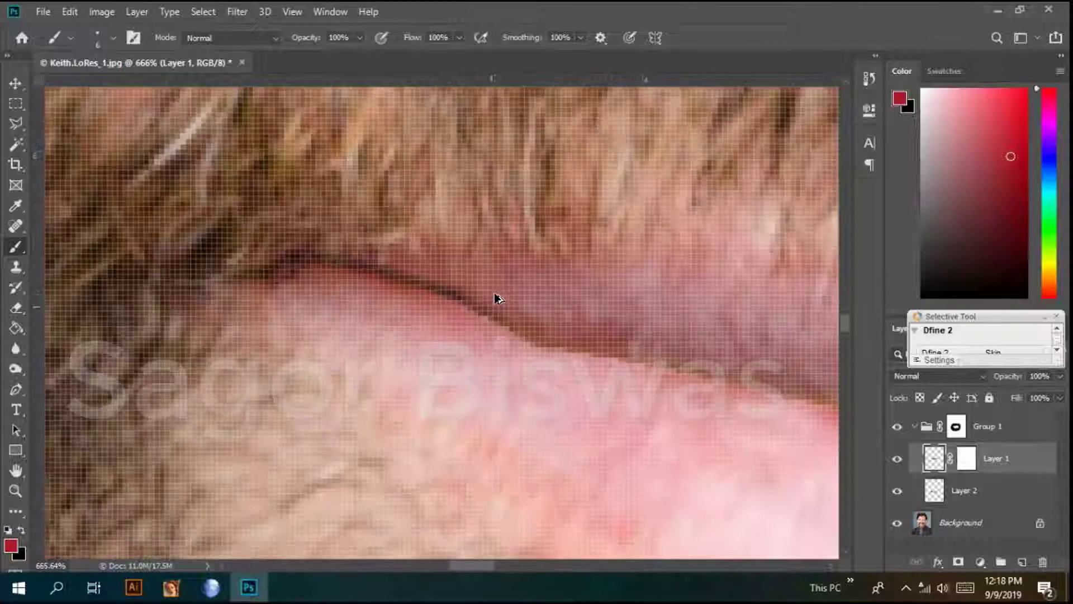
{"action": "scroll", "coordinate": [498, 293], "scroll_direction": "down", "scroll_amount": 8}
{"action": "scroll", "coordinate": [601, 302], "scroll_direction": "up", "scroll_amount": 4}
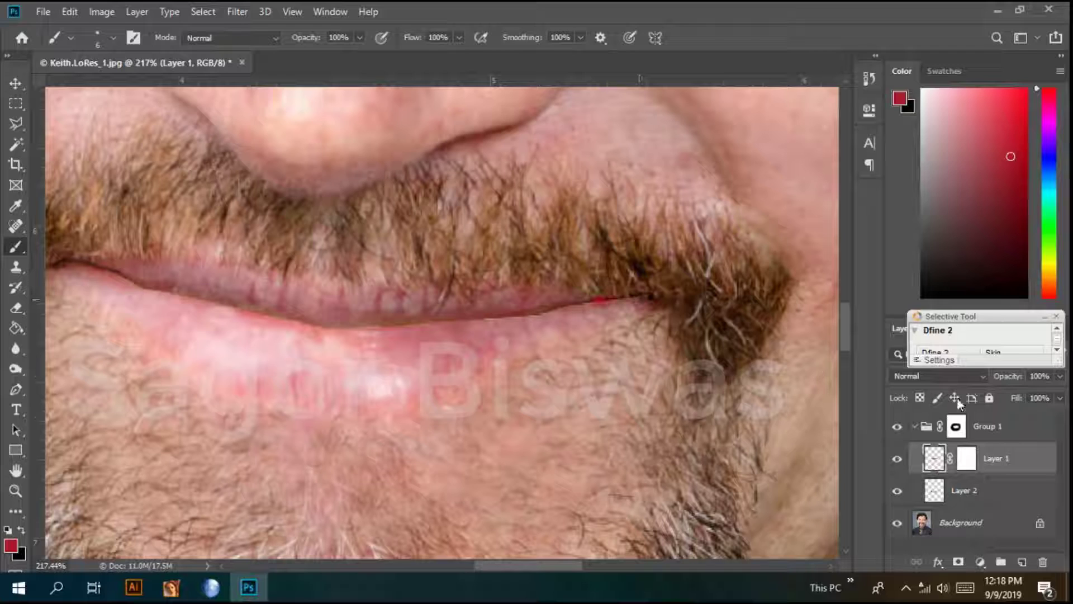
{"action": "left_click", "coordinate": [966, 456]}
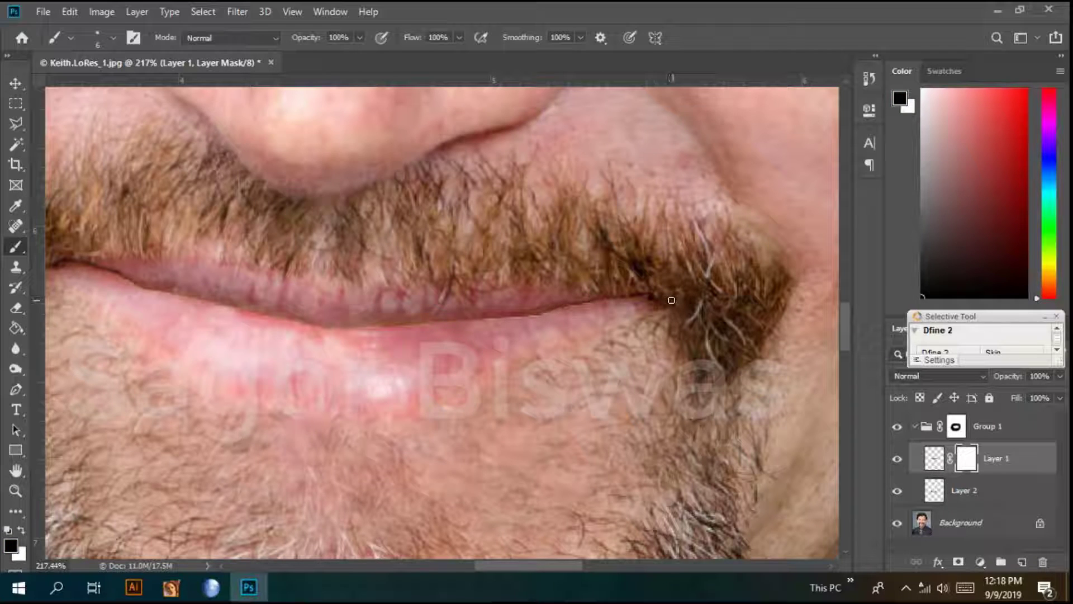
Review the whole portrait, collapse Group 1, and toggle its visibility repeatedly to compare the closed mouth with the original smile.
{"action": "scroll", "coordinate": [290, 291], "scroll_direction": "down", "scroll_amount": 10}
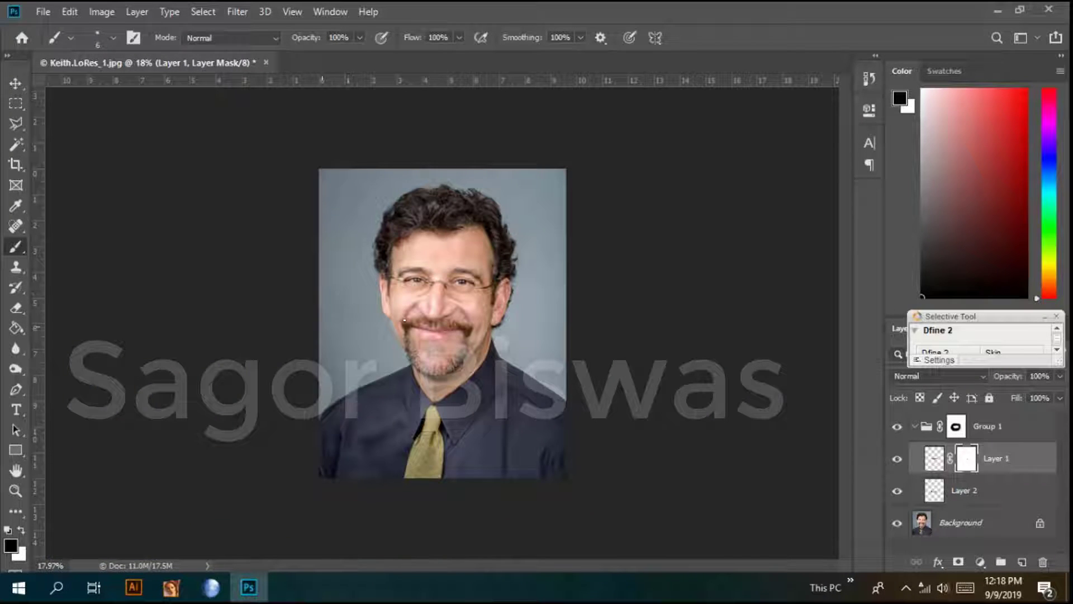
{"action": "scroll", "coordinate": [421, 305], "scroll_direction": "up", "scroll_amount": 4}
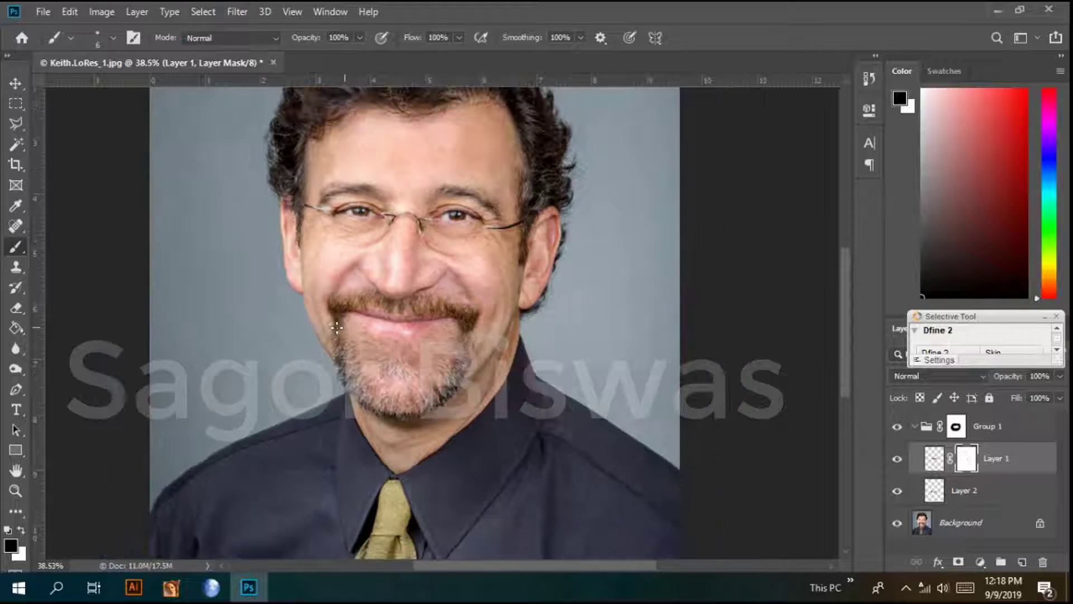
{"action": "scroll", "coordinate": [339, 309], "scroll_direction": "down", "scroll_amount": 1}
{"action": "scroll", "coordinate": [339, 309], "scroll_direction": "down", "scroll_amount": 3}
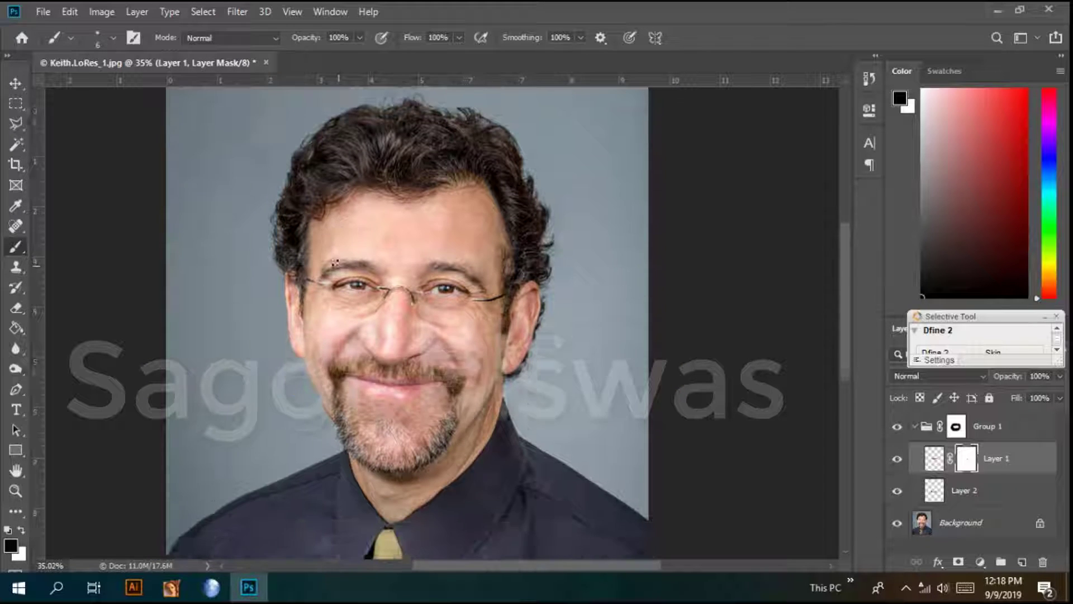
{"action": "scroll", "coordinate": [58, 226], "scroll_direction": "down", "scroll_amount": 1}
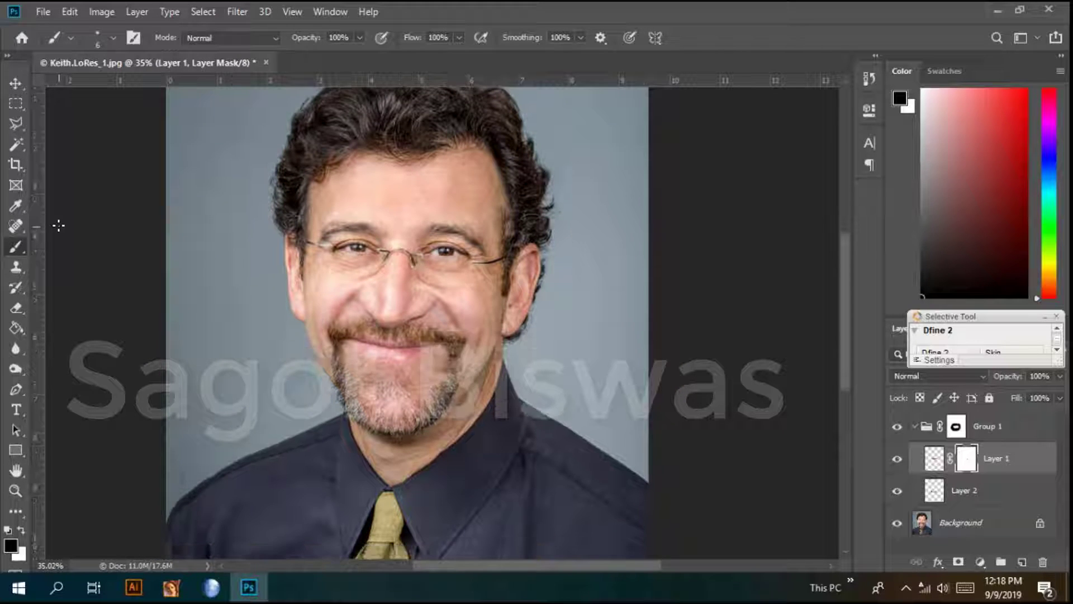
{"action": "left_click", "coordinate": [15, 104]}
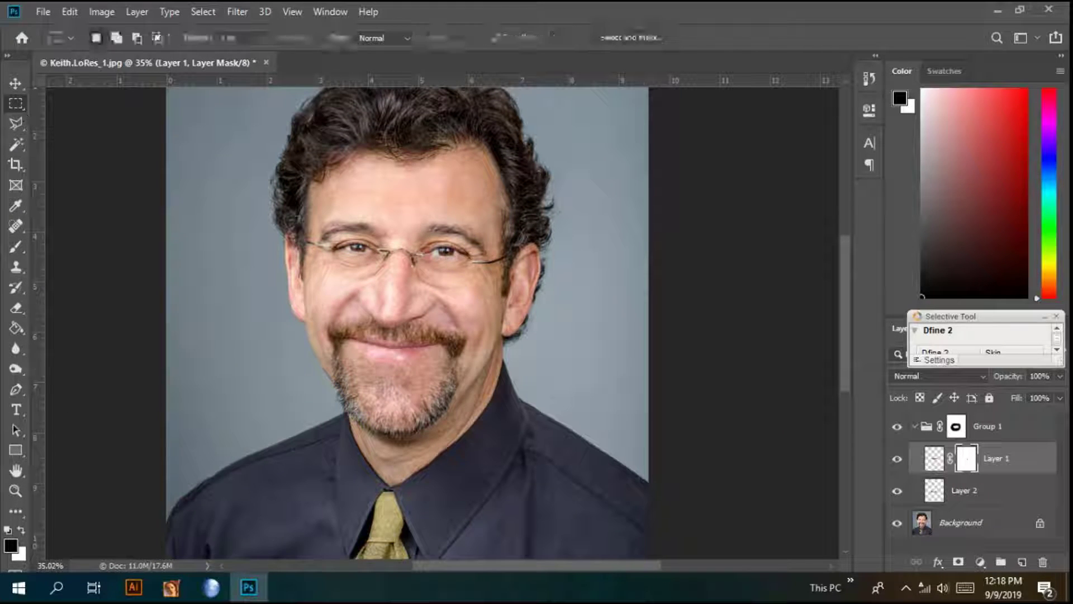
{"action": "left_click", "coordinate": [915, 426]}
{"action": "left_click", "coordinate": [898, 426]}
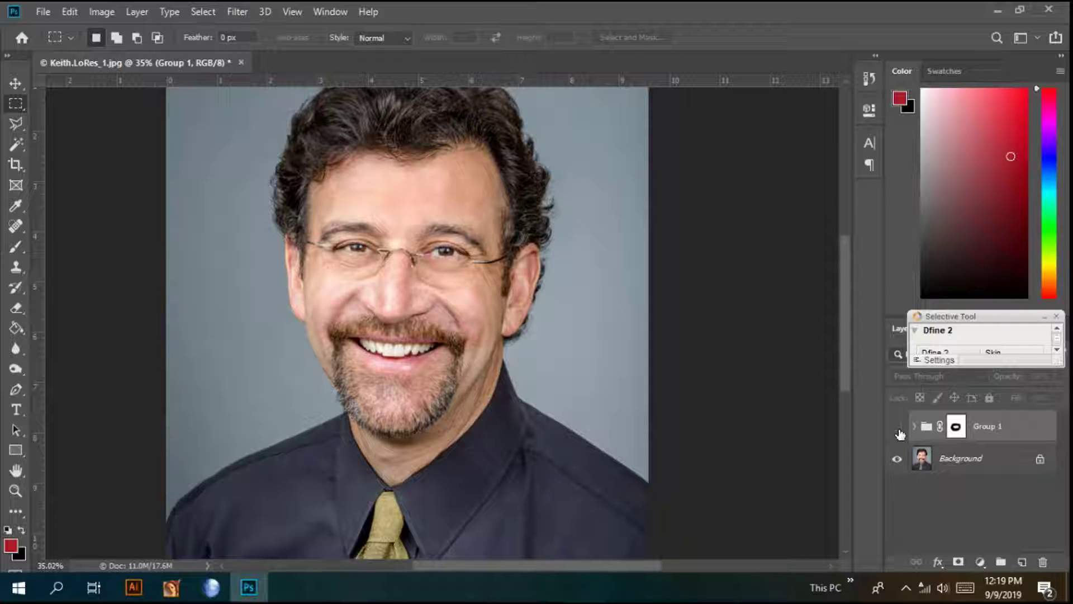
{"action": "left_click", "coordinate": [897, 427]}
{"action": "left_click", "coordinate": [898, 428]}
{"action": "left_click", "coordinate": [897, 427]}
{"action": "left_click", "coordinate": [898, 429]}
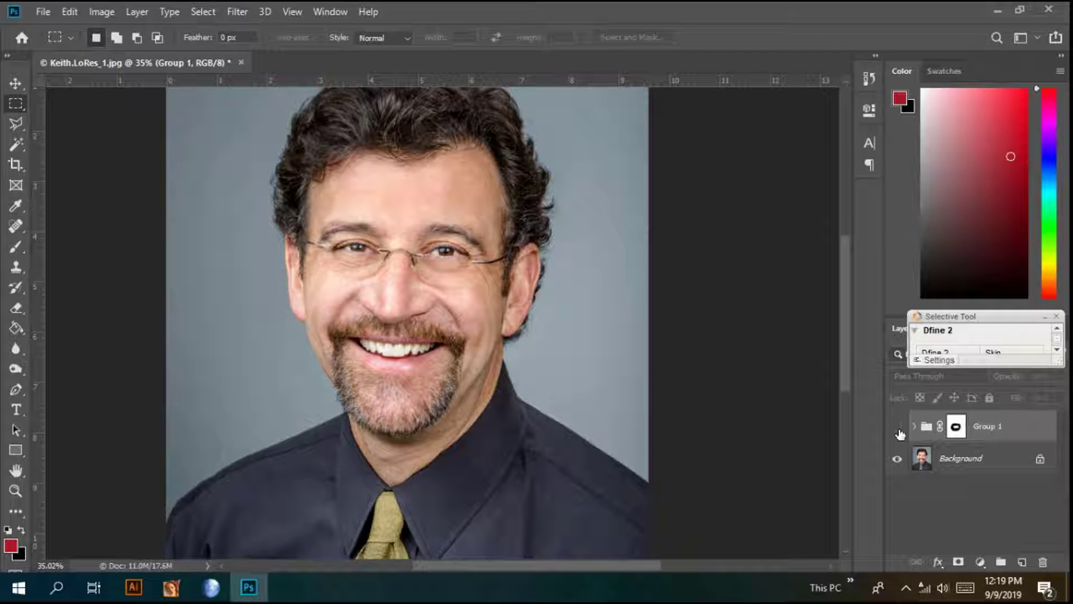